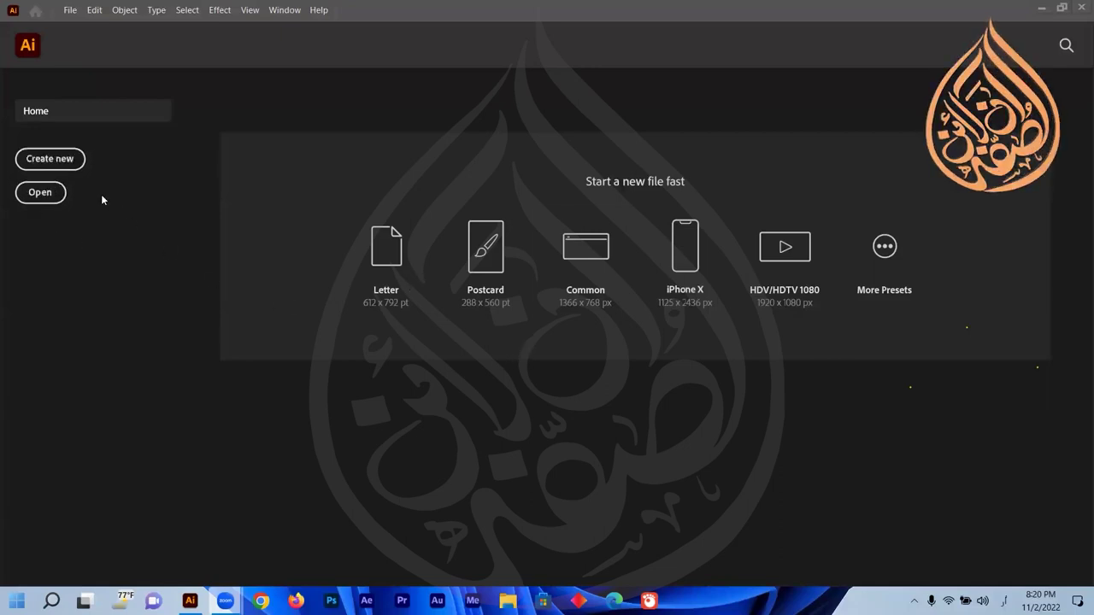
Step: Start a new document and look through the recent and saved document presets
left_click(51, 160)
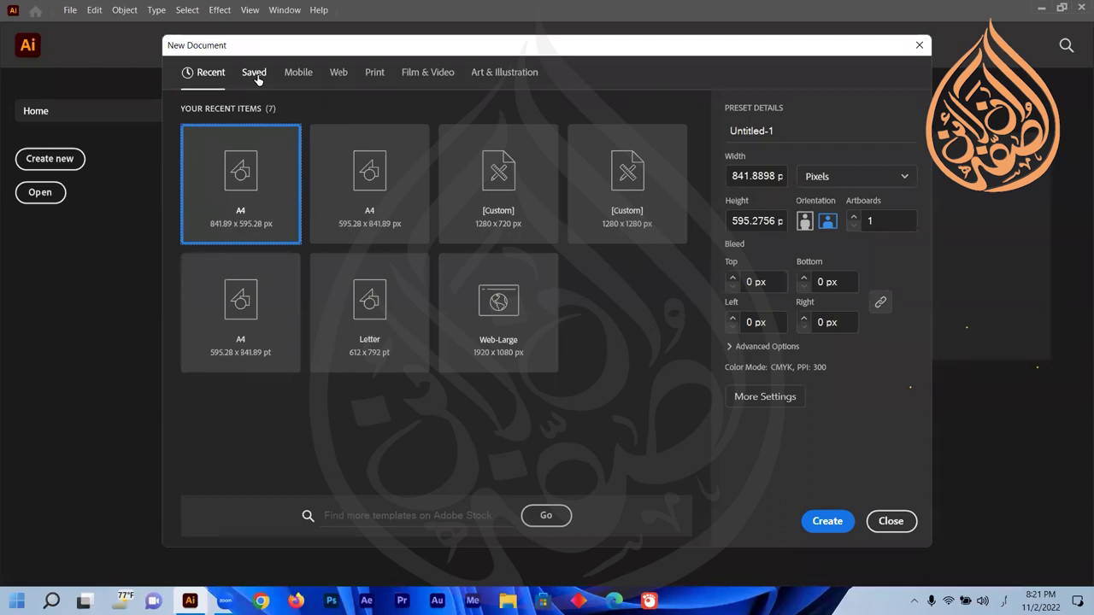
left_click(303, 75)
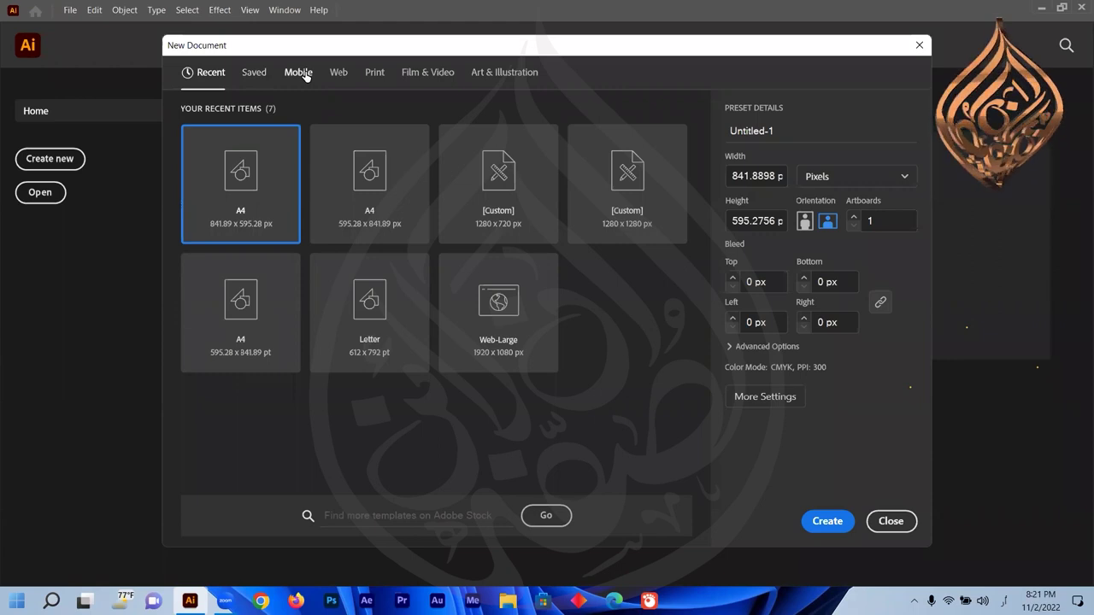
left_click(253, 74)
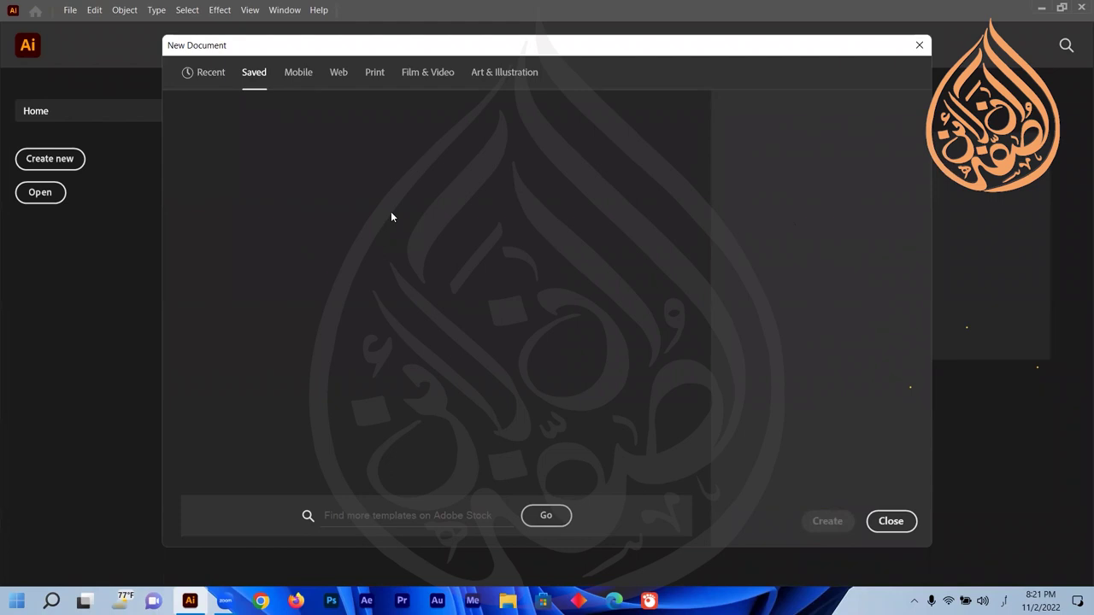
left_click(211, 73)
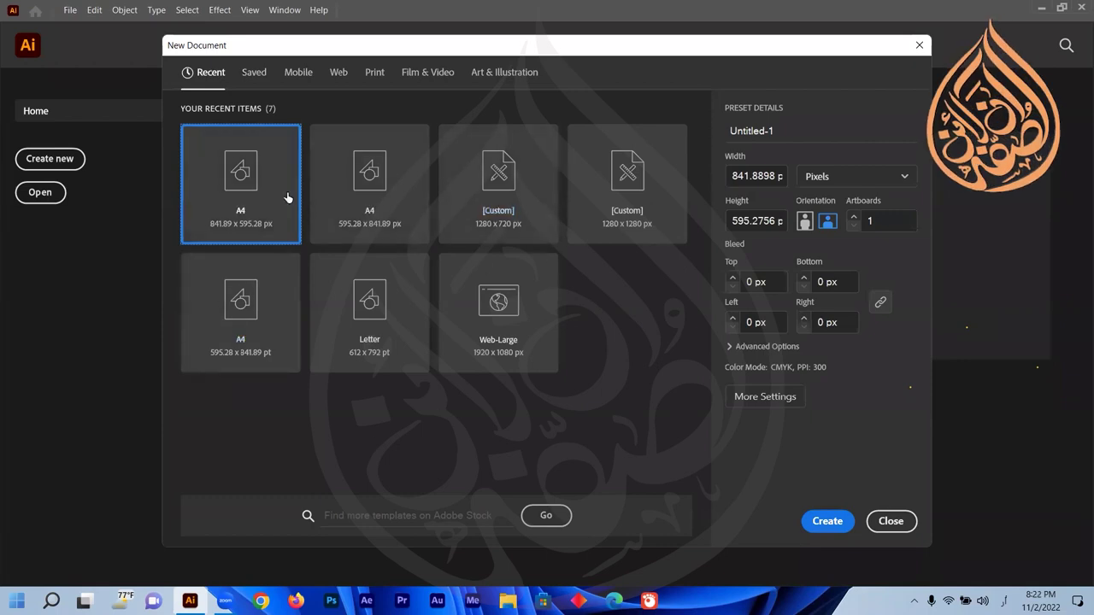
left_click(252, 76)
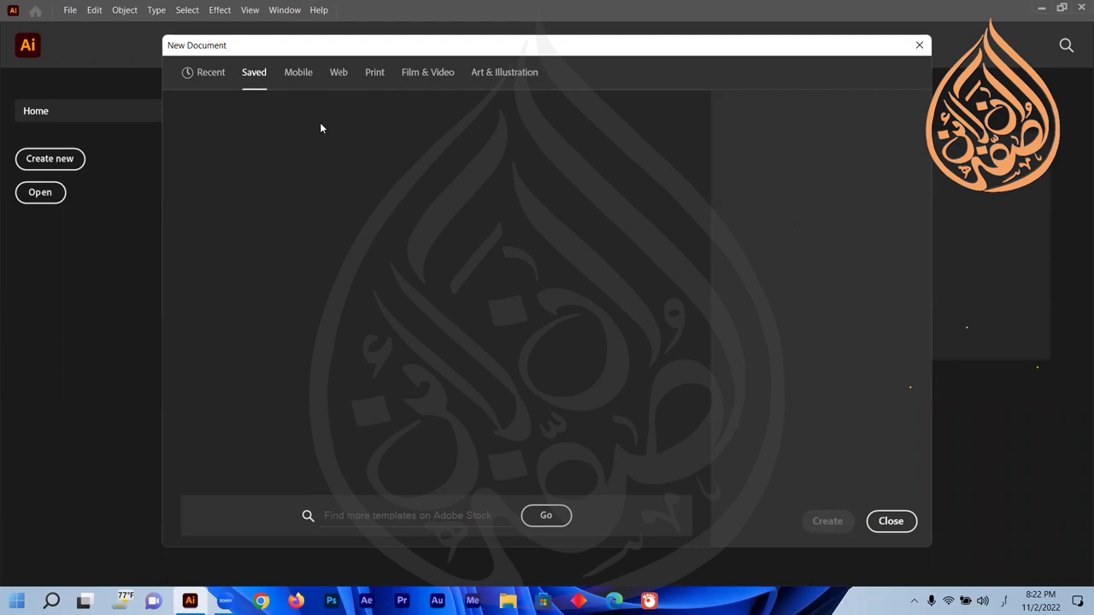
Step: Examine the blank document presets offered for mobile devices and their pixel sizes
left_click(298, 73)
scroll(527, 292, "down", 3)
scroll(527, 292, "up", 3)
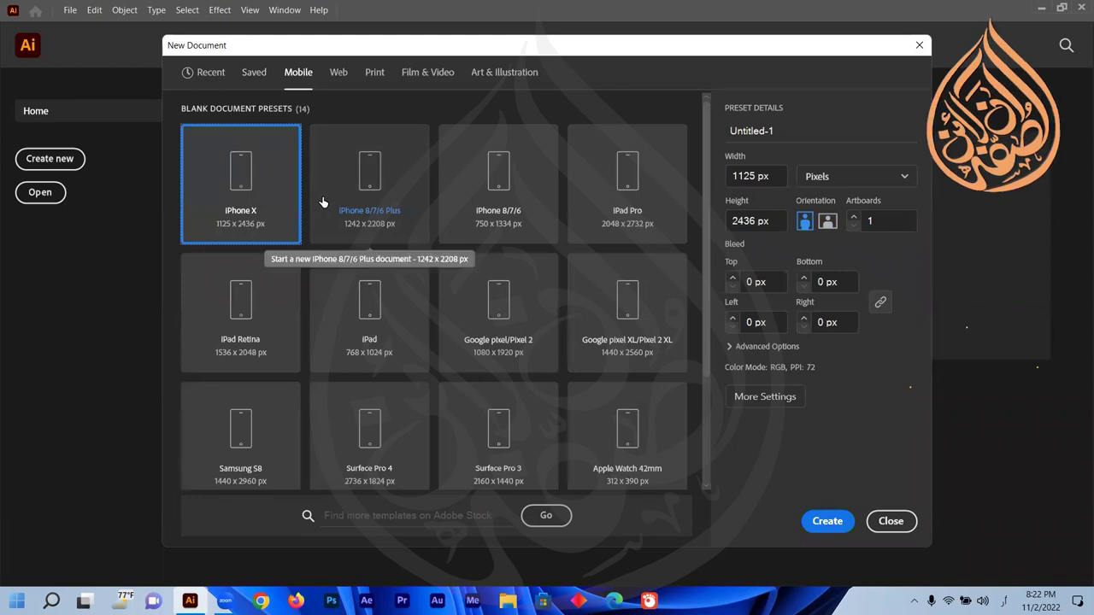
scroll(398, 335, "down", 3)
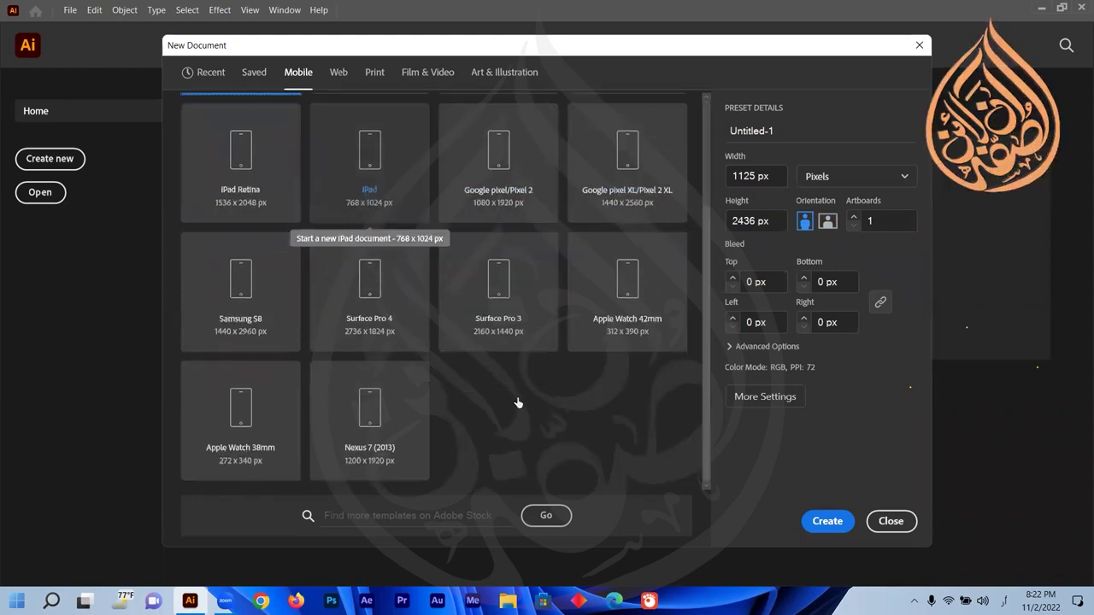
scroll(517, 400, "up", 3)
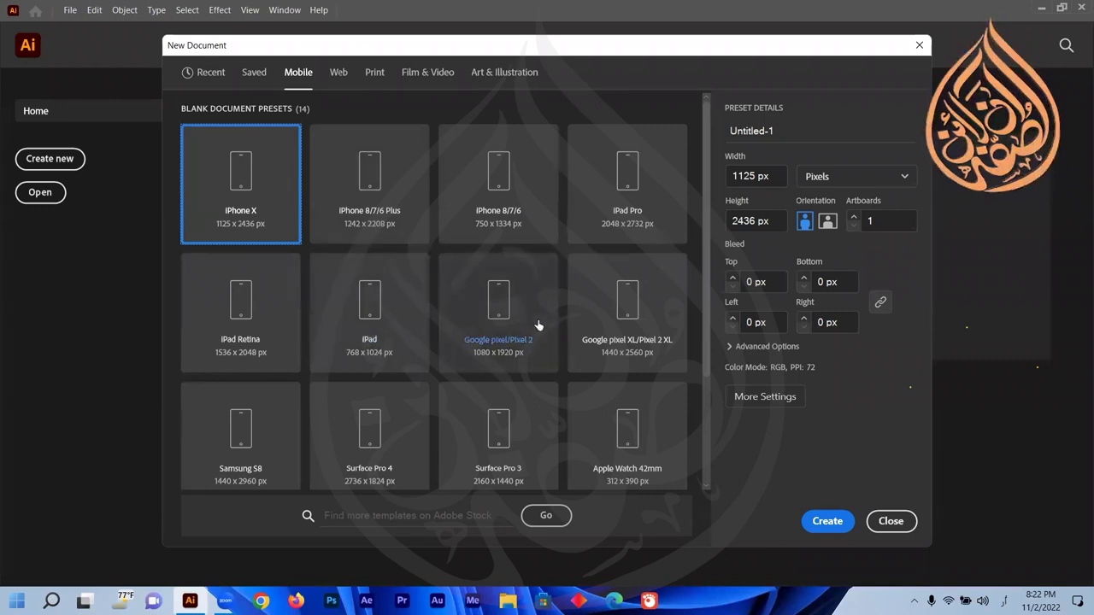
scroll(369, 336, "down", 3)
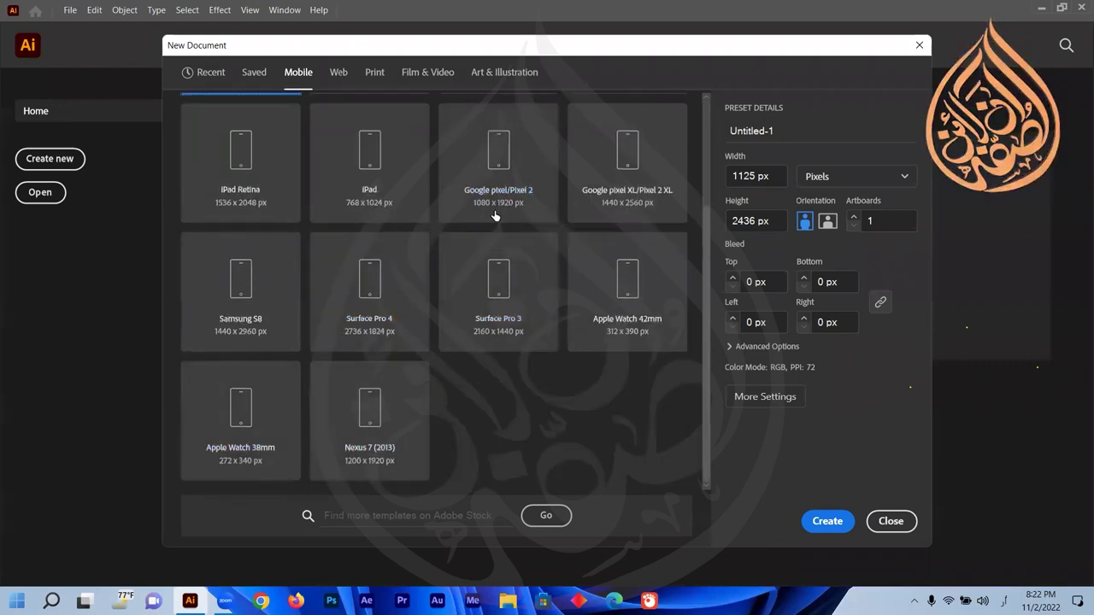
Step: Examine the blank document presets in the Web, Print, Film & Video, and Art & Illustration categories
left_click(339, 77)
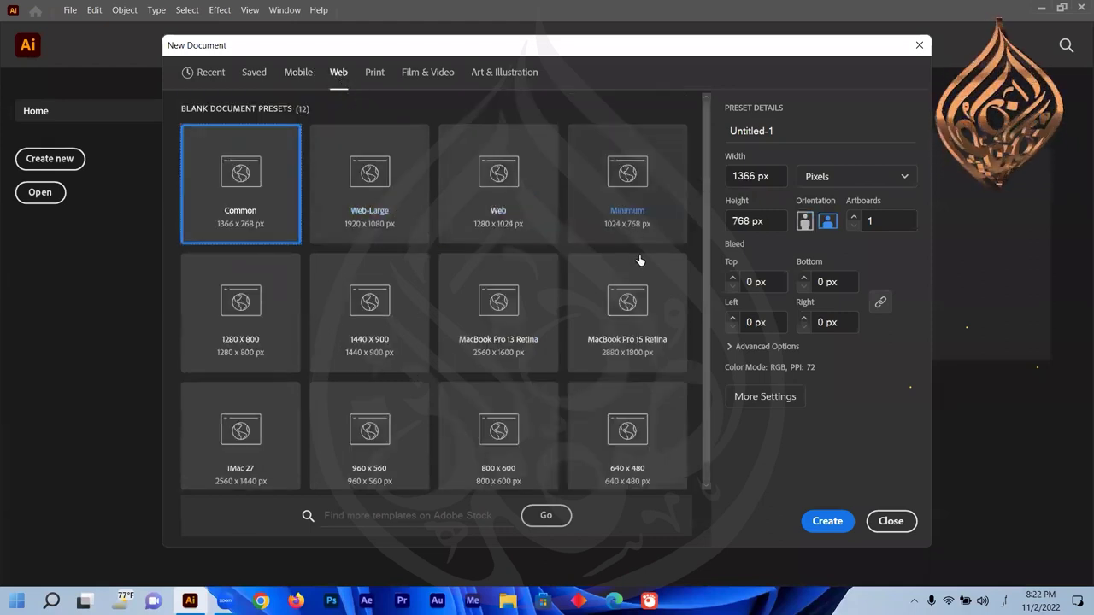
scroll(630, 385, "down", 1)
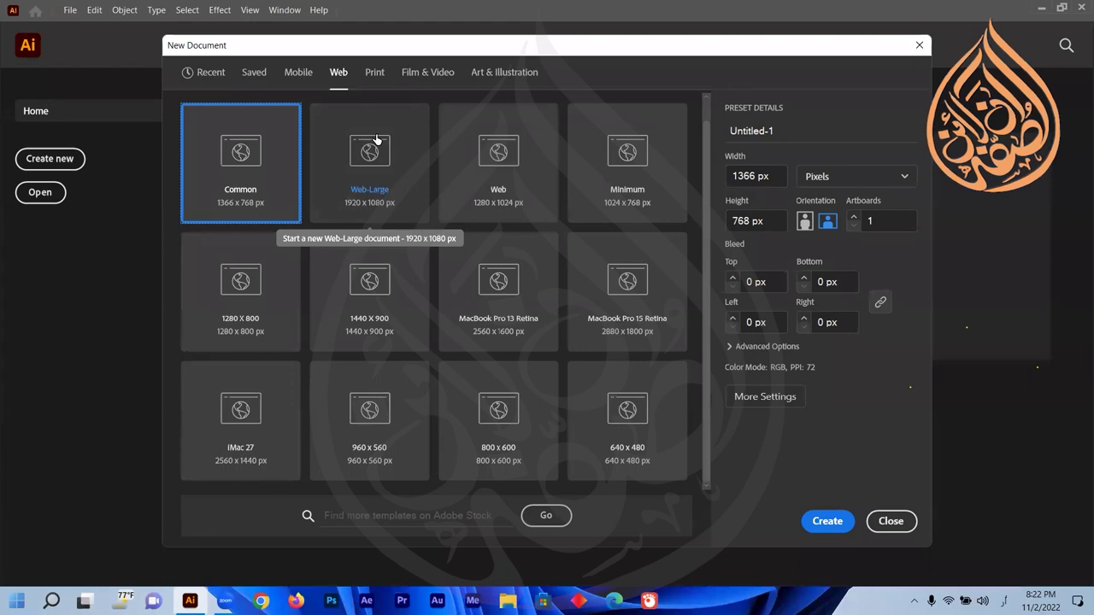
left_click(376, 73)
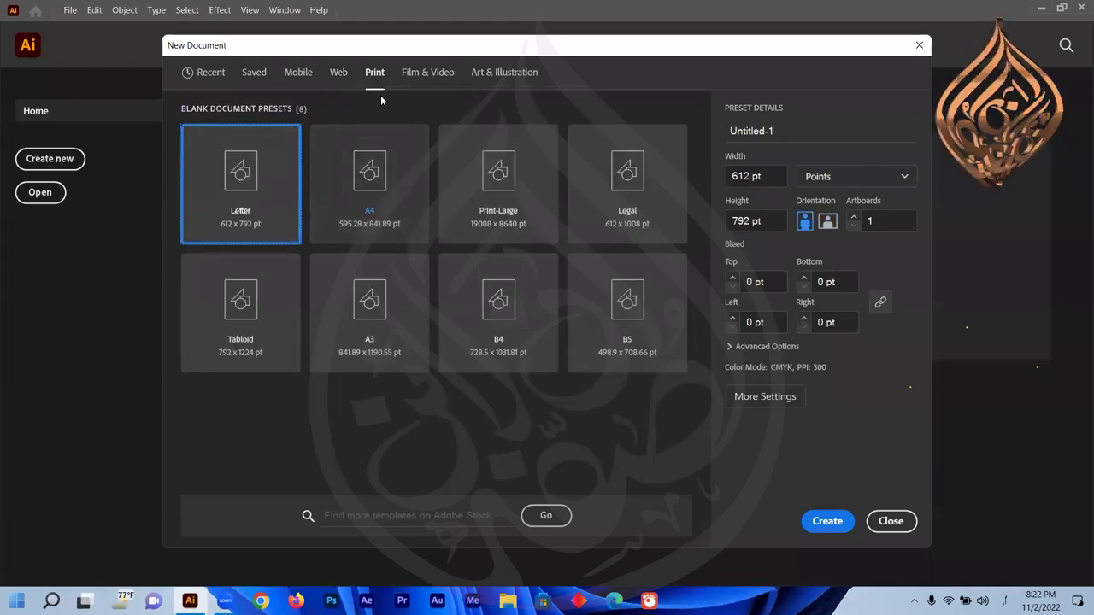
left_click(425, 75)
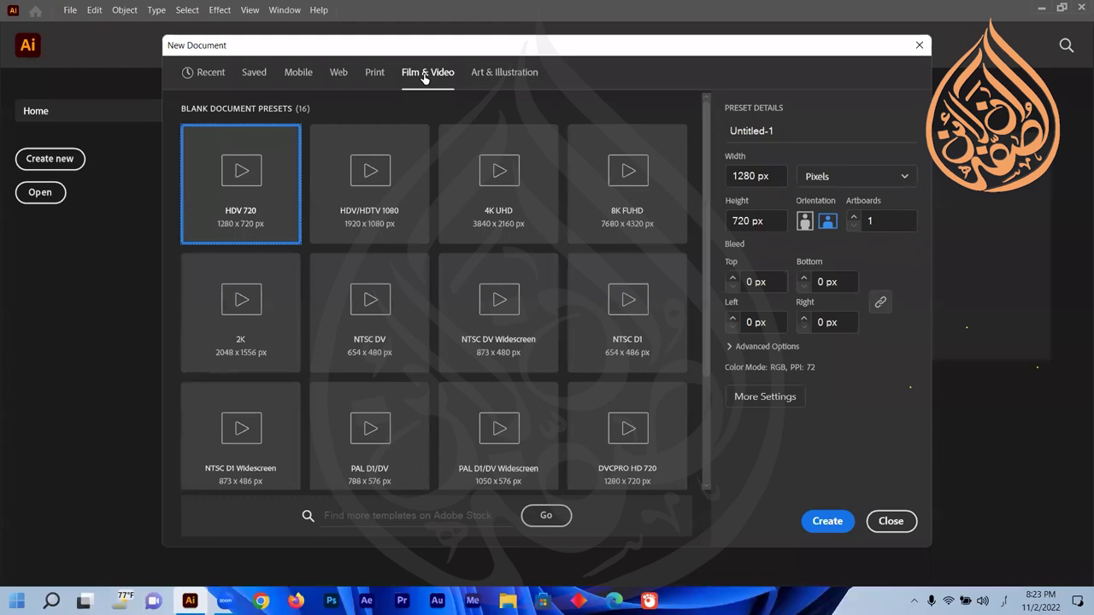
left_click_drag(704, 257, 705, 170)
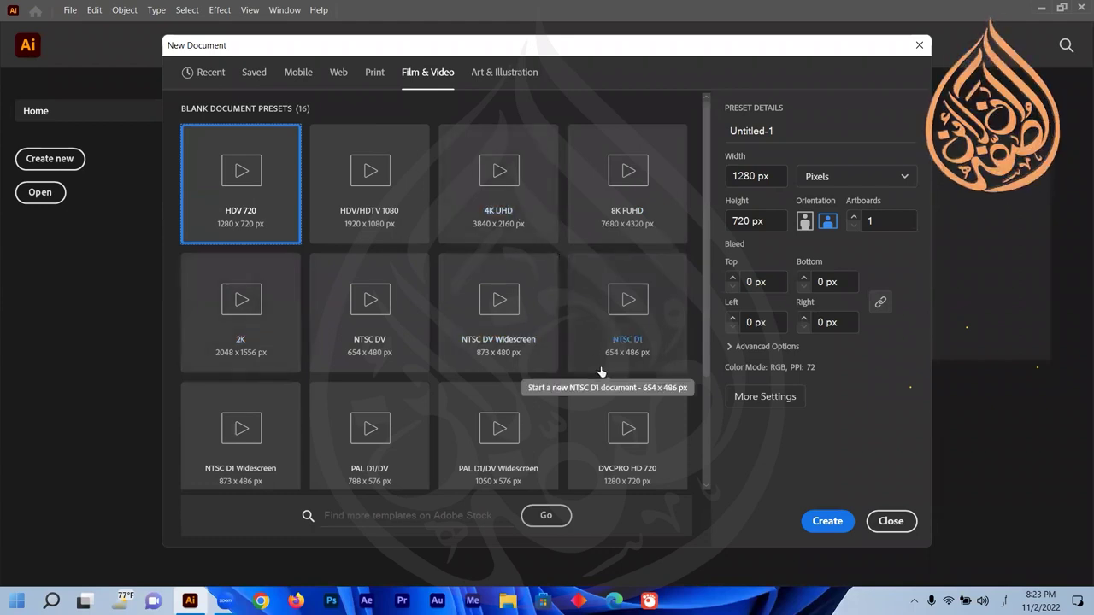
scroll(603, 366, "down", 2)
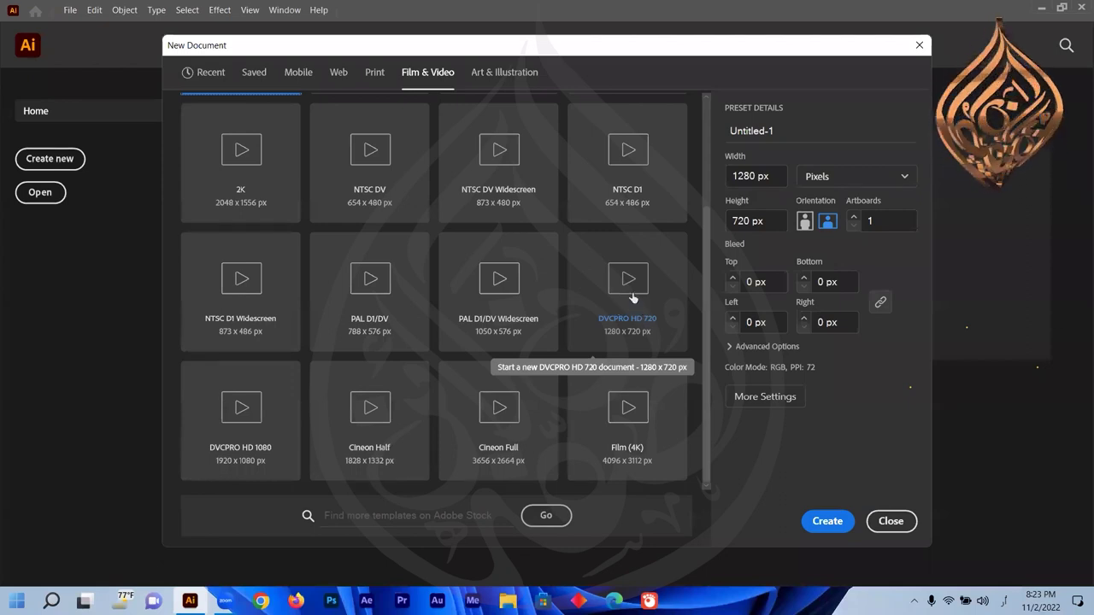
left_click(494, 75)
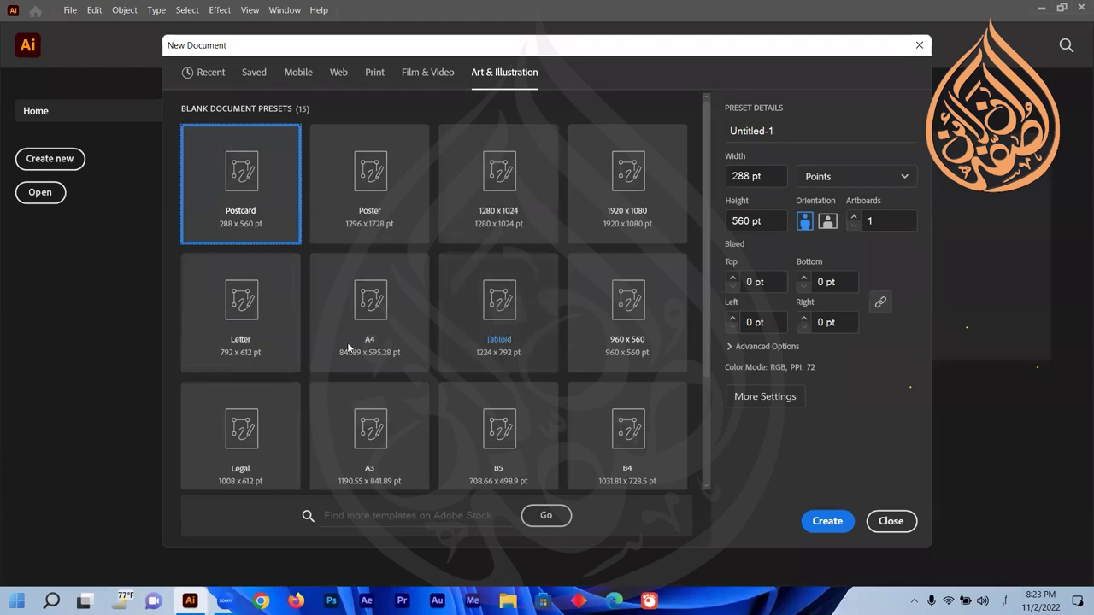
scroll(464, 375, "down", 3)
scroll(465, 377, "up", 3)
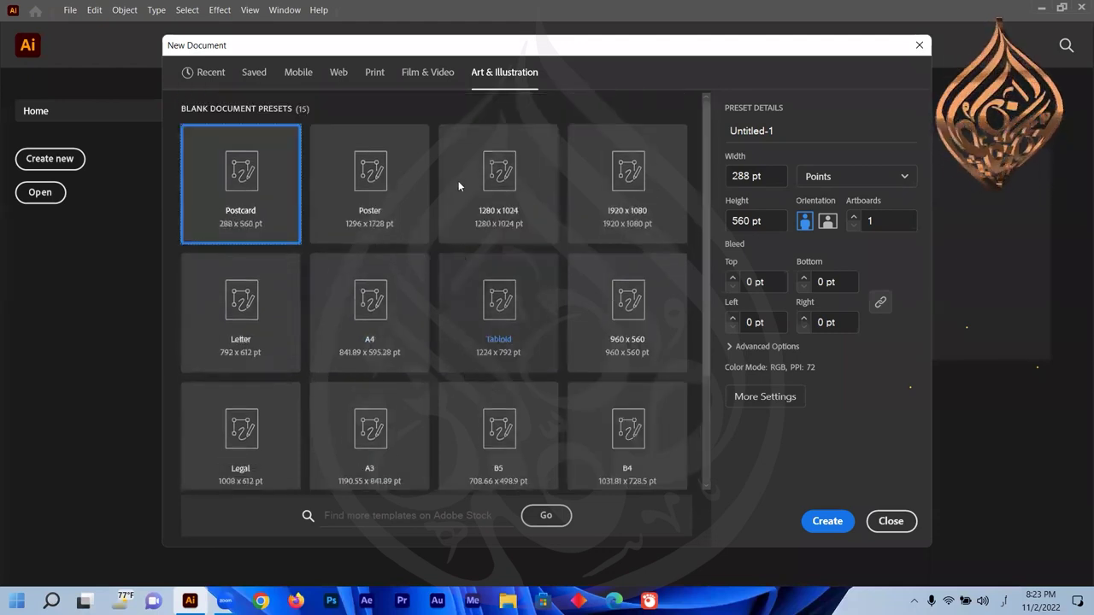
Step: Choose the Print preset category and name the new document "Class No 1"
left_click(376, 75)
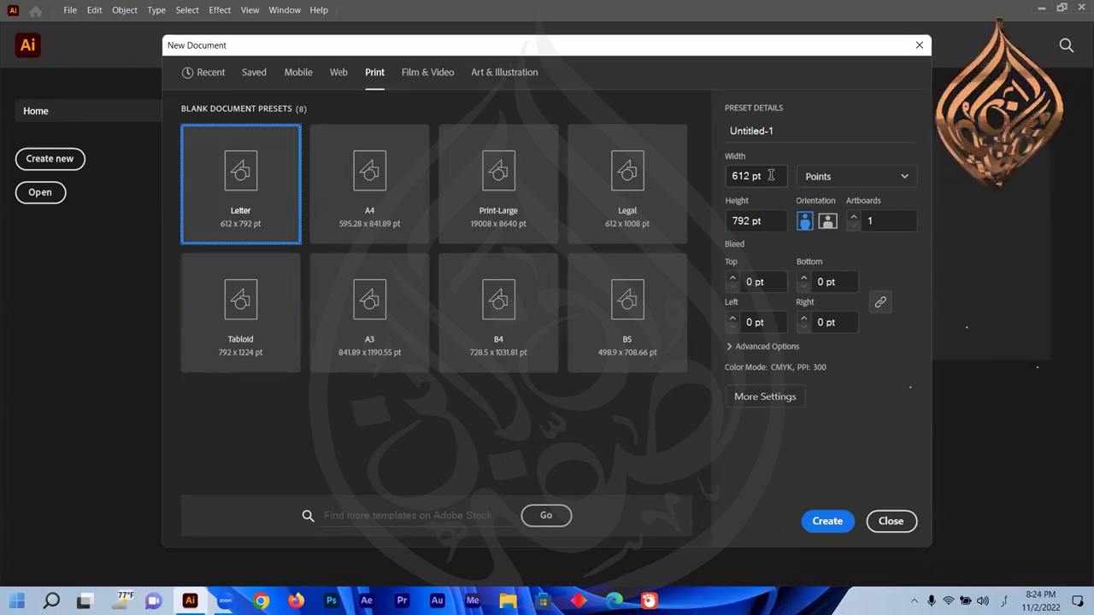
left_click(788, 130)
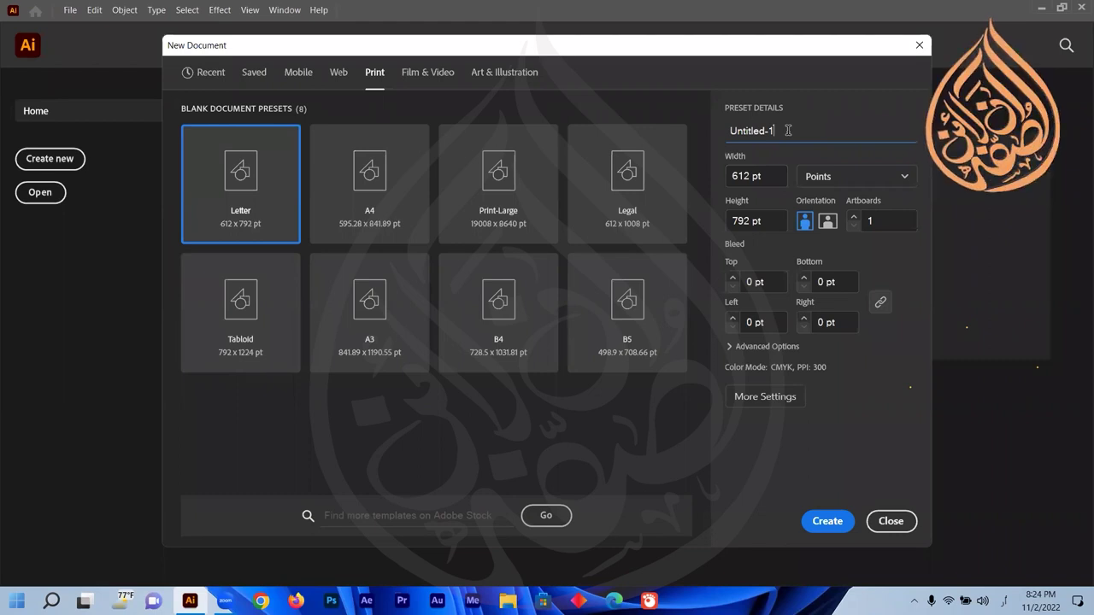
key("ctrl+a")
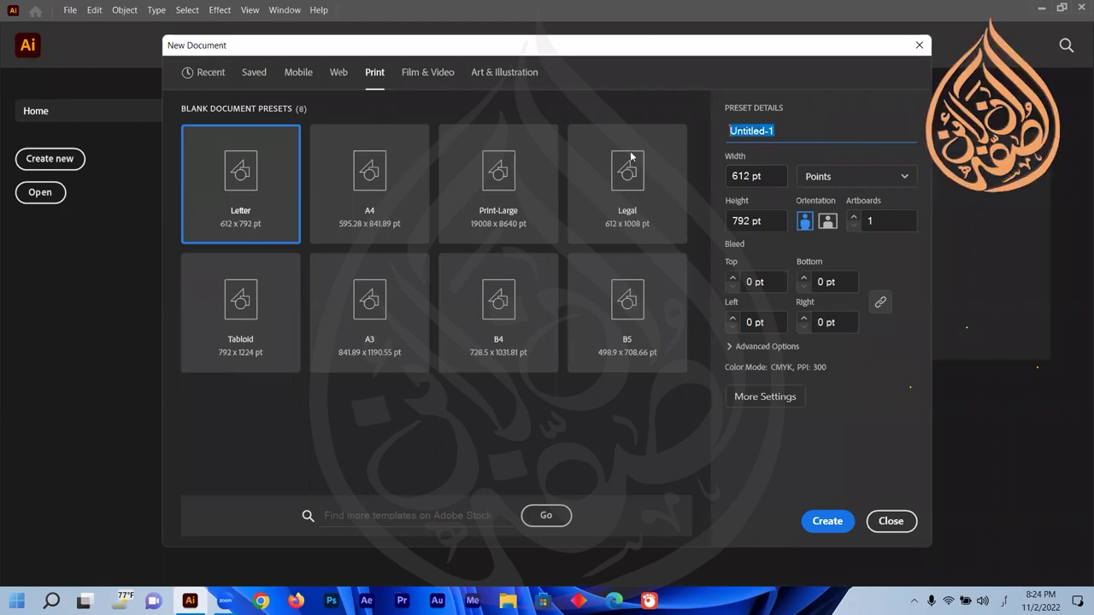
type("ظلاس")
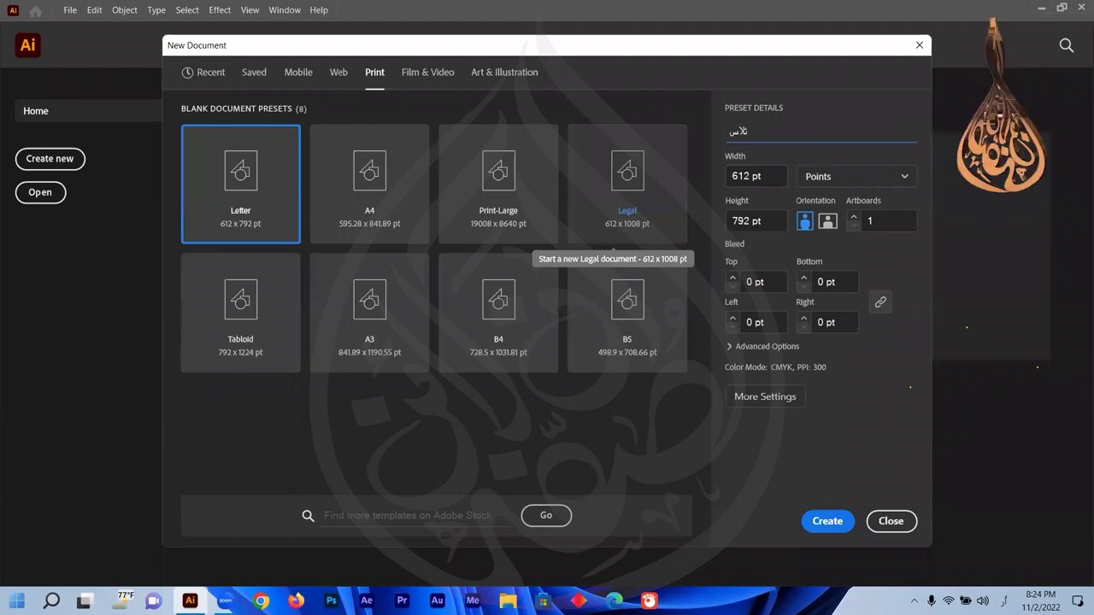
key("ctrl+a")
key("BackSpace")
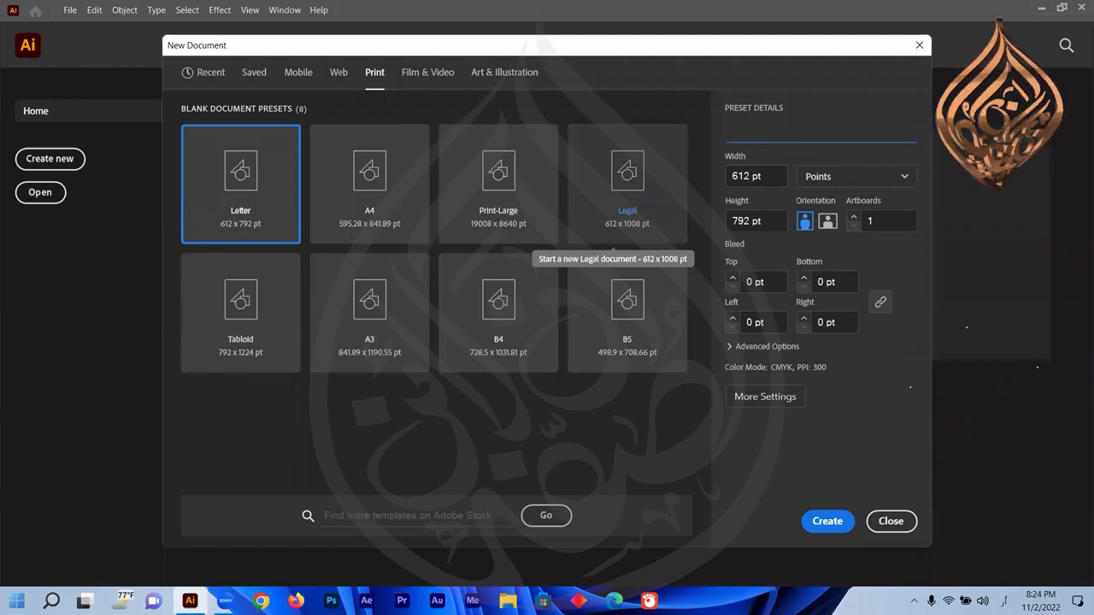
key("alt+shift")
type("C")
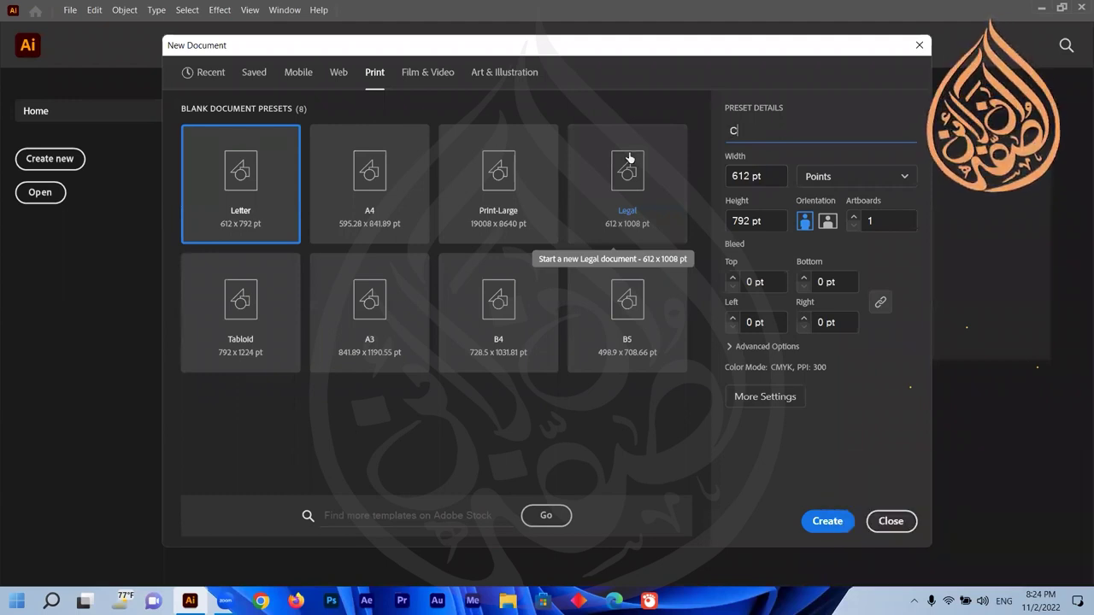
type("lass No 1")
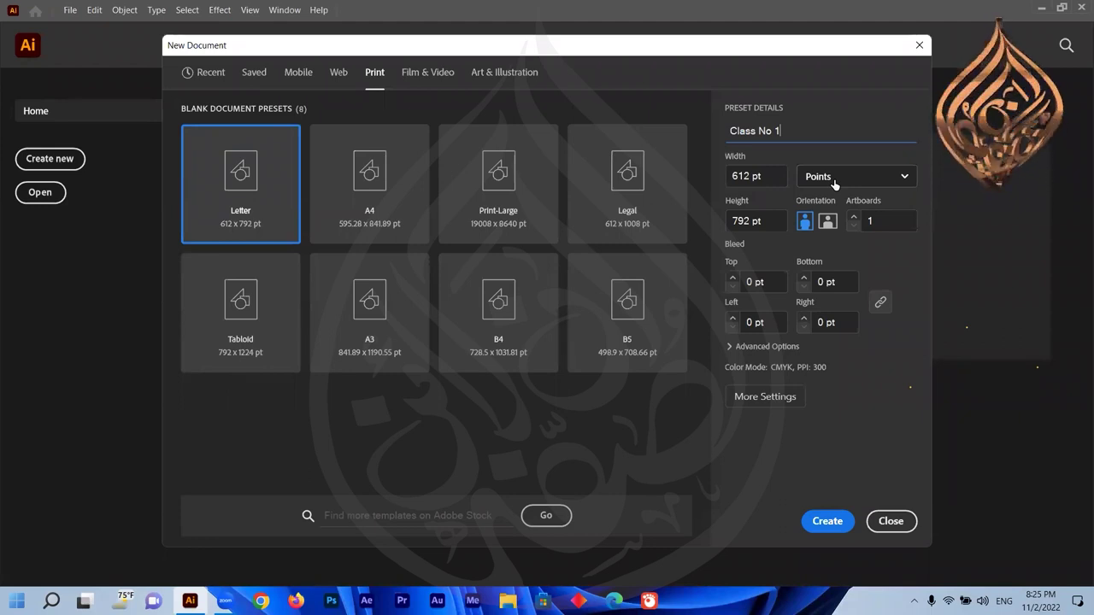
Step: Review the available measurement units and set the new document's units to Pixels
left_click(834, 184)
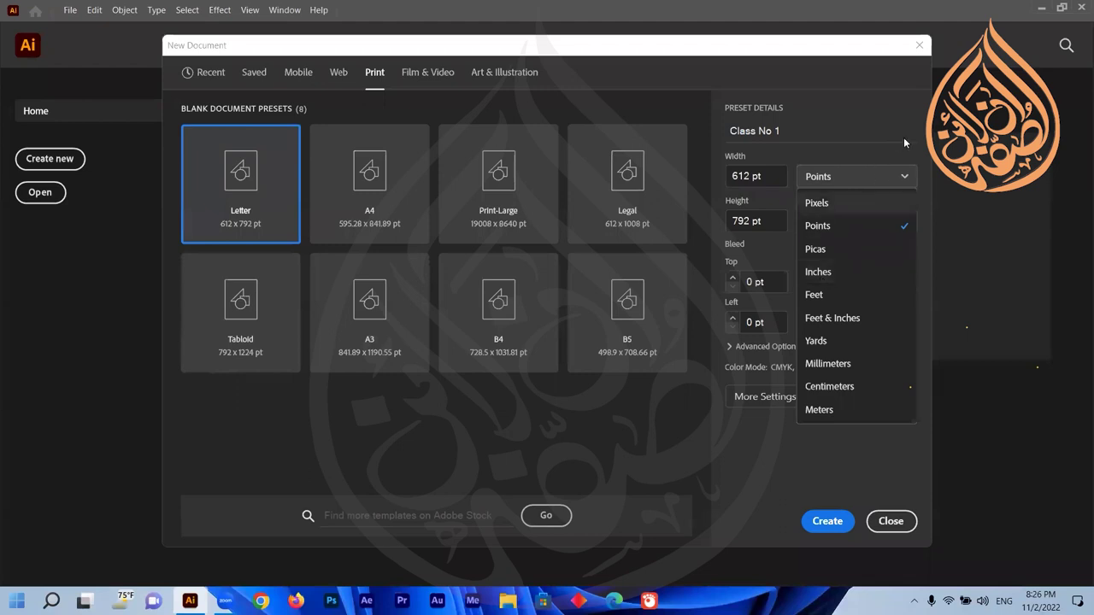
left_click(879, 180)
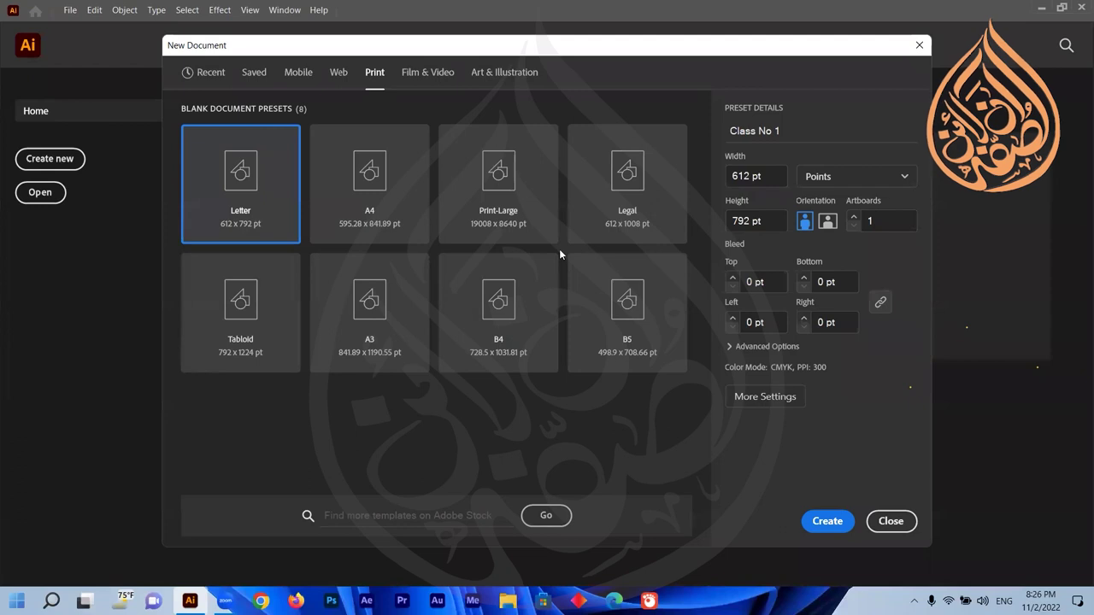
left_click(833, 177)
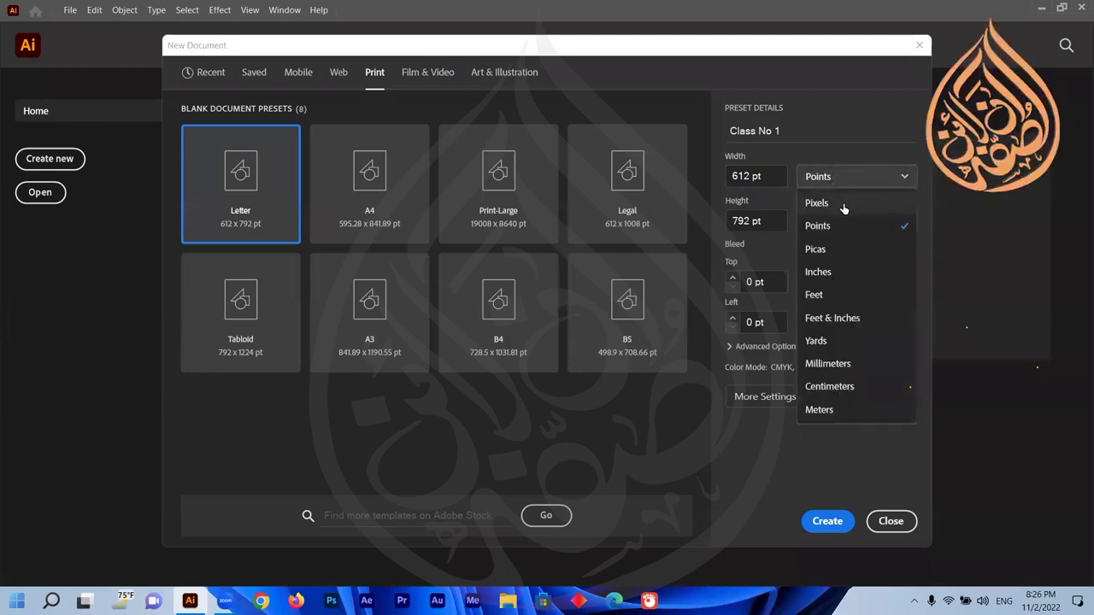
left_click(843, 203)
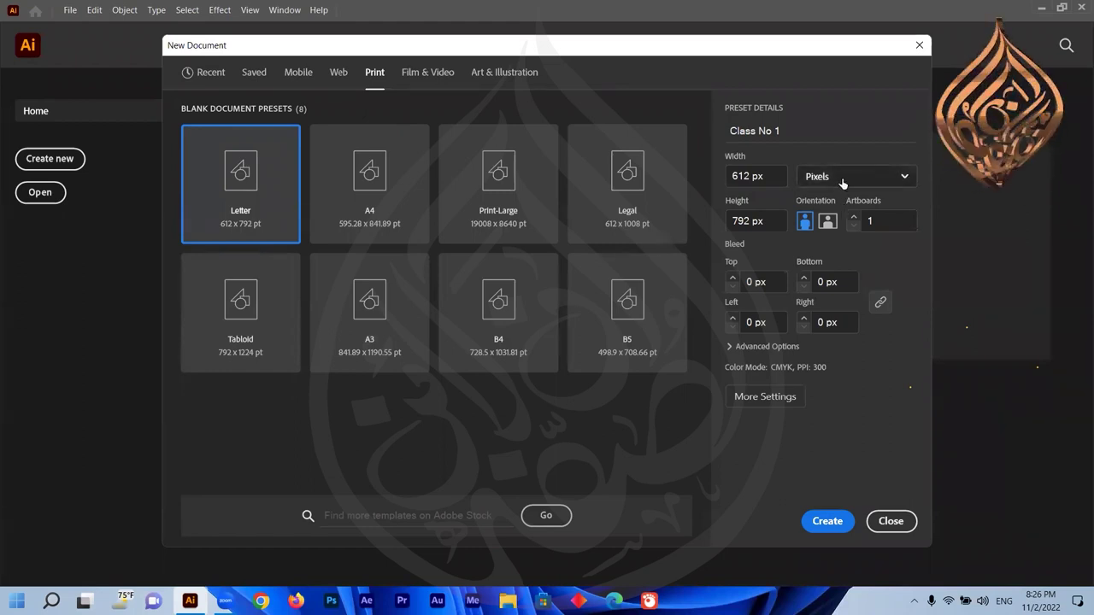
Step: Try Inches as the document's unit and switch back to Pixels
left_click(843, 184)
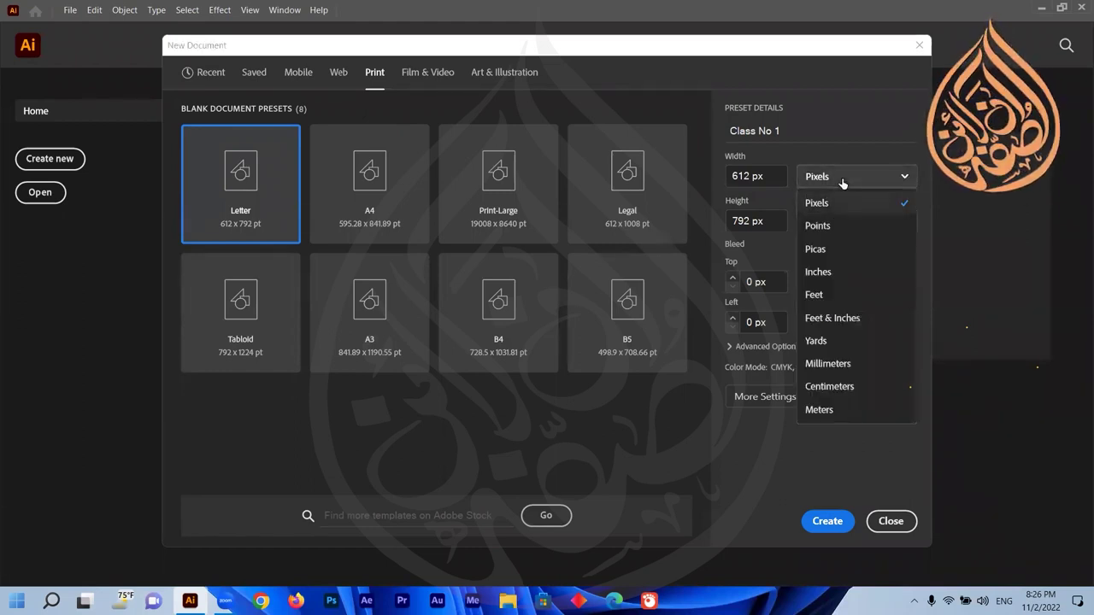
left_click(820, 272)
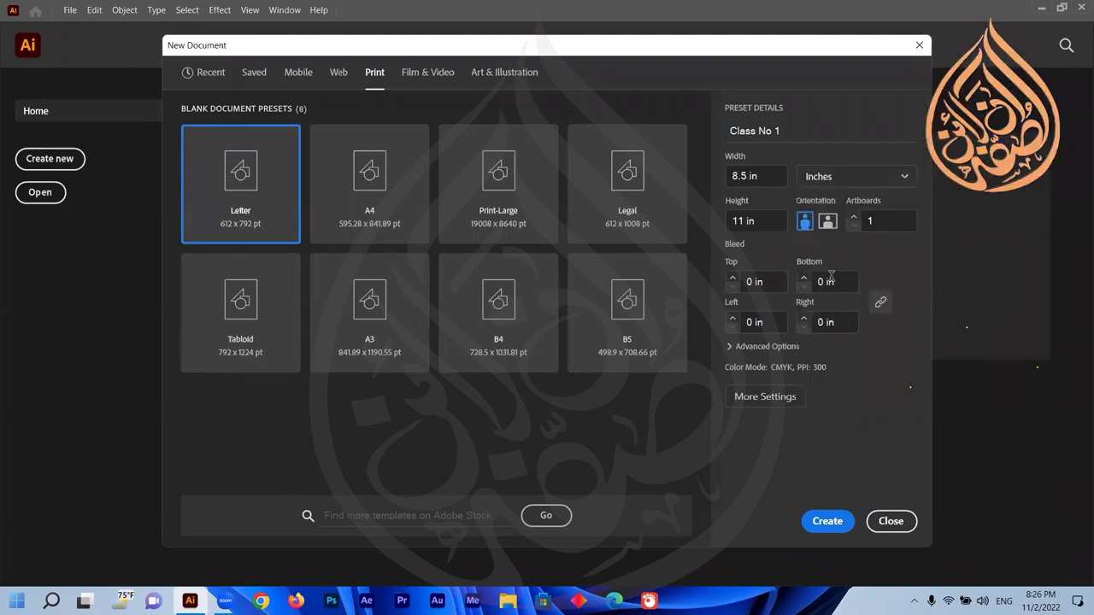
left_click(829, 176)
left_click(828, 205)
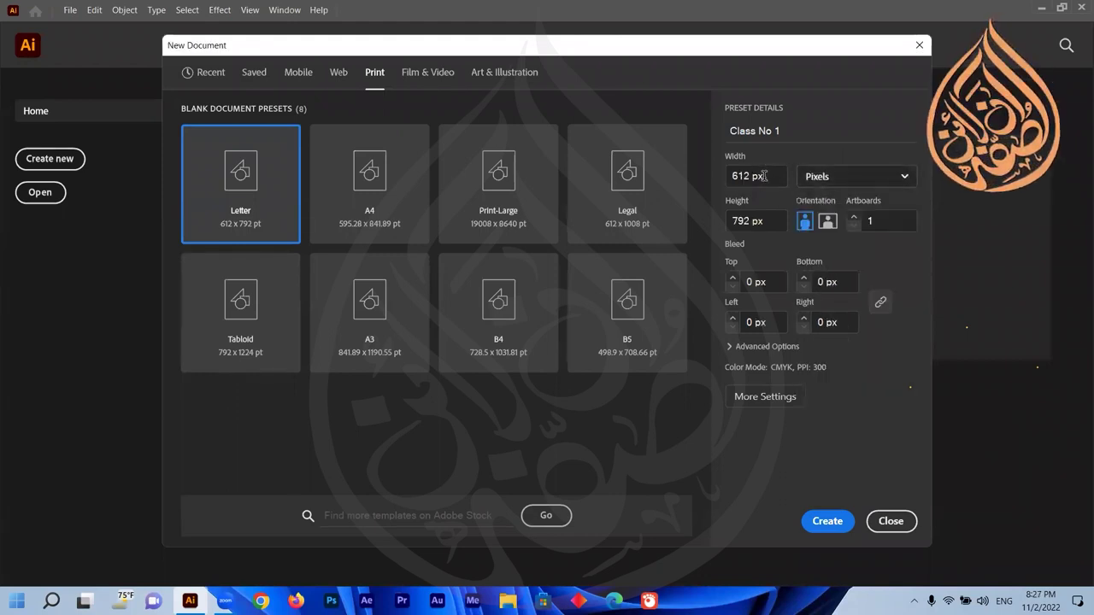
Step: Set the new document's width and height to 1080 px each
type("1080")
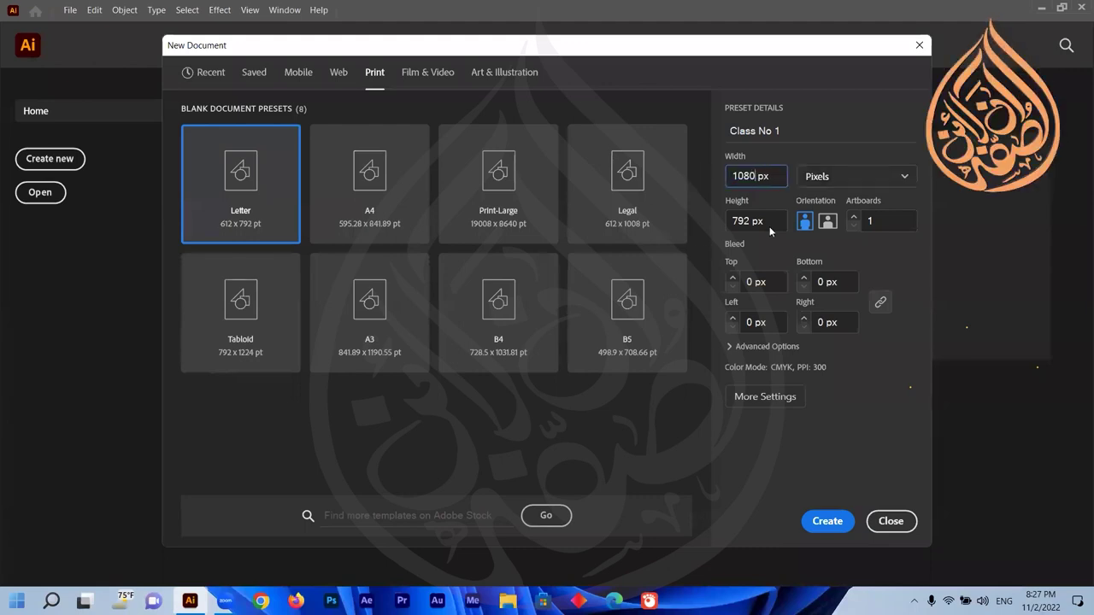
left_click(746, 219)
type("1")
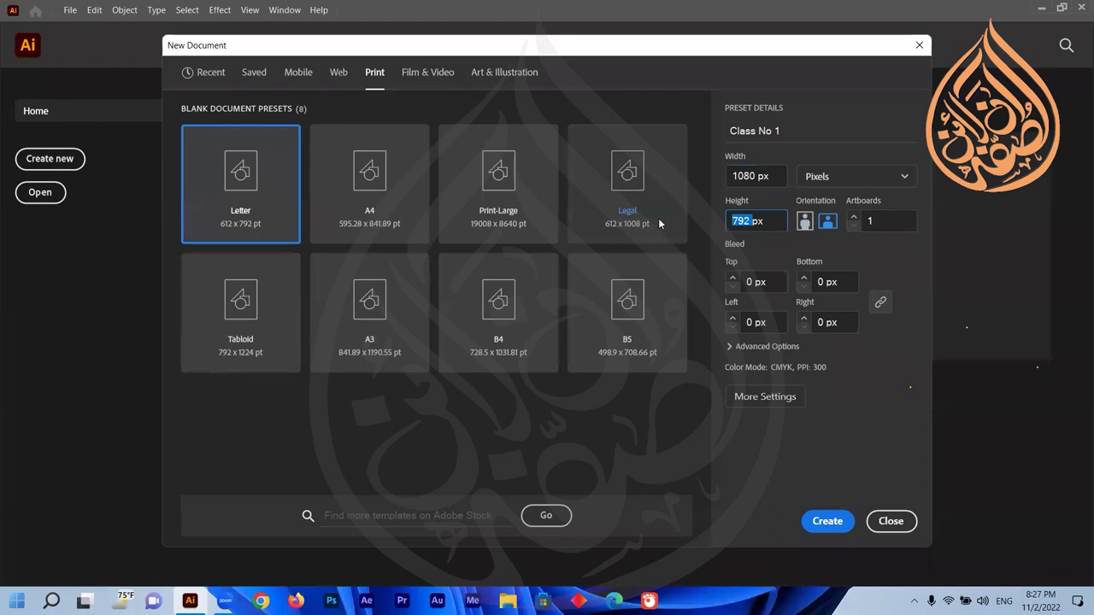
type("8")
key("BackSpace")
type("080")
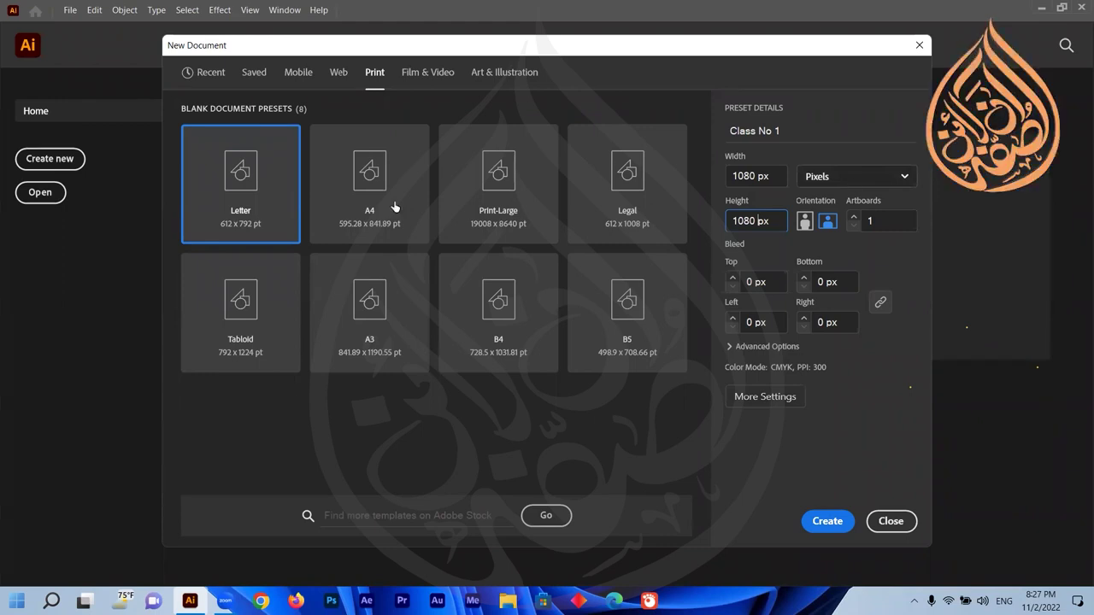
Step: Review the available measurement units and the additional settings for the new document, leaving both unchanged
left_click(836, 181)
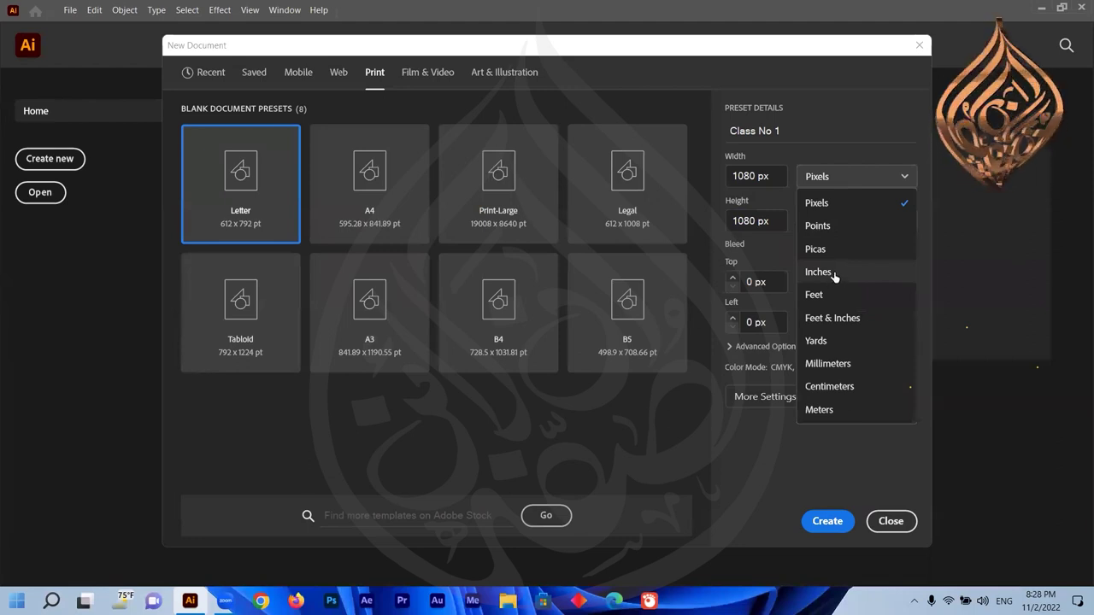
left_click(876, 100)
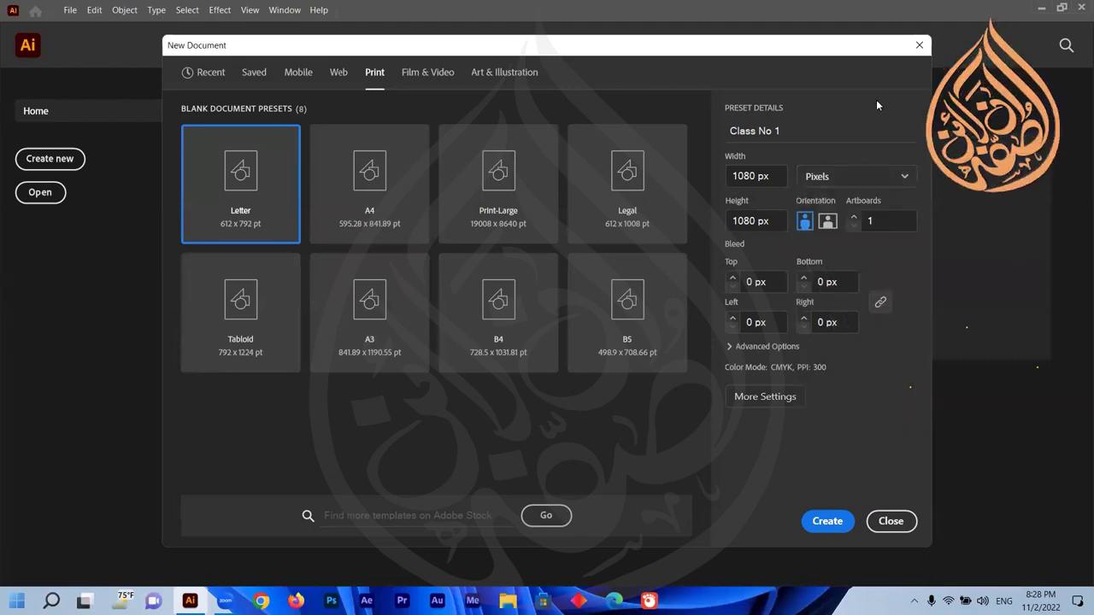
left_click(768, 402)
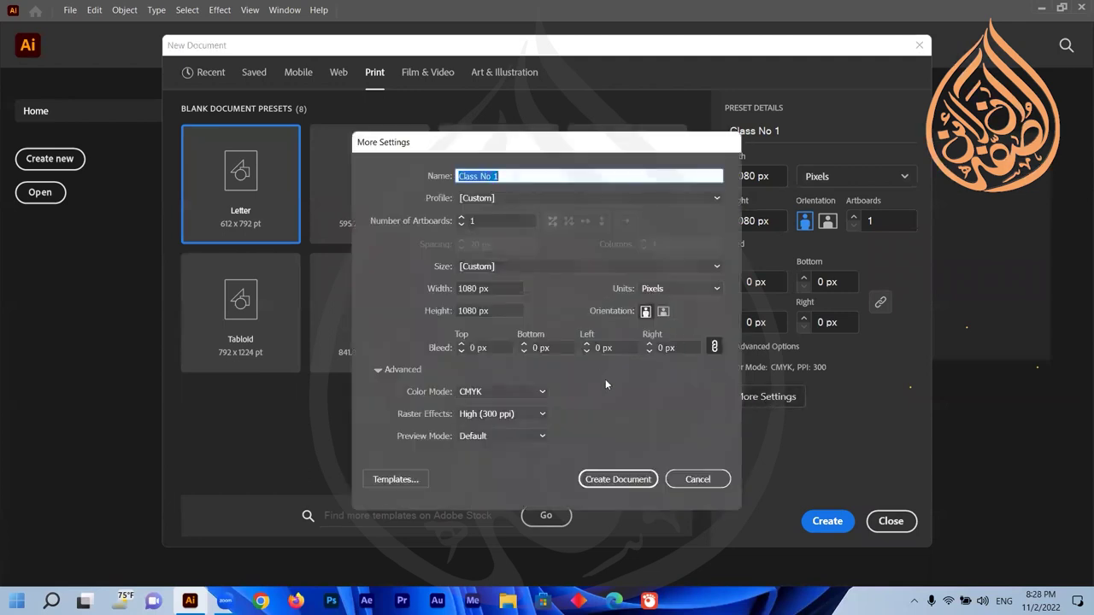
left_click(697, 480)
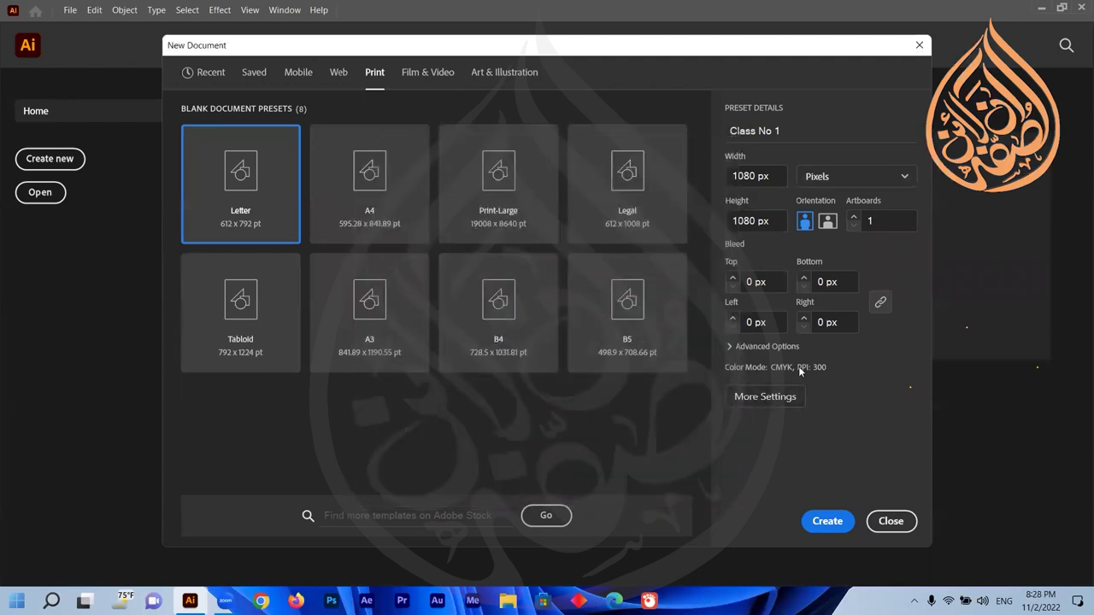
Step: Expand the advanced options, review the color modes while keeping CMYK Color, and create the document
left_click(731, 347)
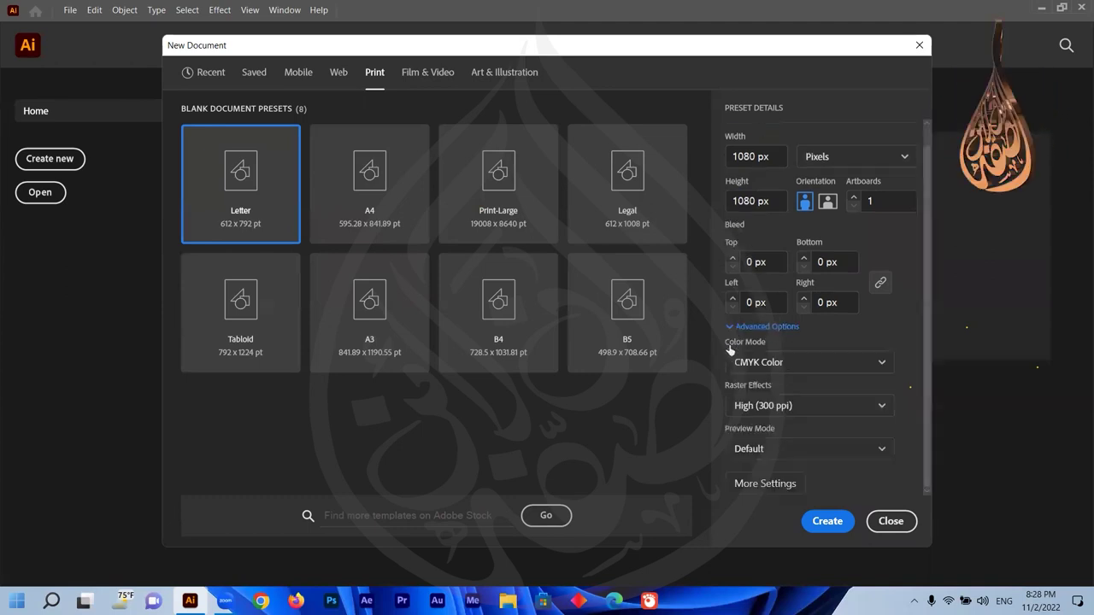
left_click(879, 365)
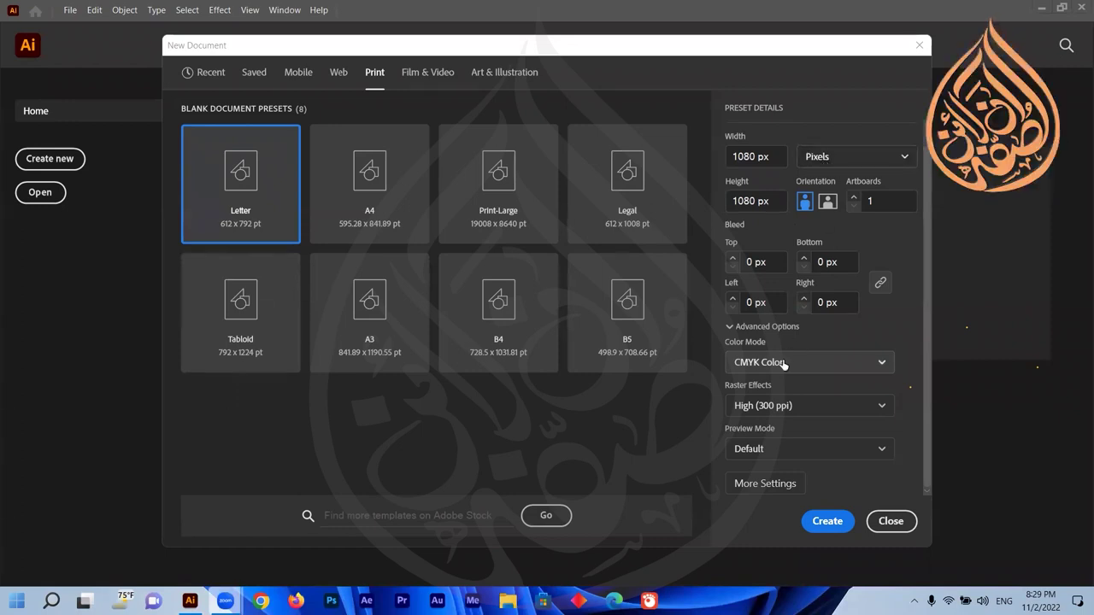
left_click(882, 368)
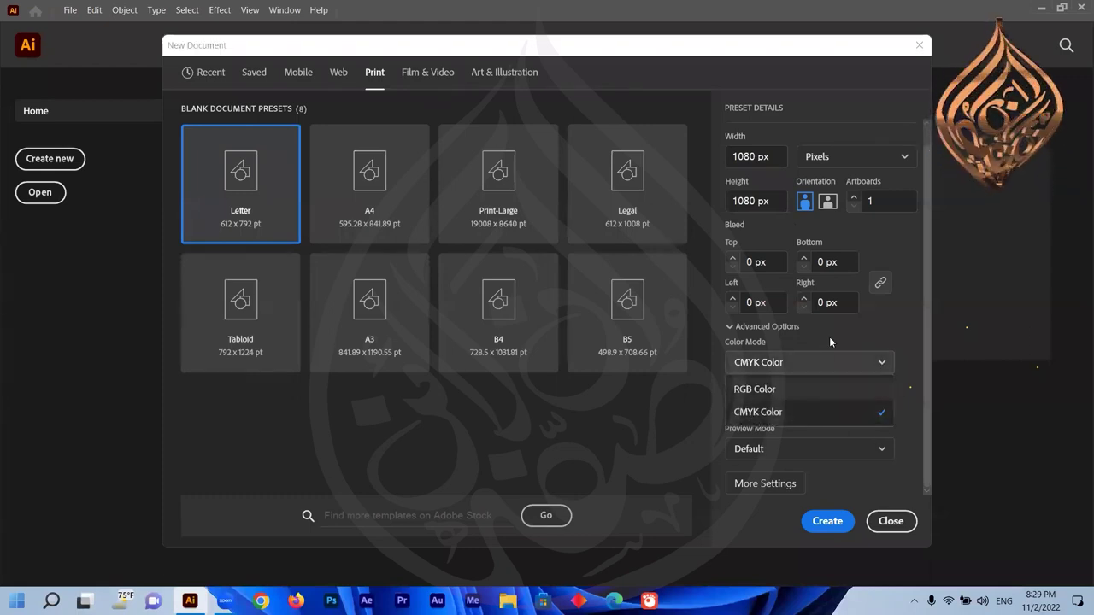
left_click(825, 521)
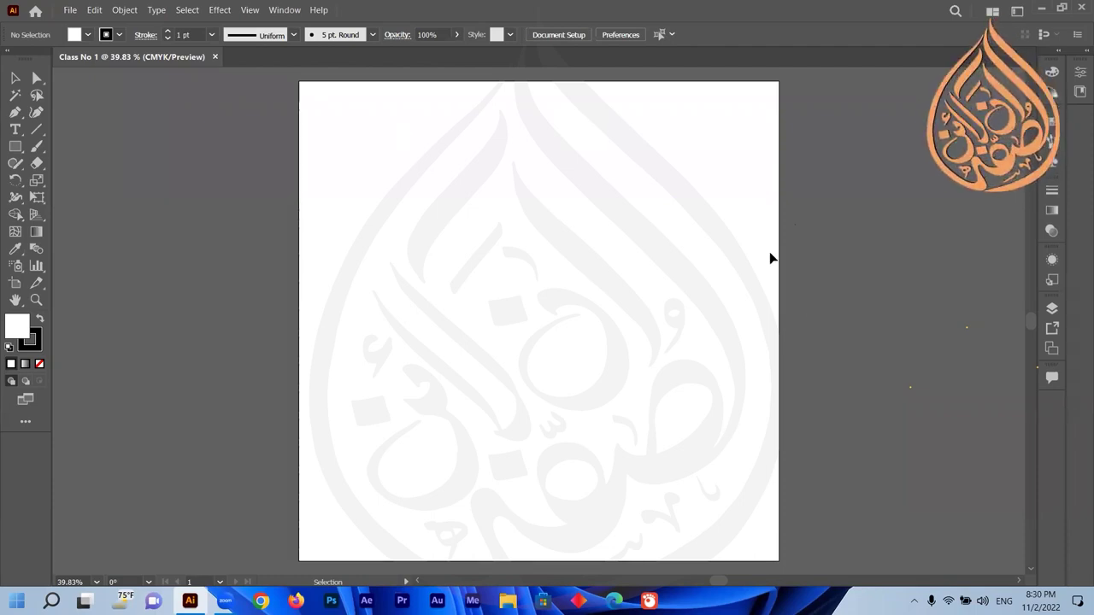
key("a")
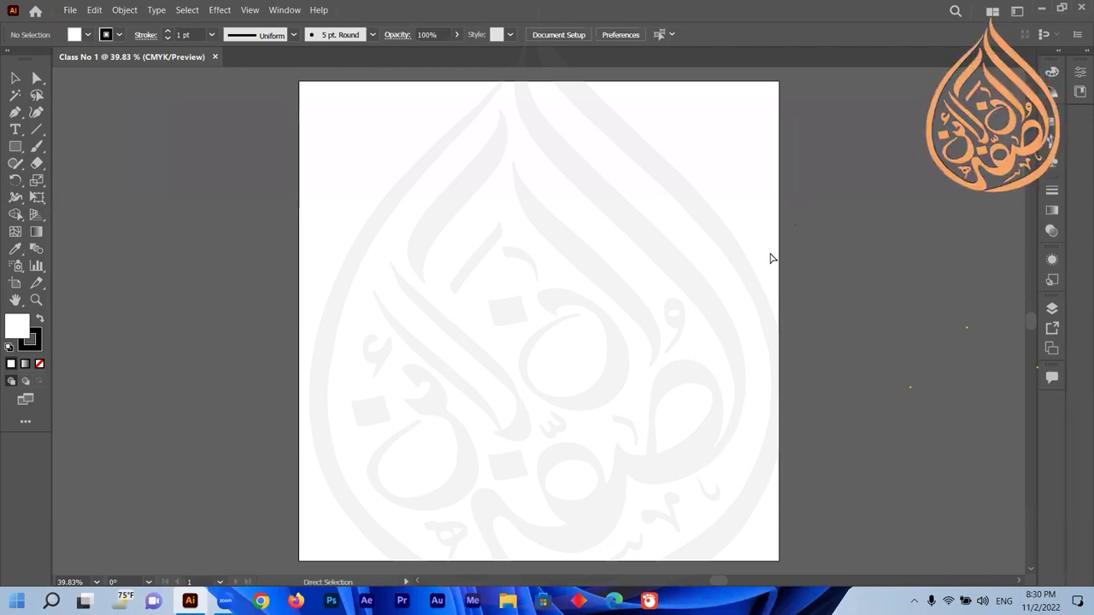
Step: Create a second 1080 x 1080 px document with two artboards and compare it with Class No 1
key("ctrl+n")
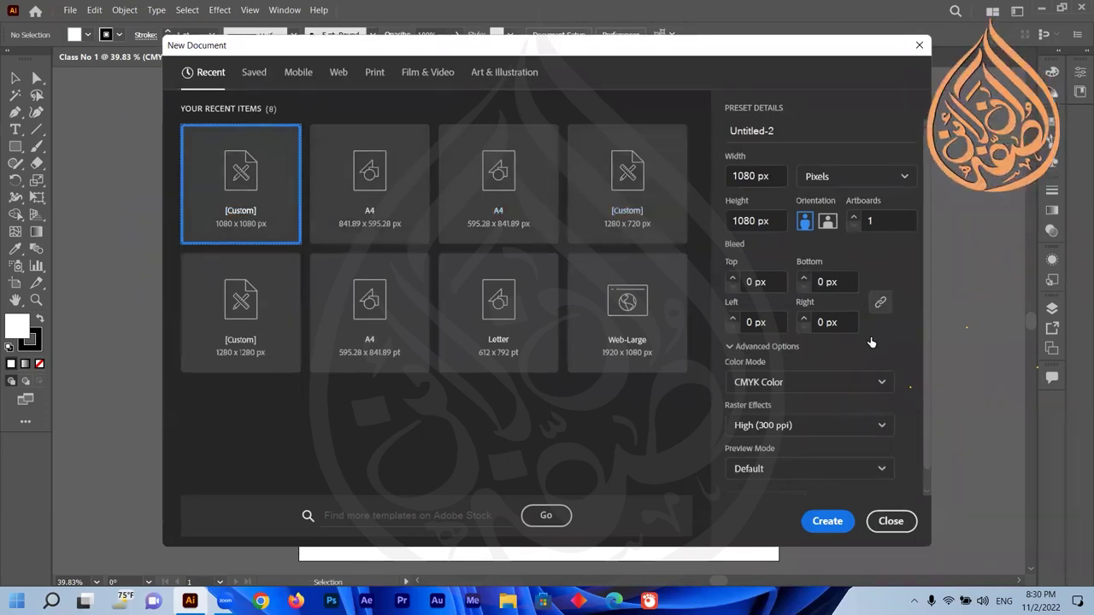
left_click(854, 218)
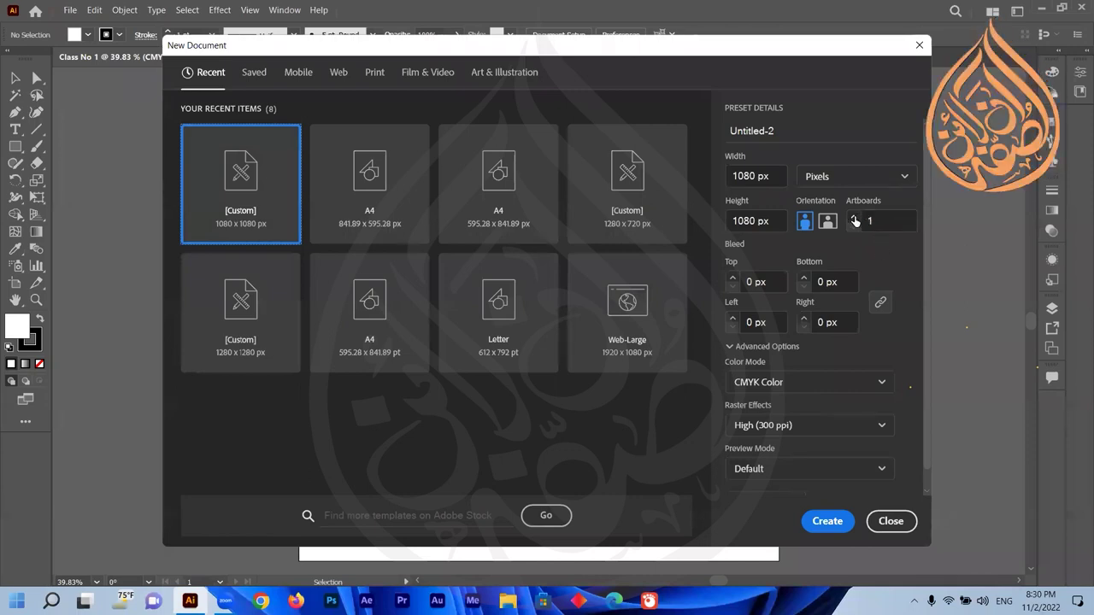
left_click(855, 218)
left_click(828, 522)
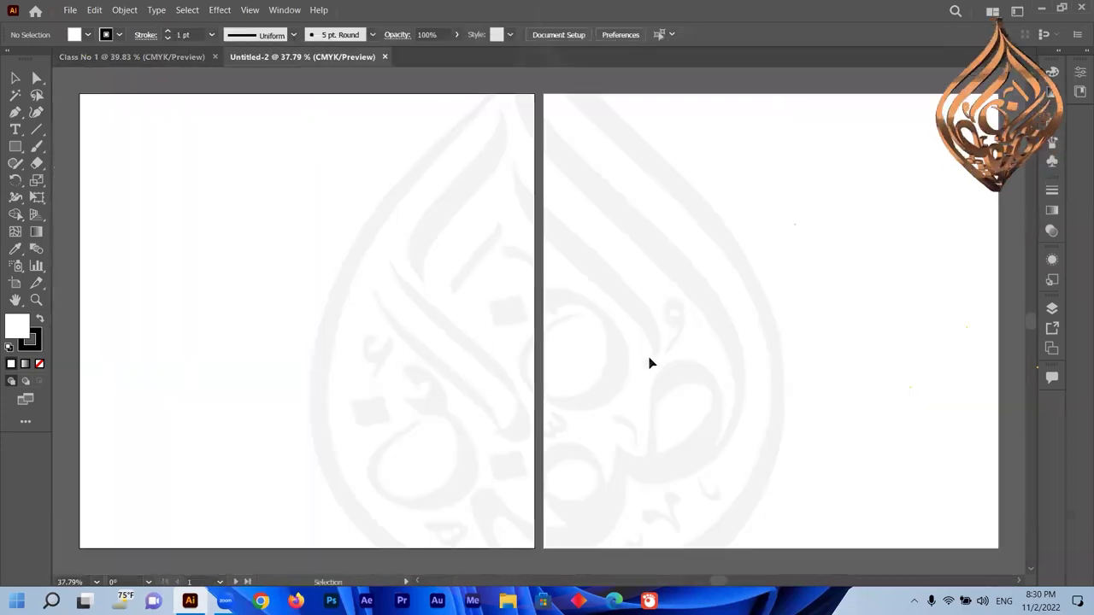
left_click(162, 59)
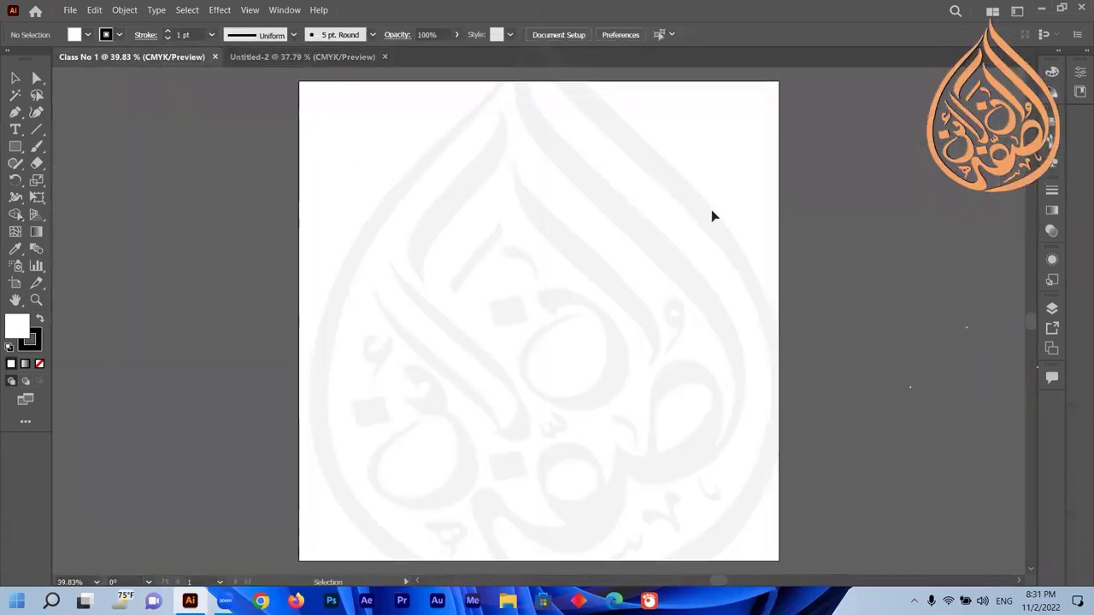
left_click(300, 58)
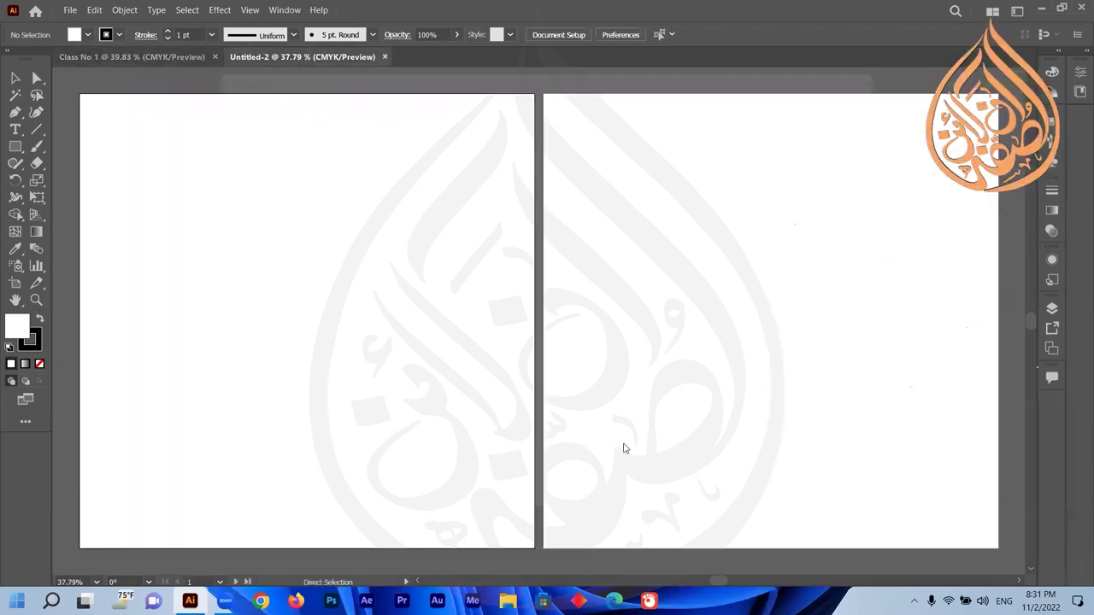
Step: Review the artboard count setting for another new document without creating it, and close the two-artboard document
key("ctrl+n")
left_click(853, 219)
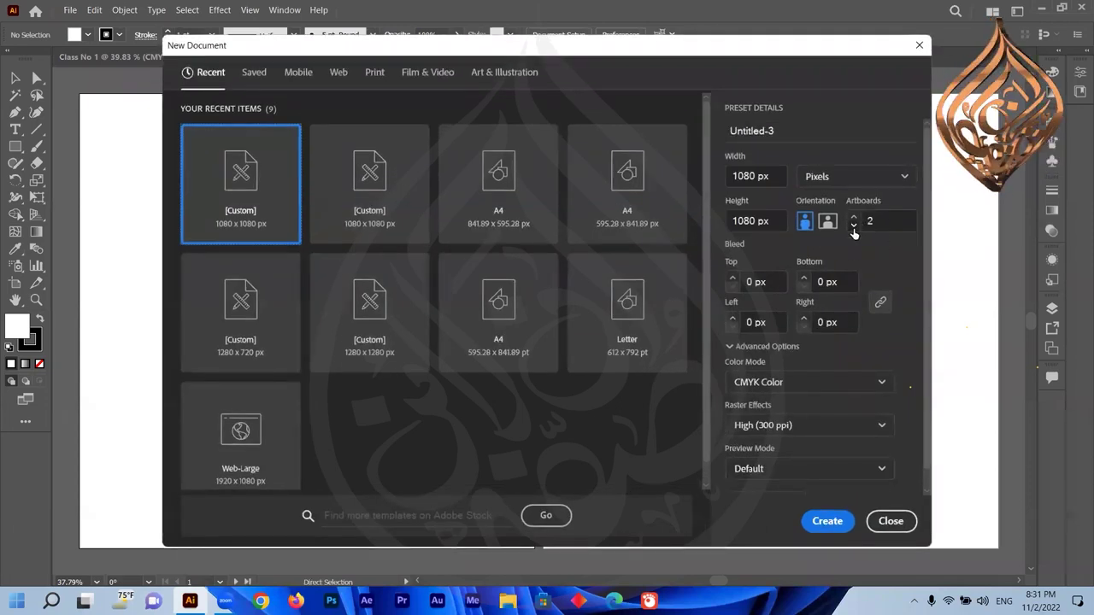
left_click(890, 521)
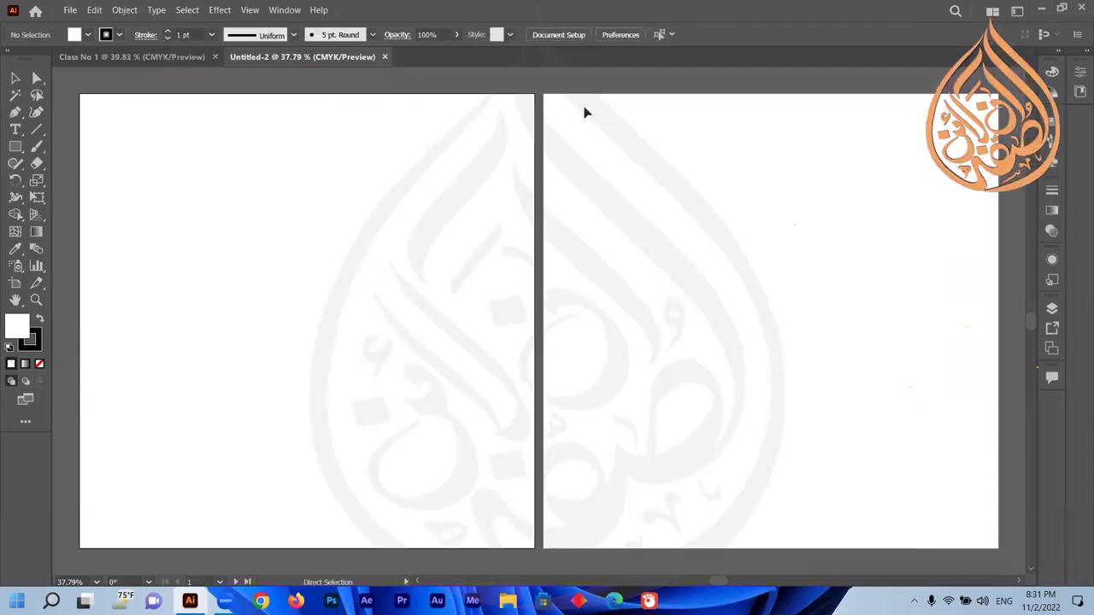
left_click(386, 57)
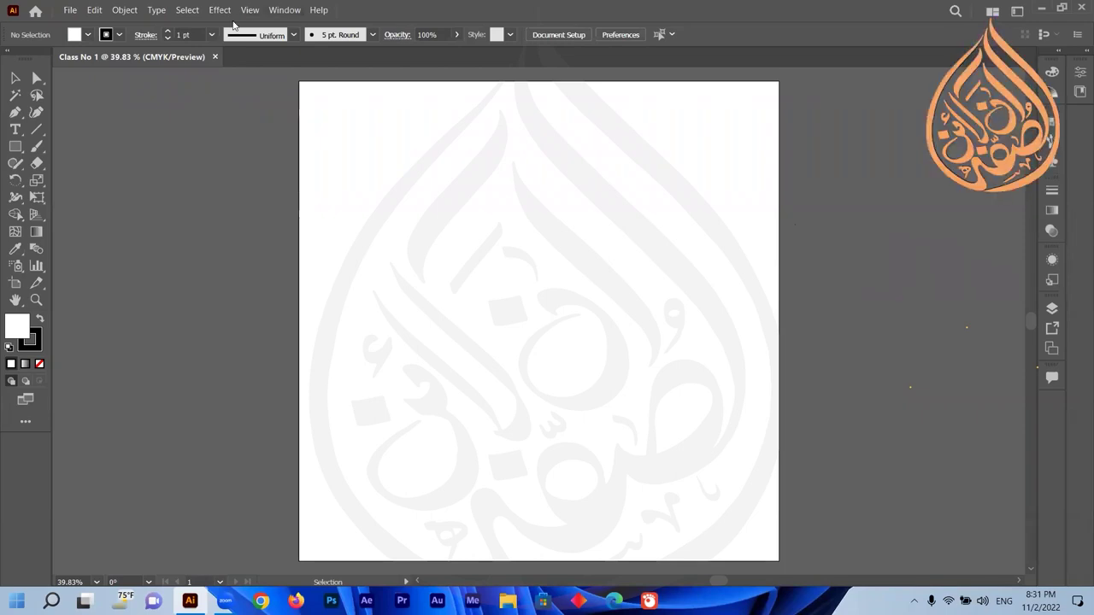
Step: Hide the Control panel and switch the toolbar to the Basic set of tools
left_click(285, 10)
left_click(341, 117)
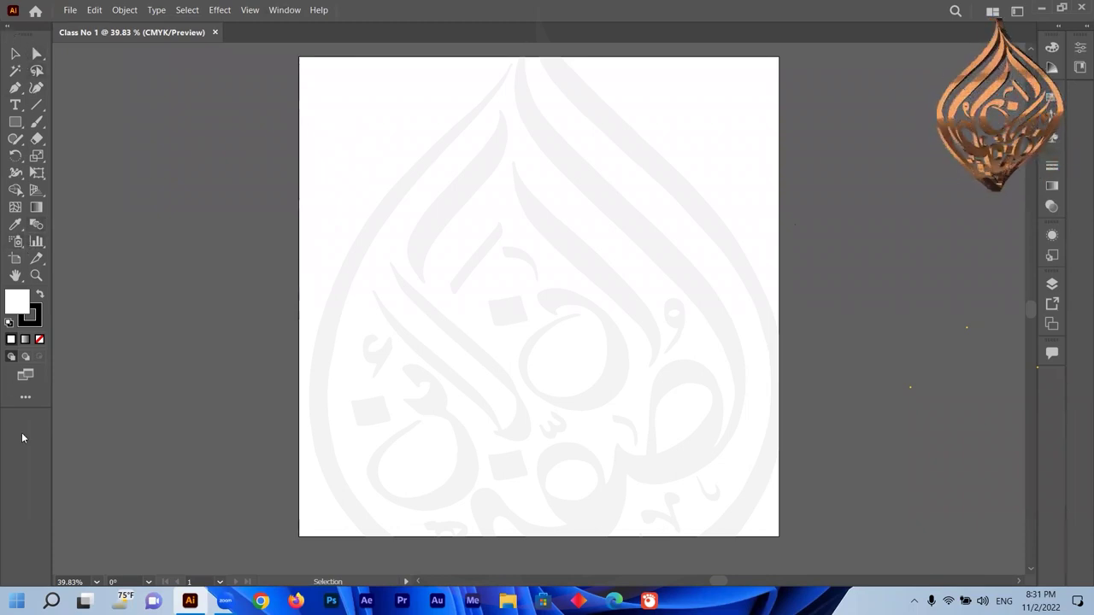
left_click(26, 396)
left_click(225, 27)
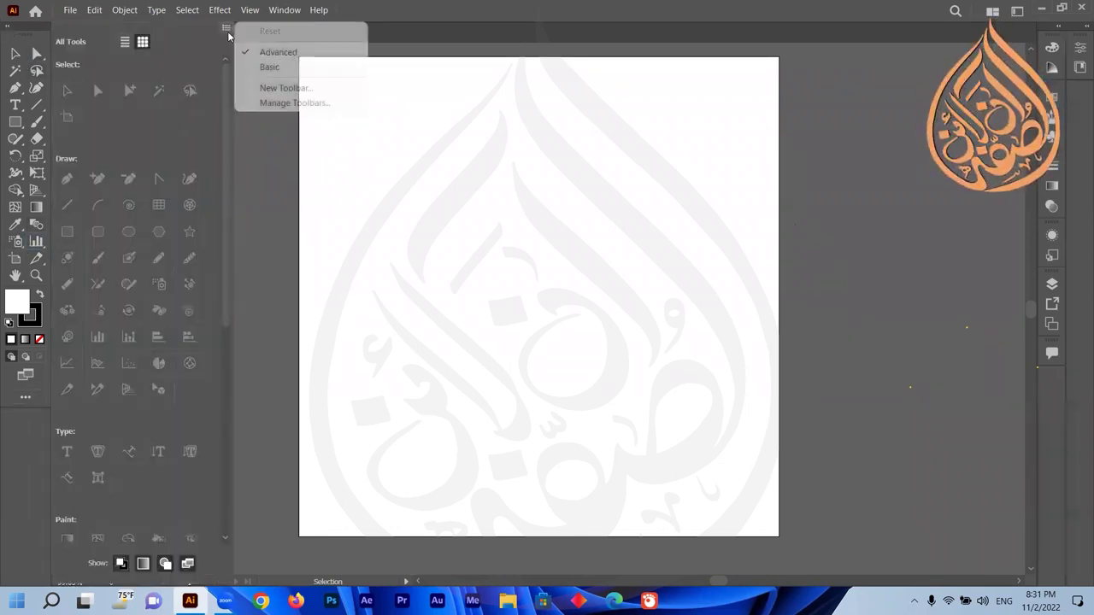
left_click(282, 53)
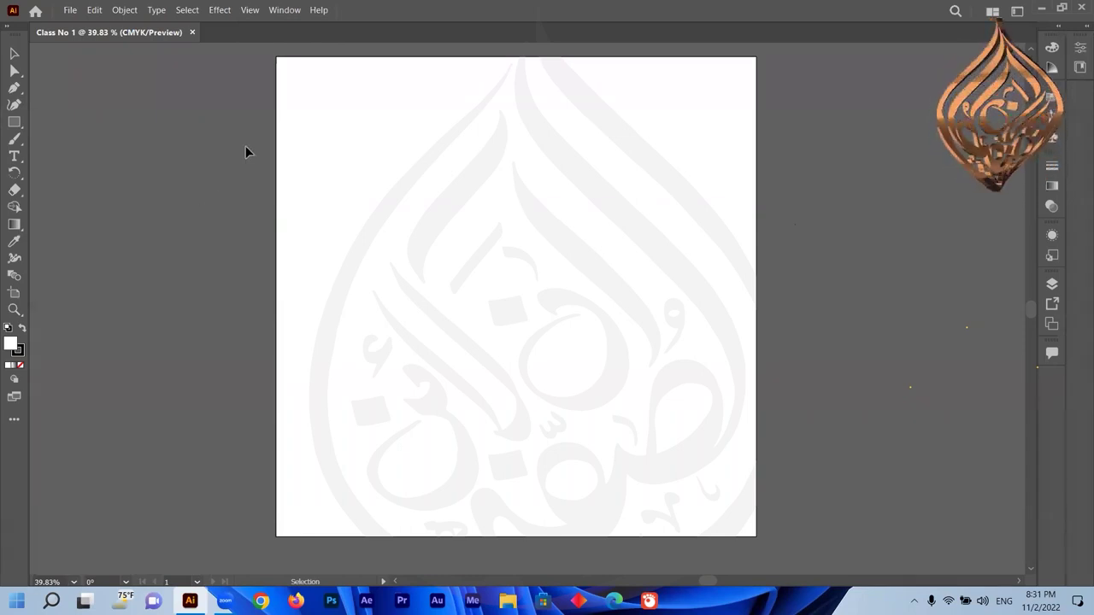
Step: Show the Control panel above the document again
left_click(284, 10)
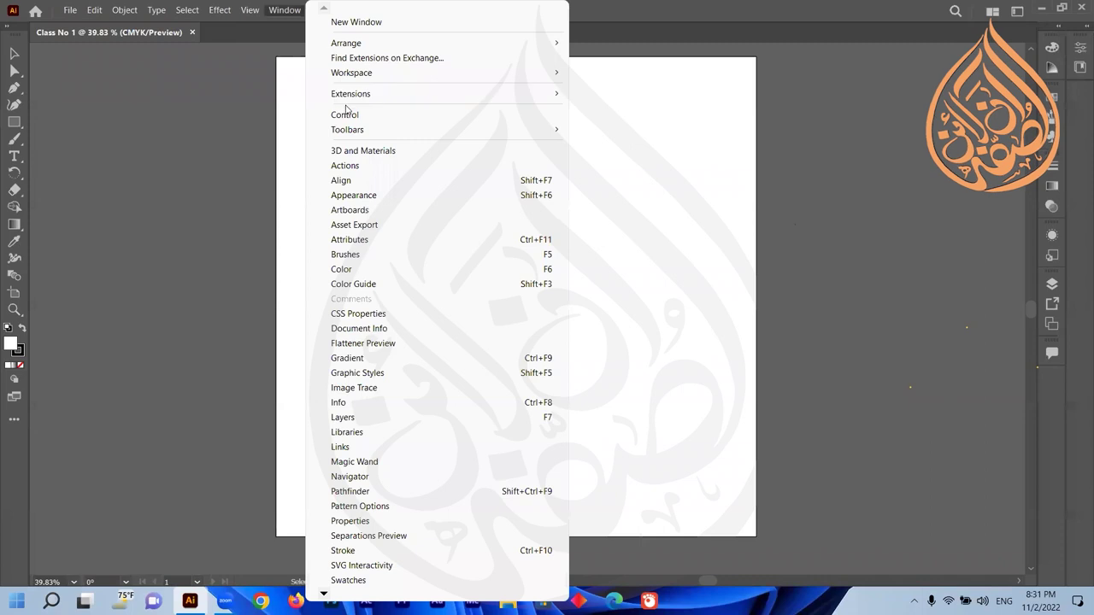
left_click(100, 157)
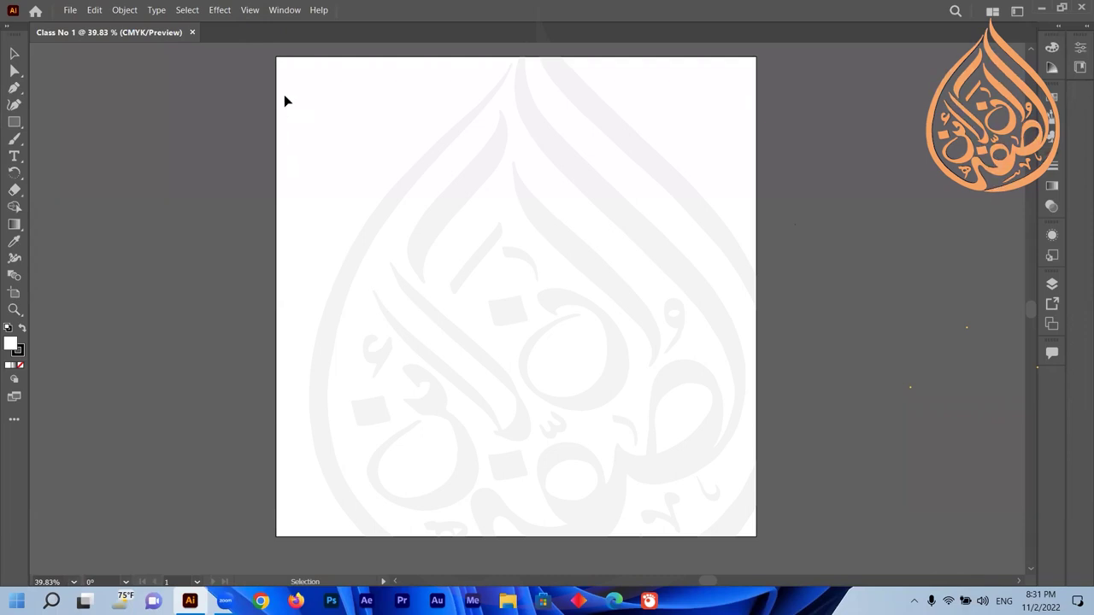
left_click(280, 20)
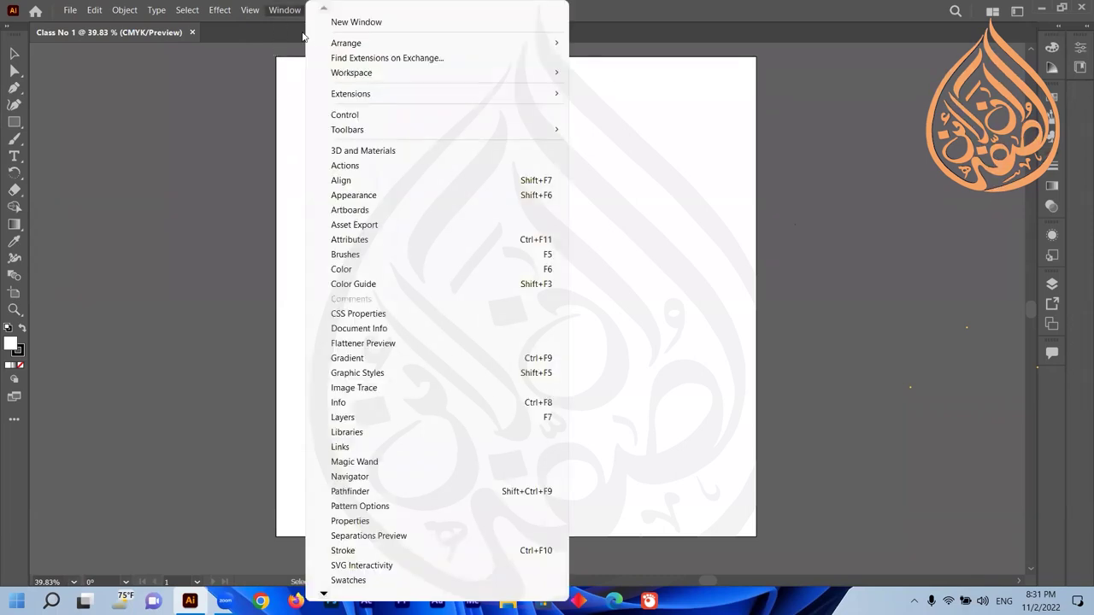
left_click(351, 118)
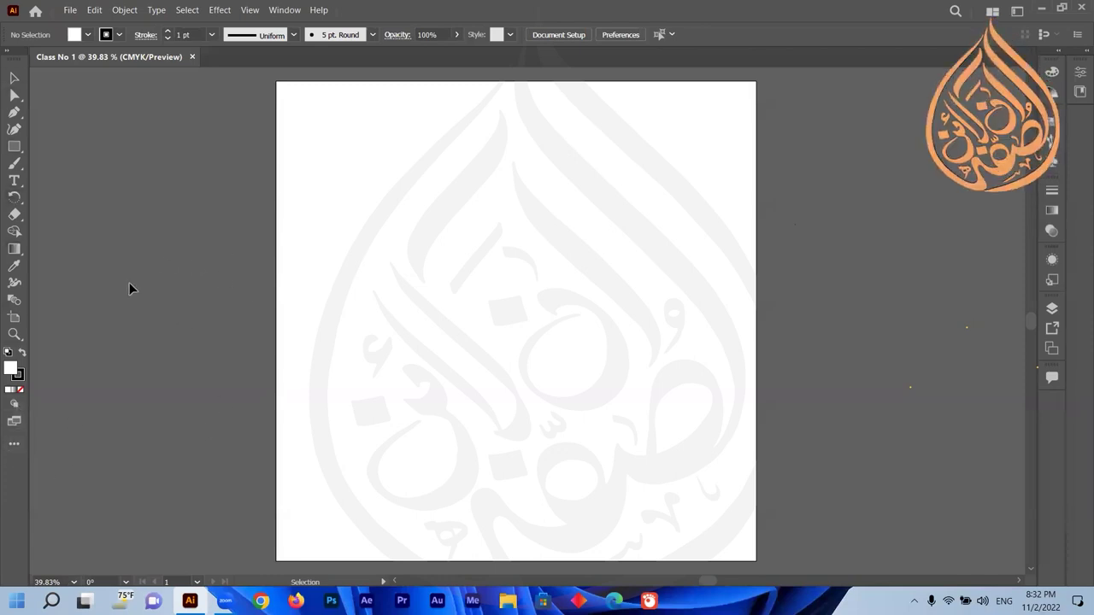
Step: Switch the toolbar to the Advanced set of tools
left_click(14, 444)
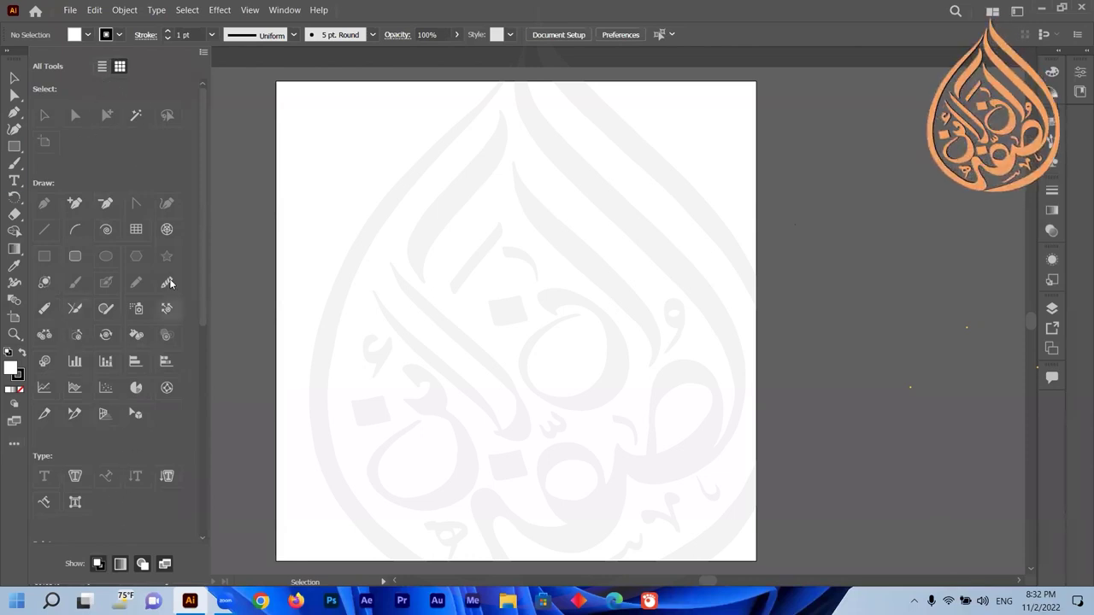
left_click(204, 54)
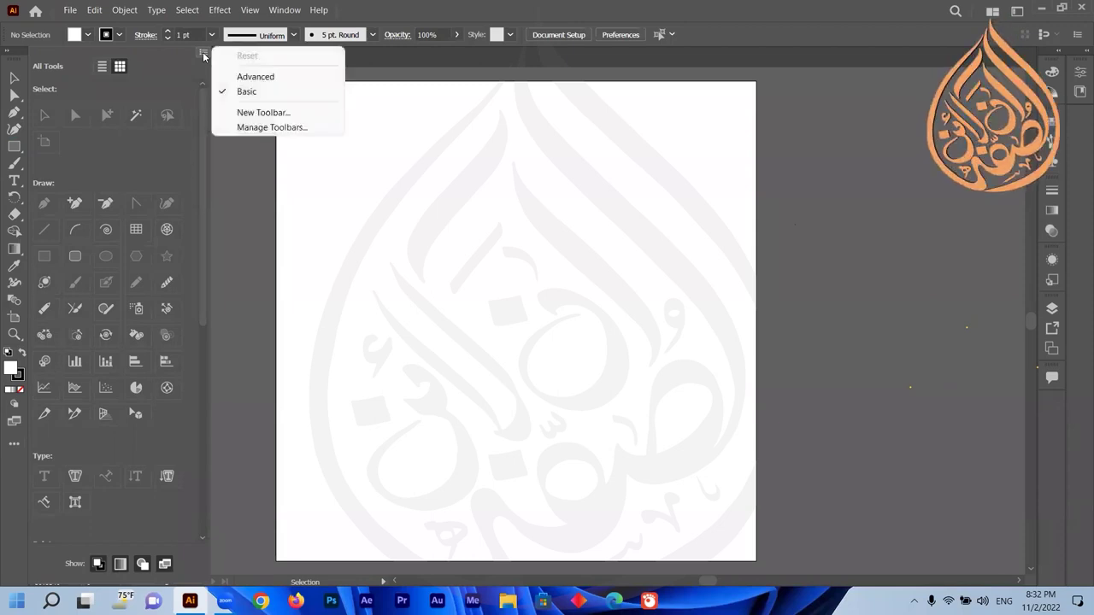
left_click(273, 79)
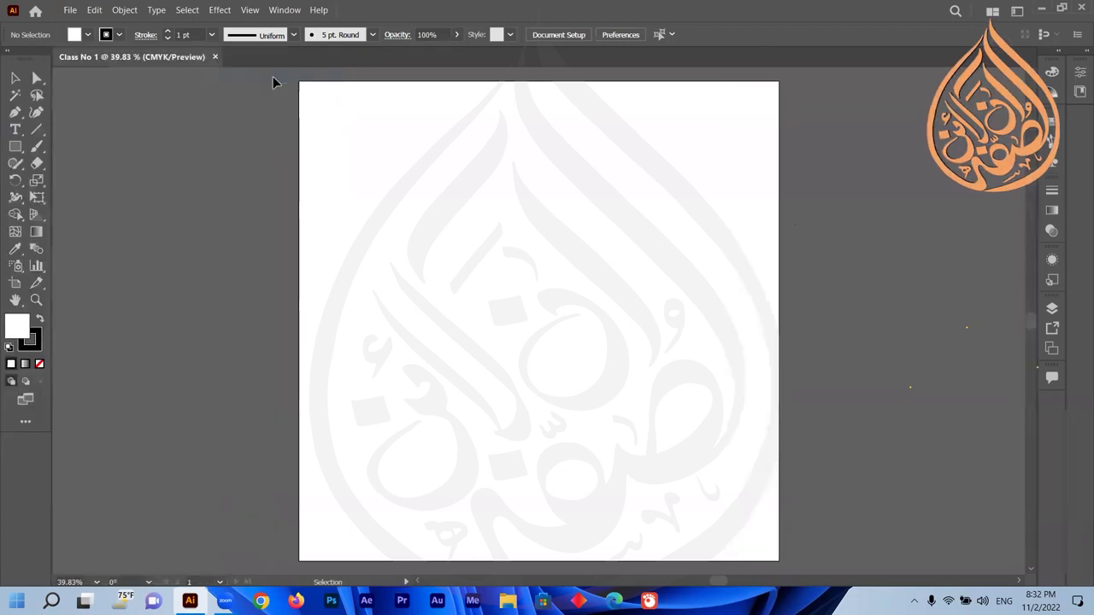
Step: Collapse the toolbar to a single column and expand it back to two columns
left_click(7, 53)
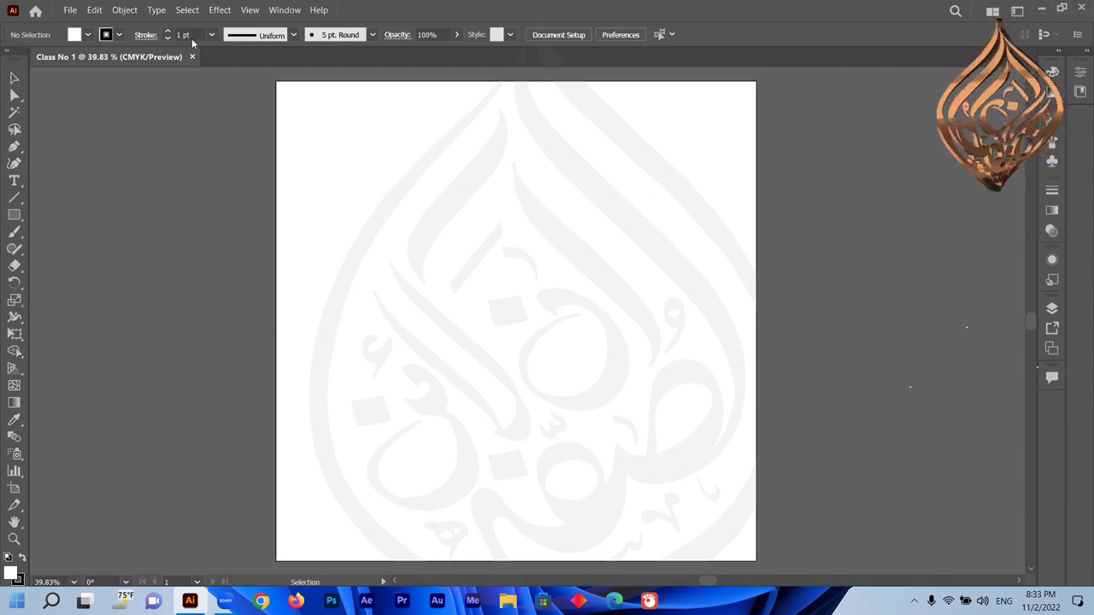
left_click(7, 56)
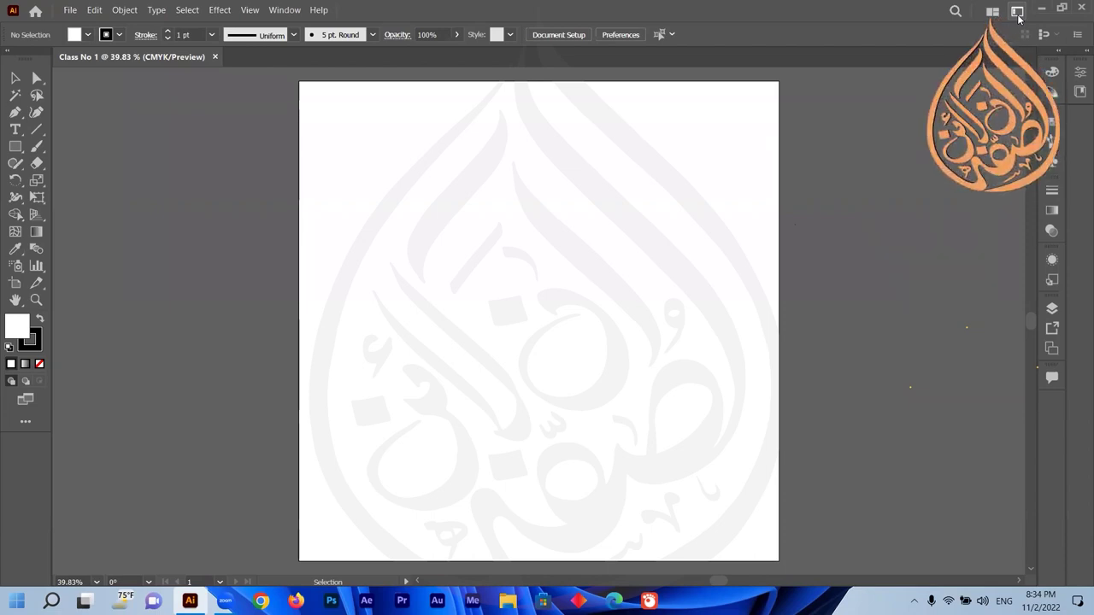
Step: Review the available workspaces, keeping Essentials Classic selected
left_click(1017, 12)
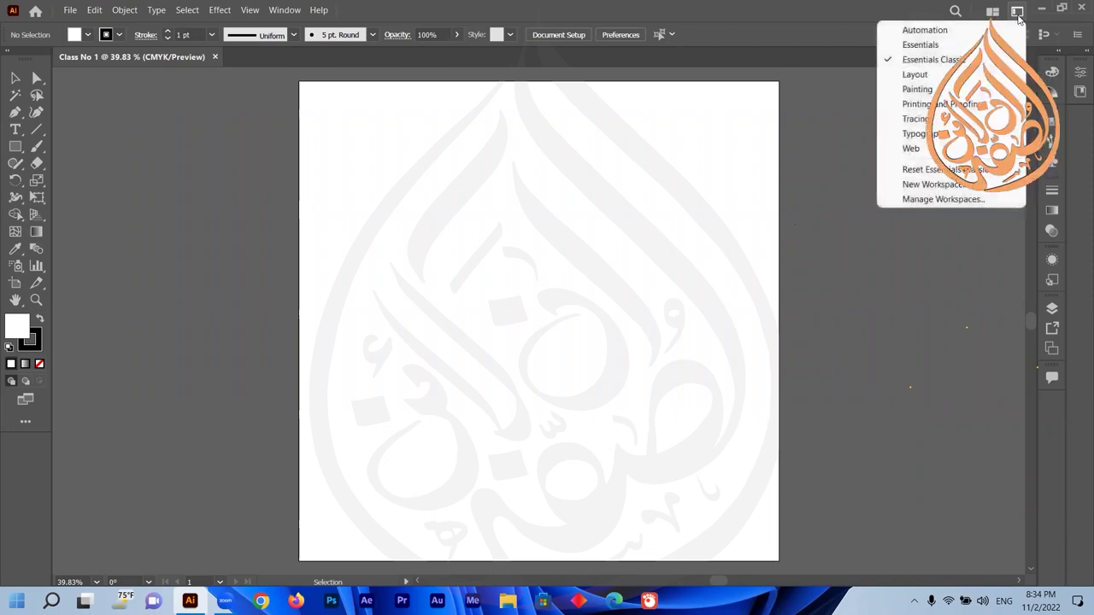
left_click(853, 313)
left_click(1013, 16)
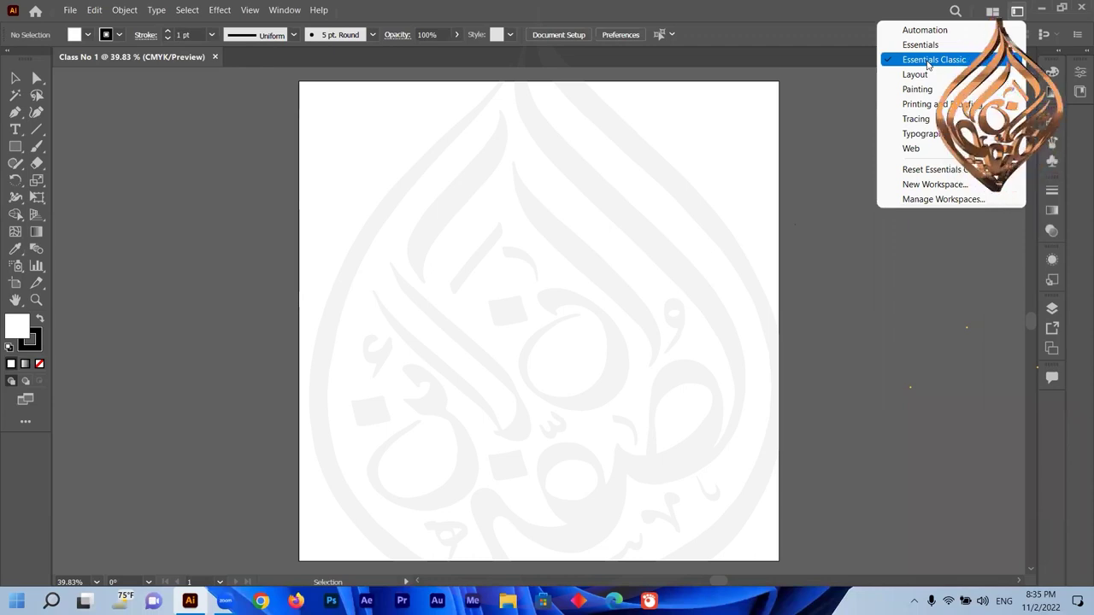
left_click(793, 137)
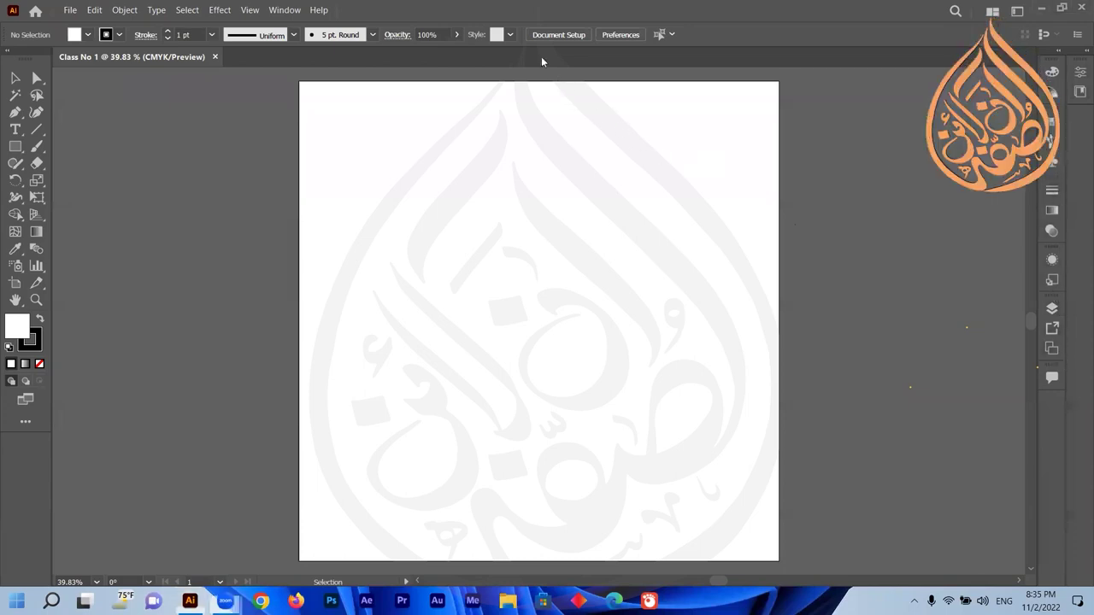
Step: Show the Align panel and dock its panel group as icons below the existing collapsed panels
left_click(285, 9)
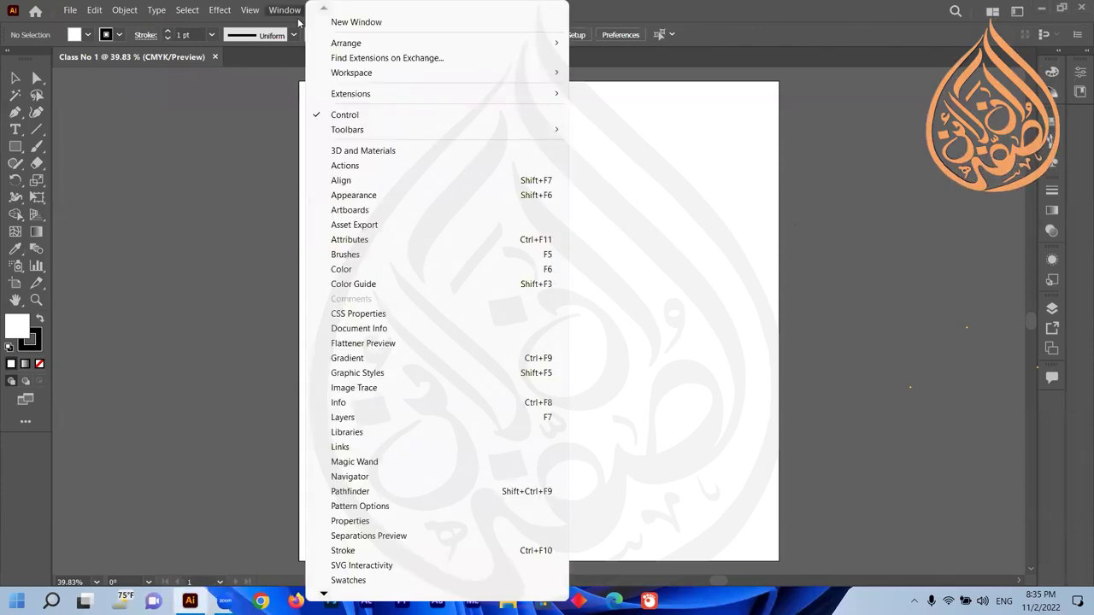
left_click(367, 182)
left_click_drag(630, 79, 1074, 124)
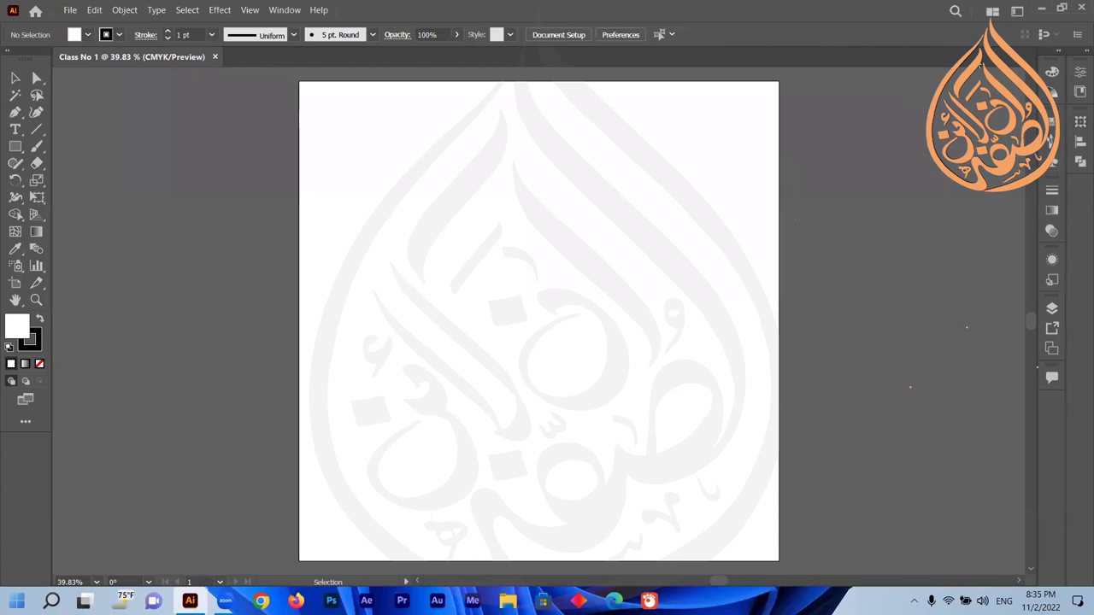
Step: Look at the workspace list and the Align and Artboards panels, collapsing the panels back to icons
left_click(1017, 13)
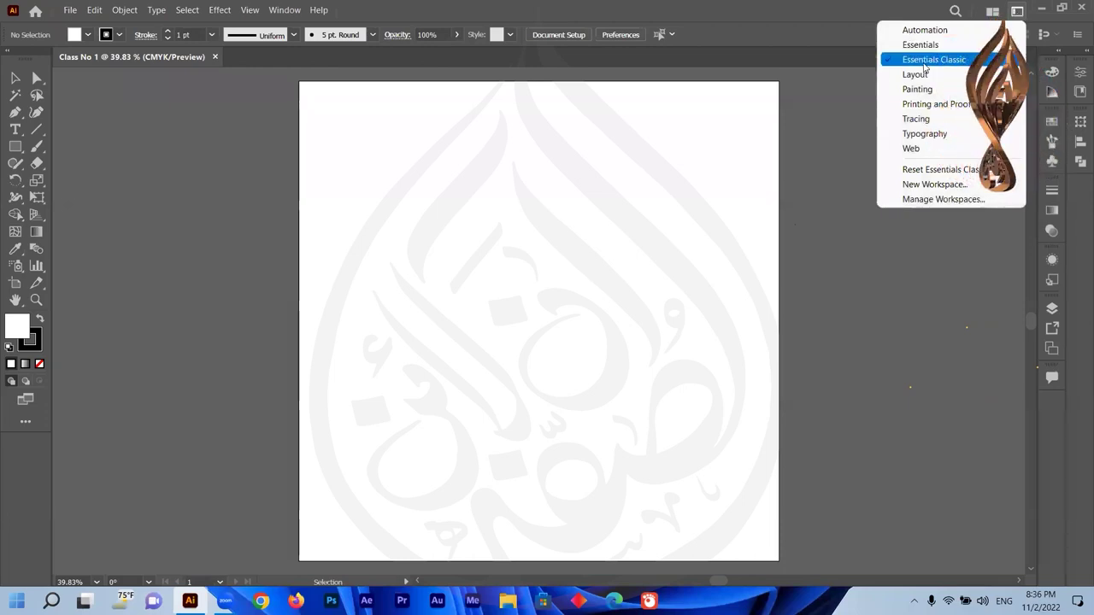
left_click(735, 162)
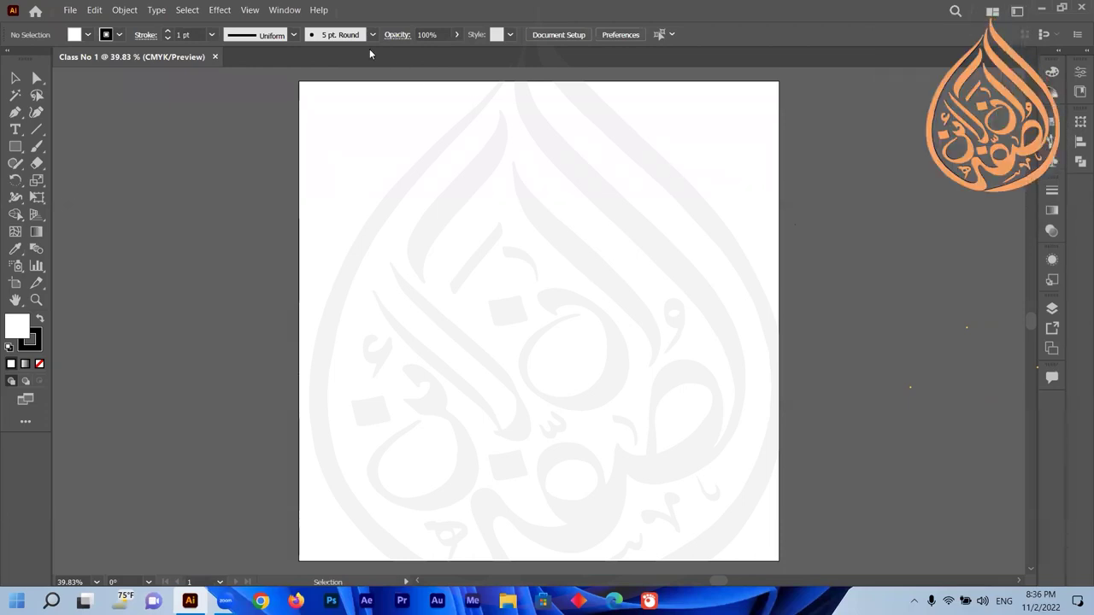
left_click(1080, 141)
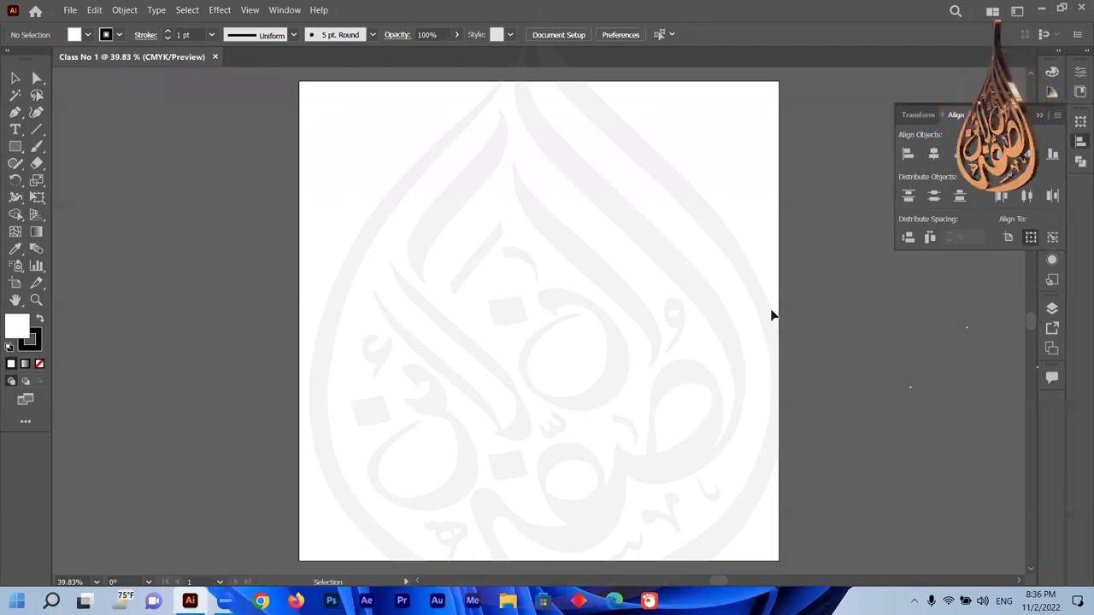
left_click(285, 9)
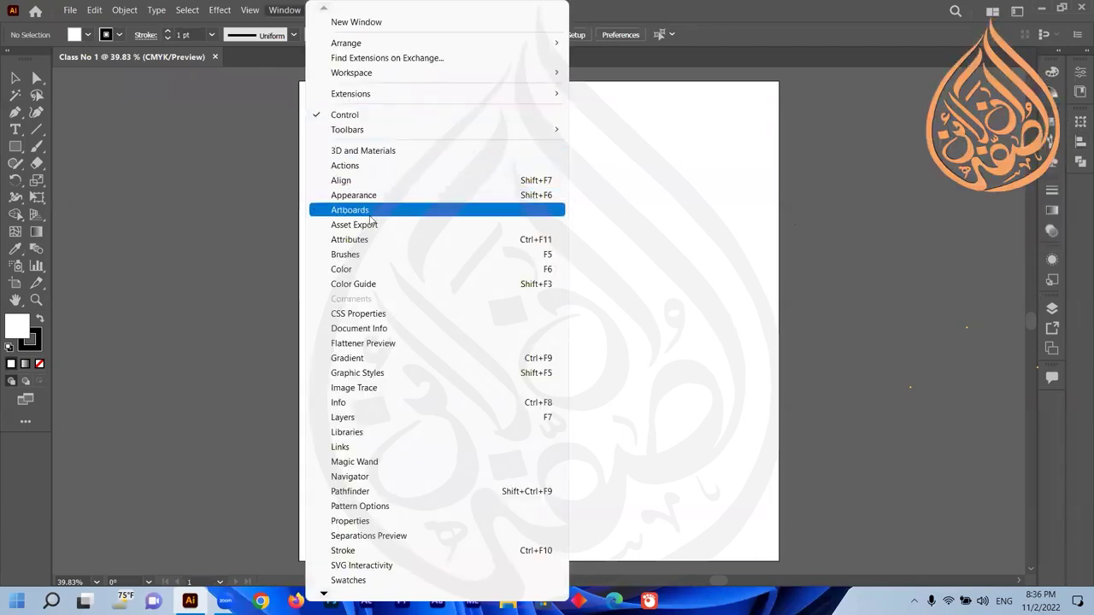
left_click(370, 214)
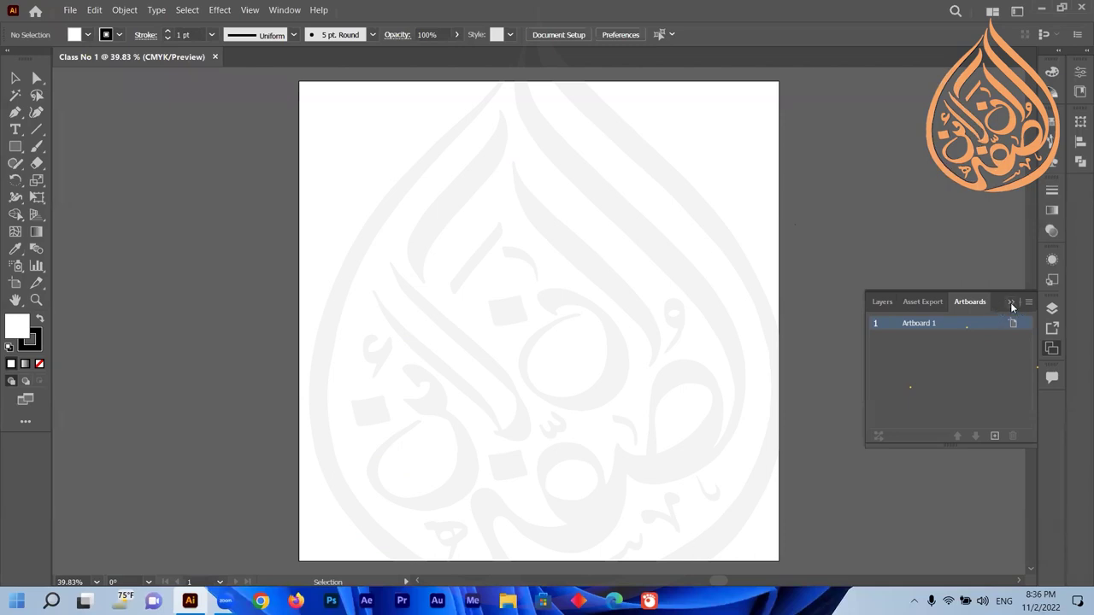
left_click(1010, 302)
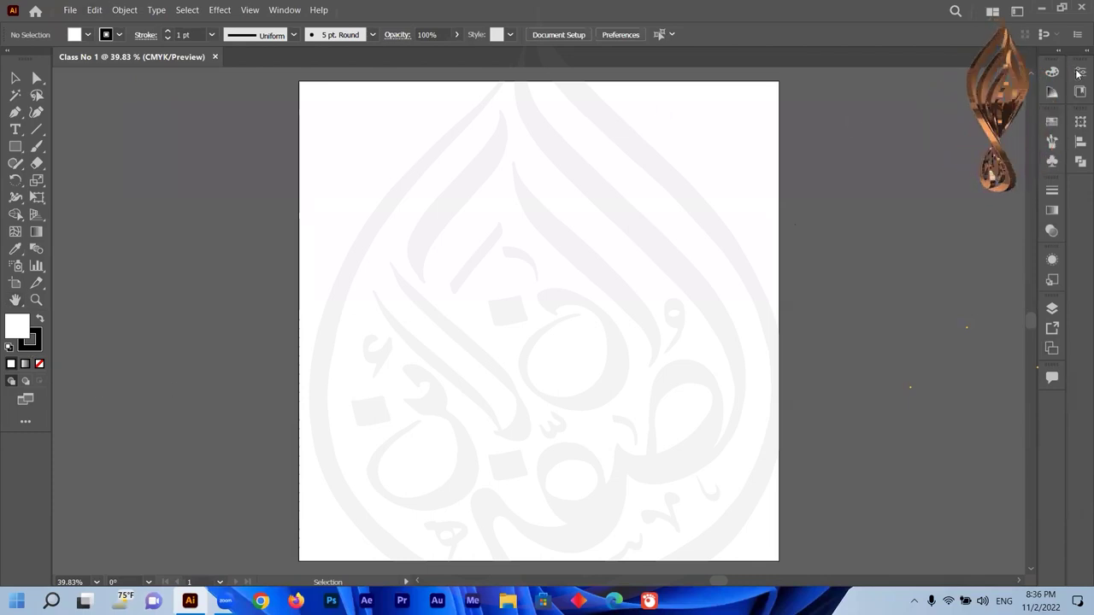
Step: Move the Properties/Libraries and Transform/Align/Pathfinder icon groups below the Comments icon so all panels share one column
left_click_drag(1074, 69, 1049, 453)
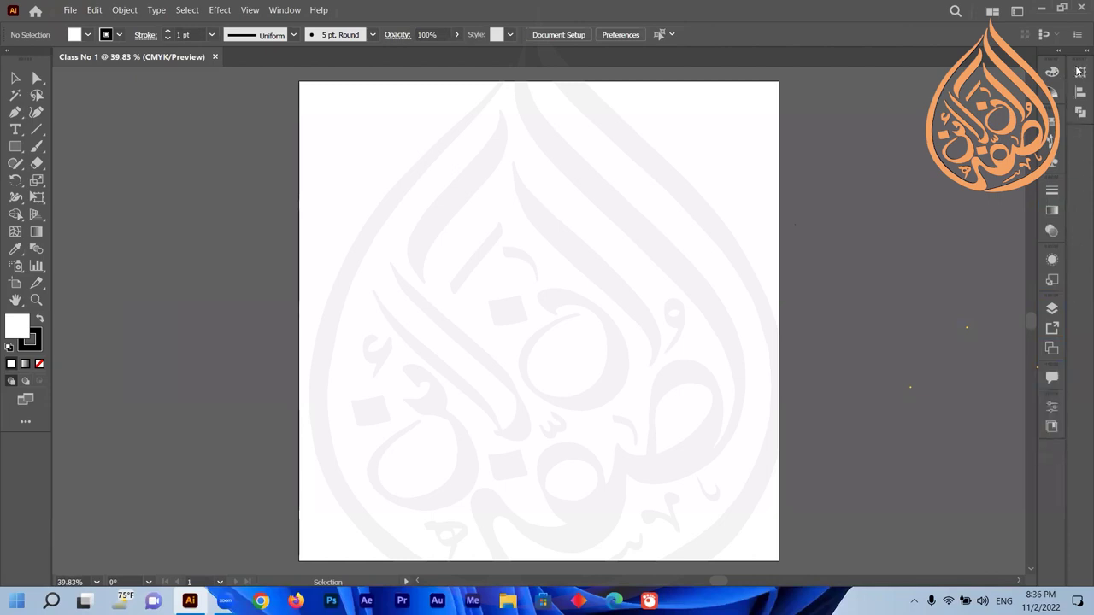
left_click_drag(1078, 67, 1049, 448)
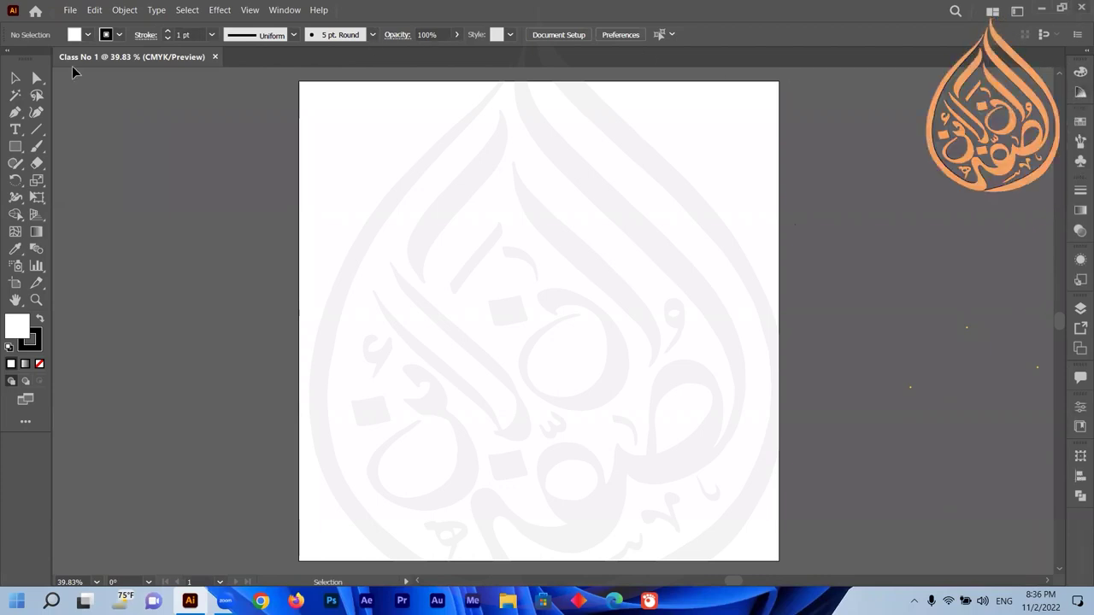
Step: Save the current panel layout as a new workspace named "My New Workspace 1"
left_click(1018, 12)
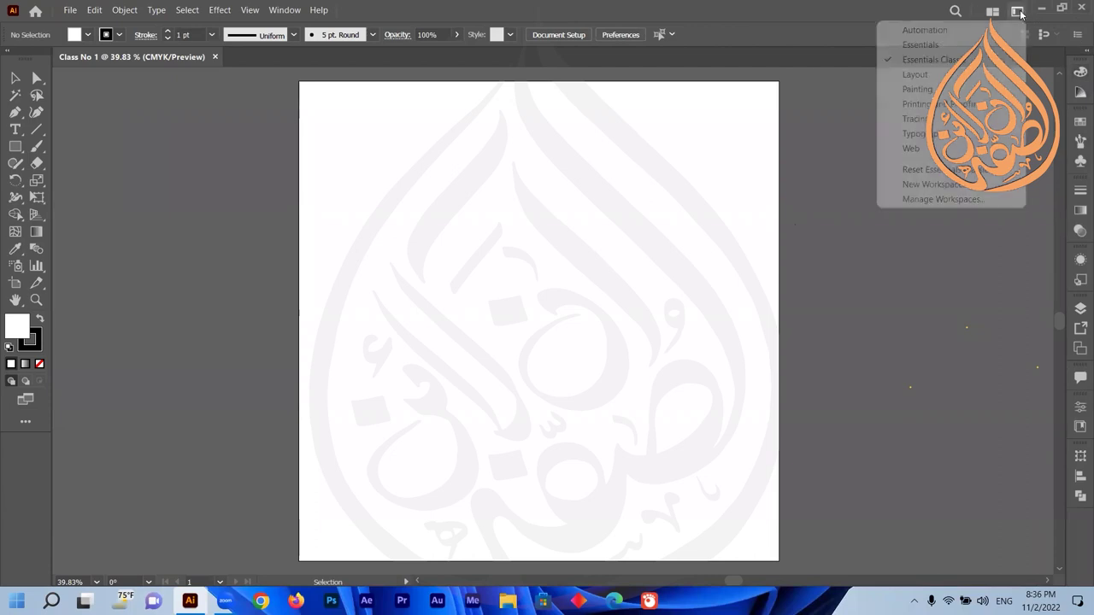
left_click(831, 292)
left_click(1016, 14)
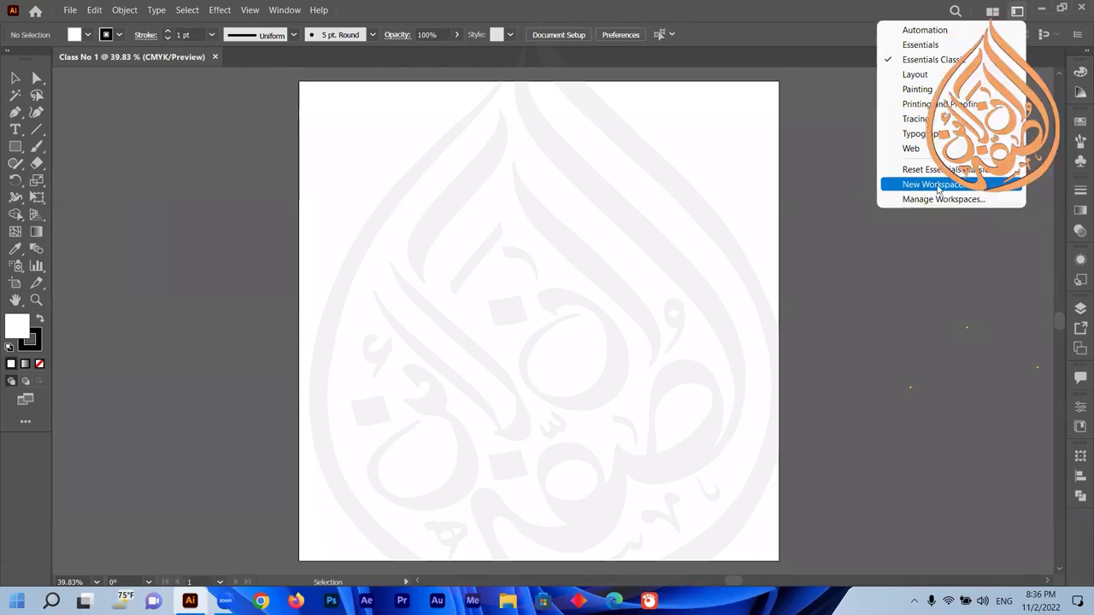
left_click(728, 248)
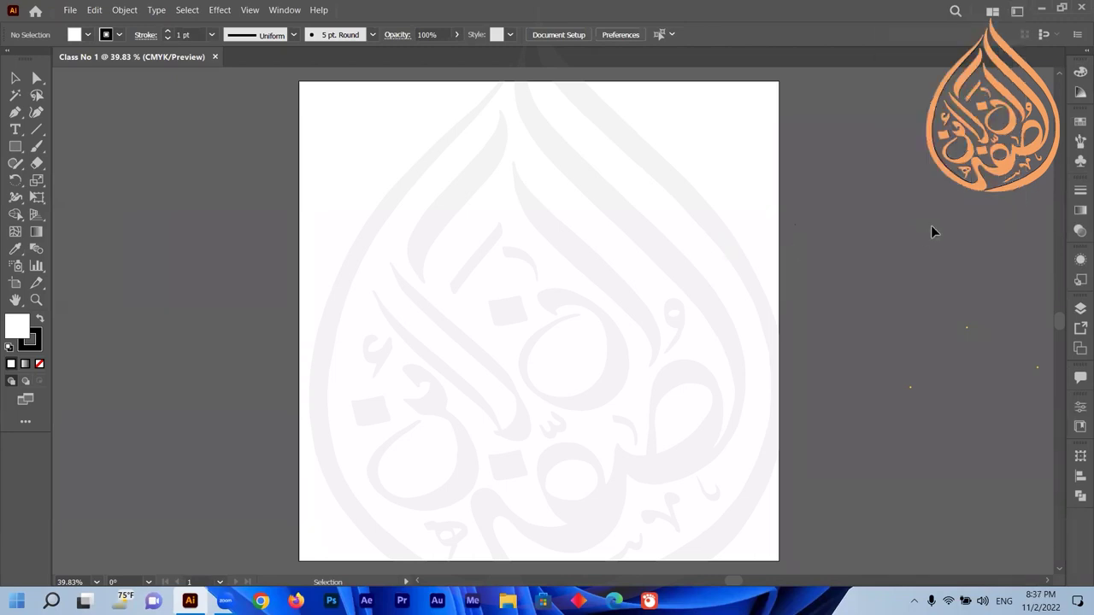
left_click(1016, 11)
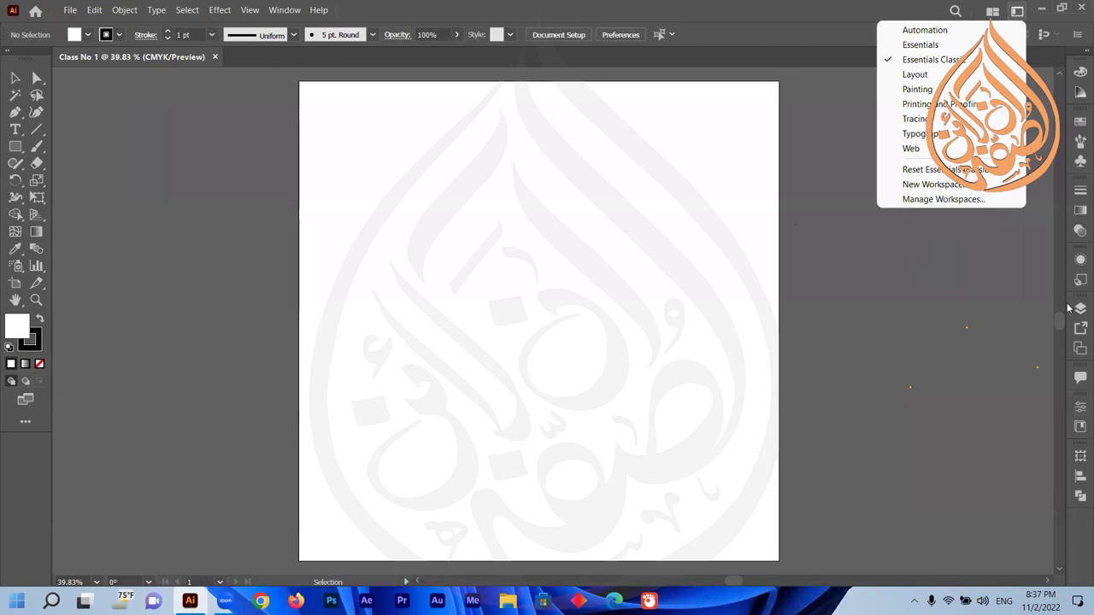
left_click(944, 185)
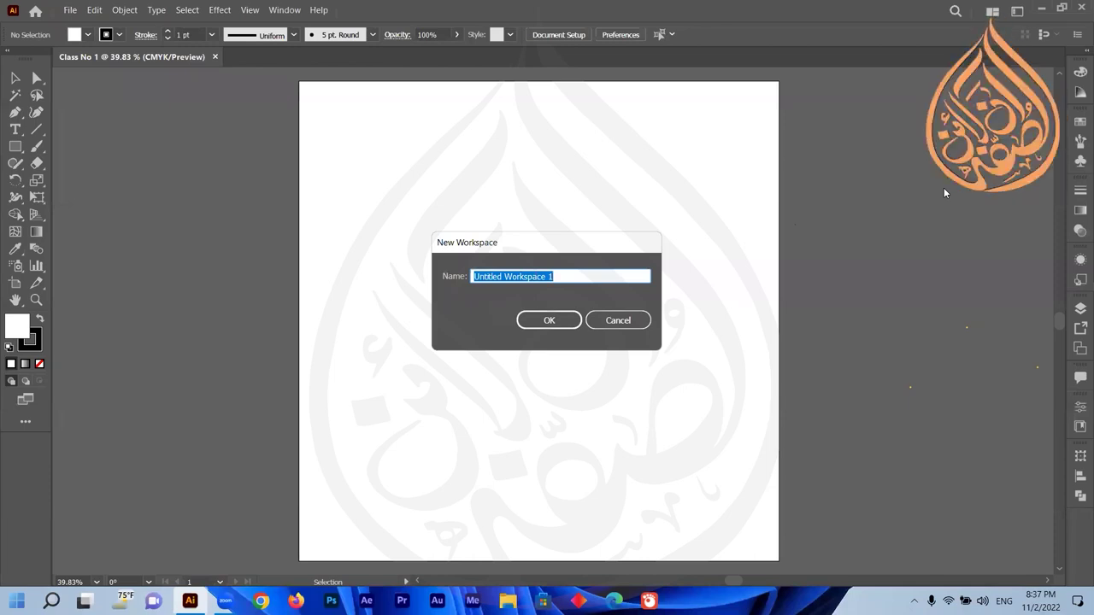
type("M")
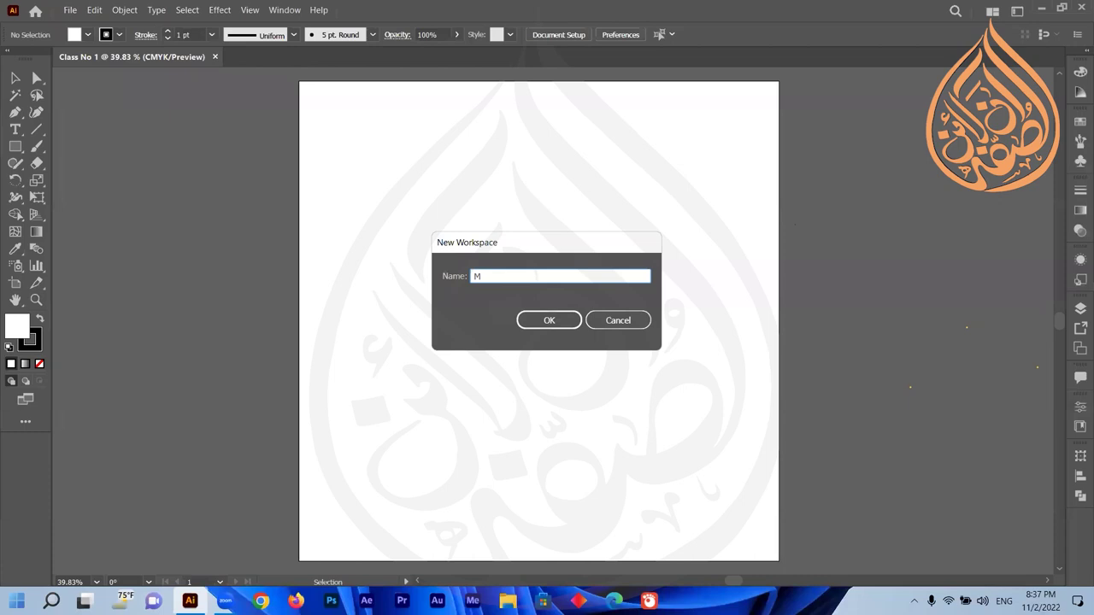
type("y New Worksp")
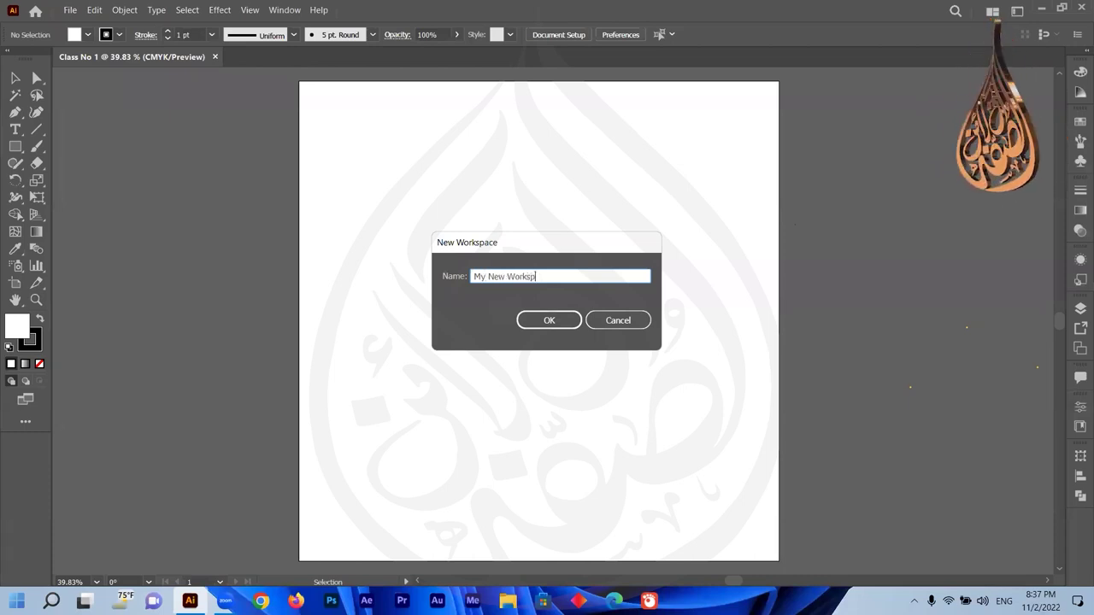
type("ace 1")
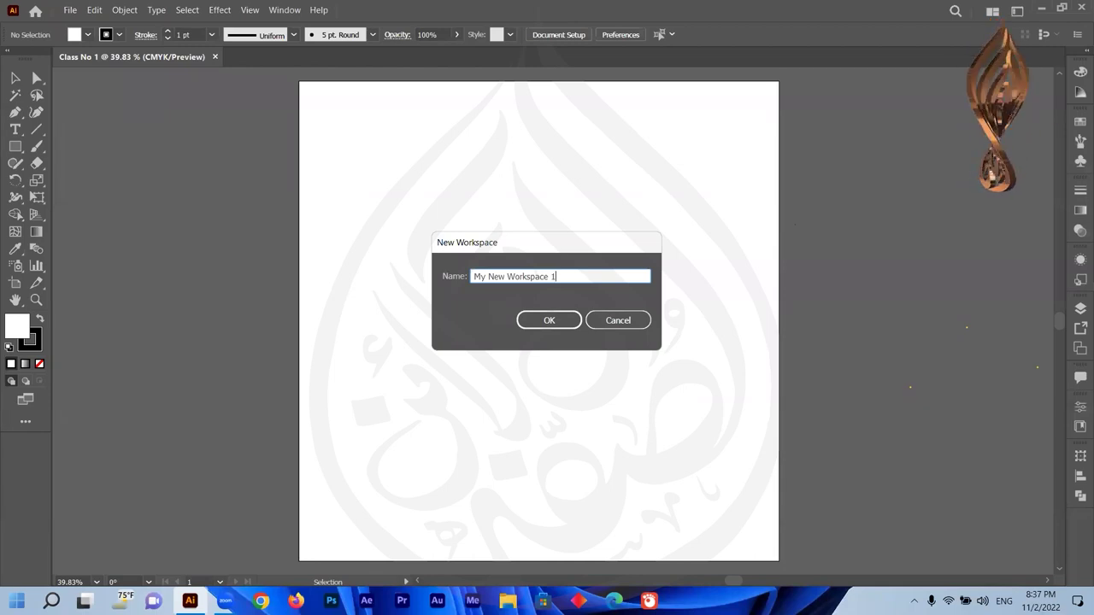
left_click(545, 324)
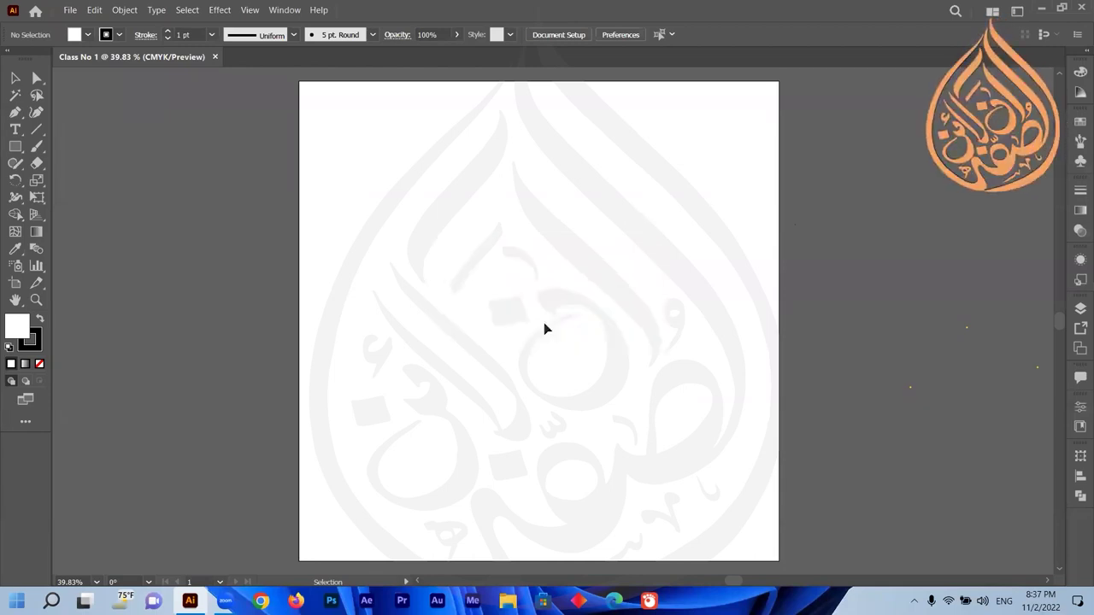
Step: Switch the workspace to Essentials Classic
left_click(1016, 14)
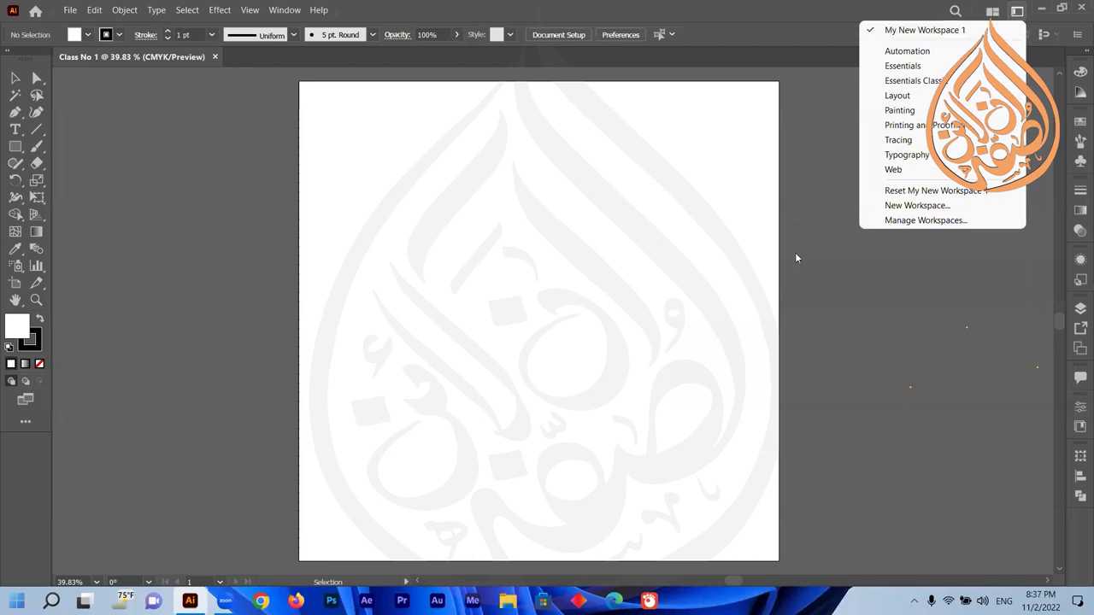
left_click(915, 82)
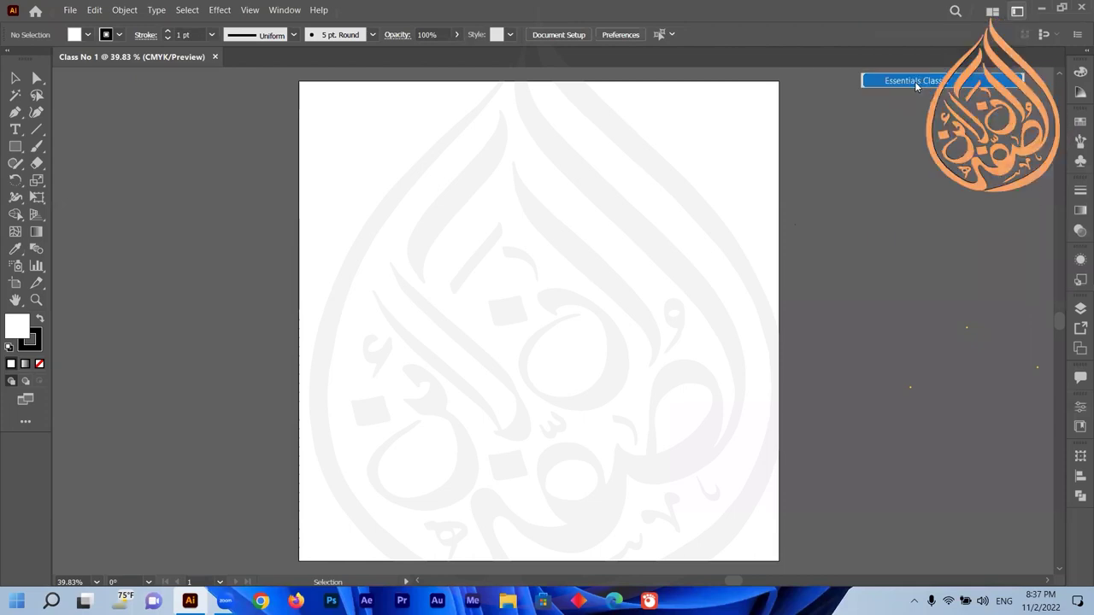
Step: Try to delete "My New Workspace 1" in the workspace manager and check the workspace list
left_click(1018, 13)
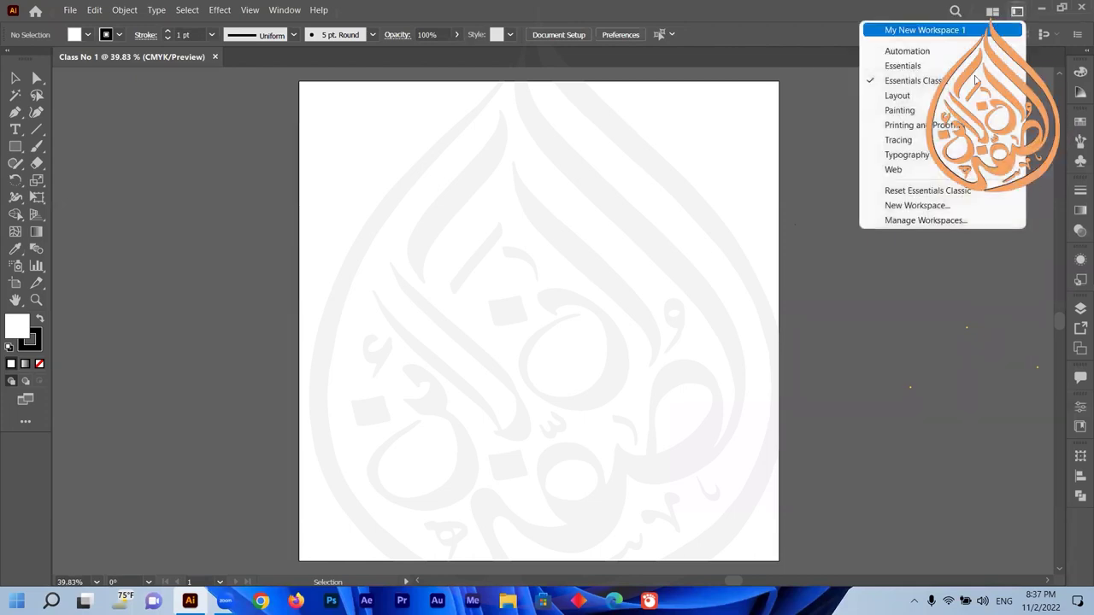
left_click(936, 224)
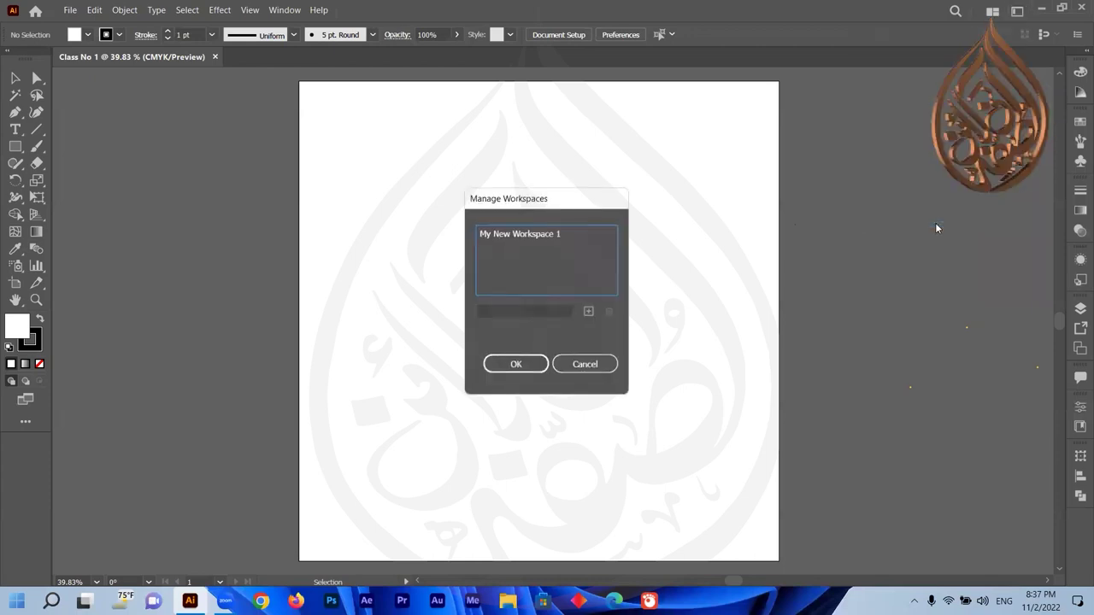
left_click(511, 236)
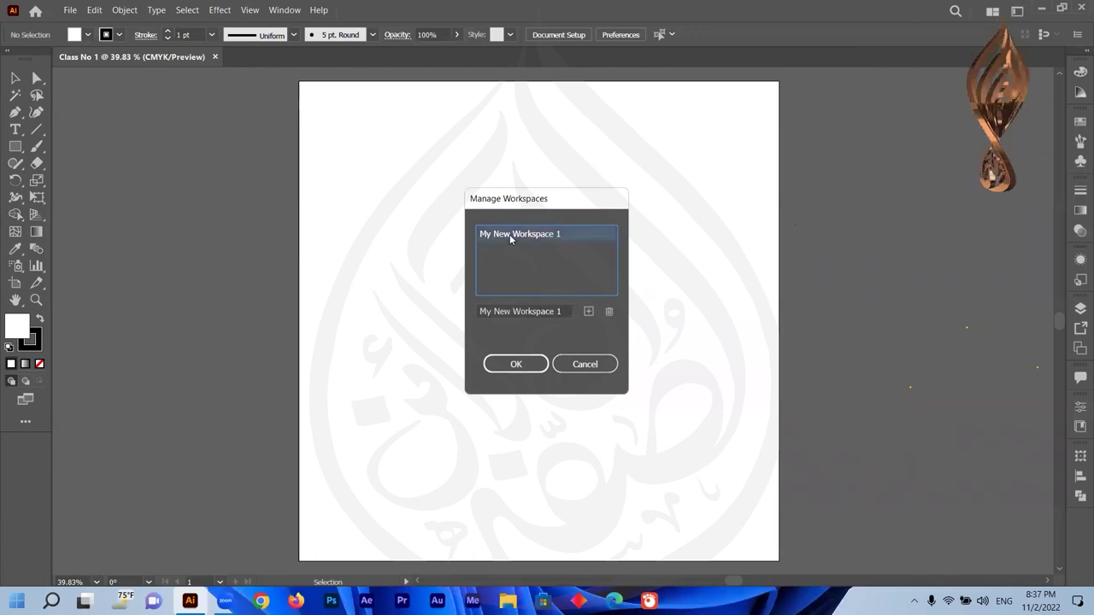
left_click(608, 313)
left_click(588, 369)
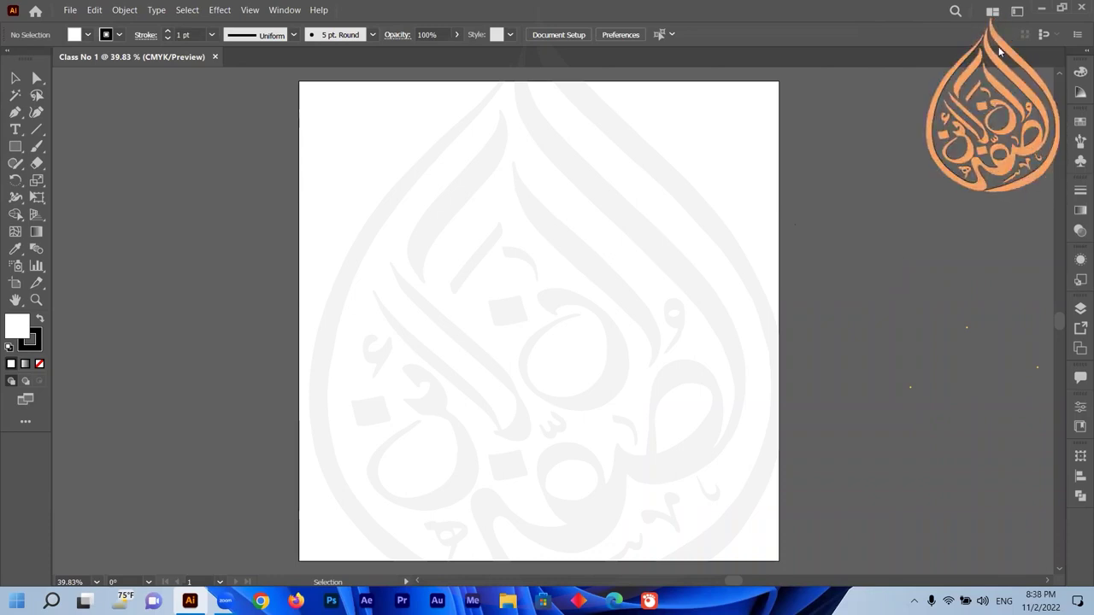
left_click(1017, 15)
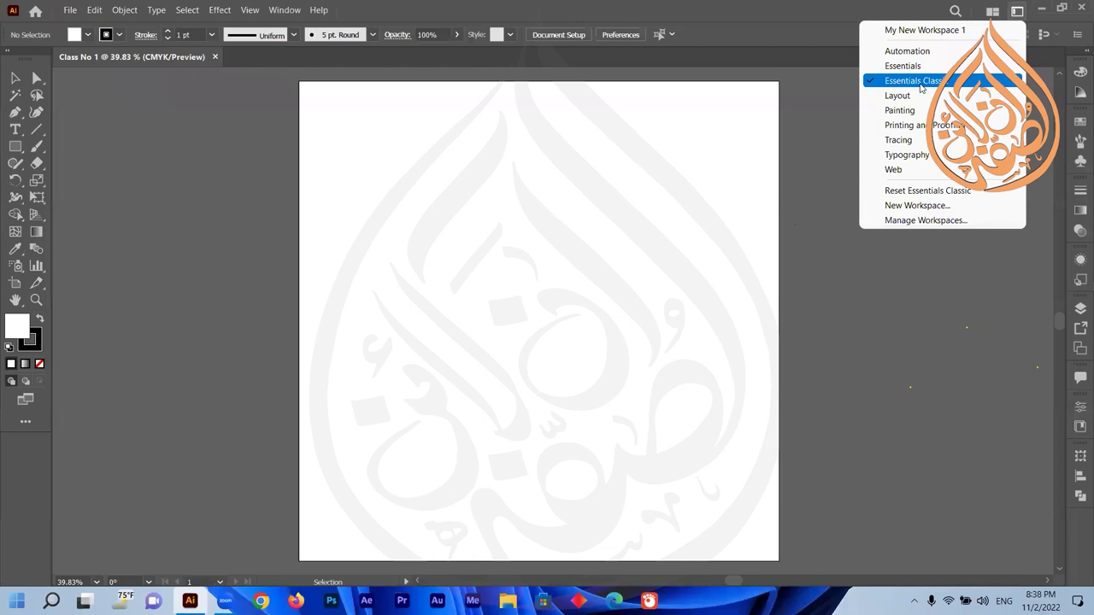
left_click(719, 171)
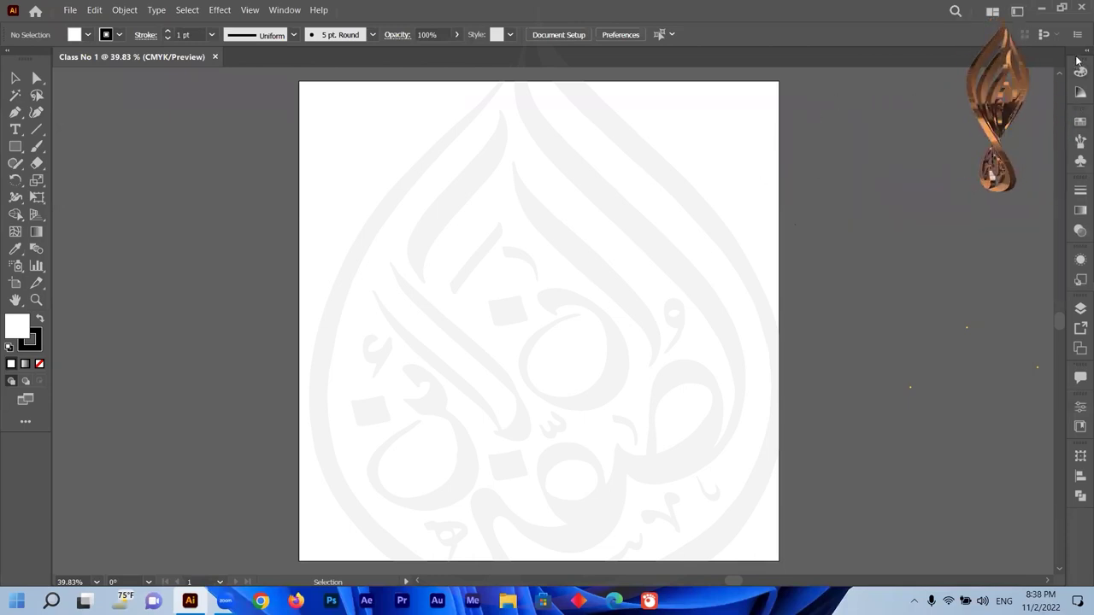
Step: Undock the two-column toolbar onto the canvas and close it
left_click_drag(100, 81, 337, 112)
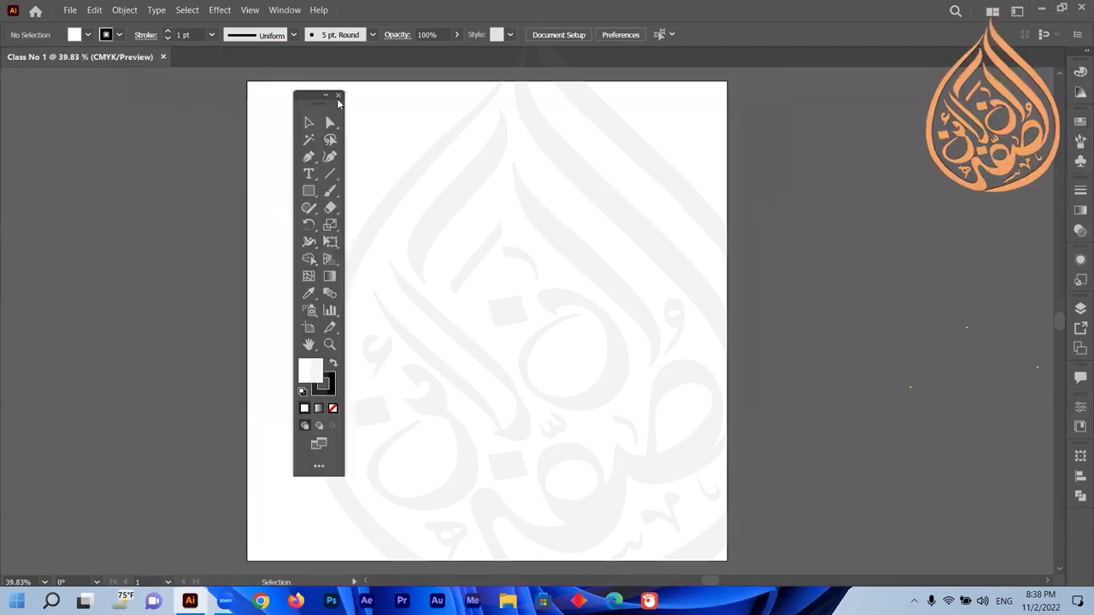
left_click(338, 98)
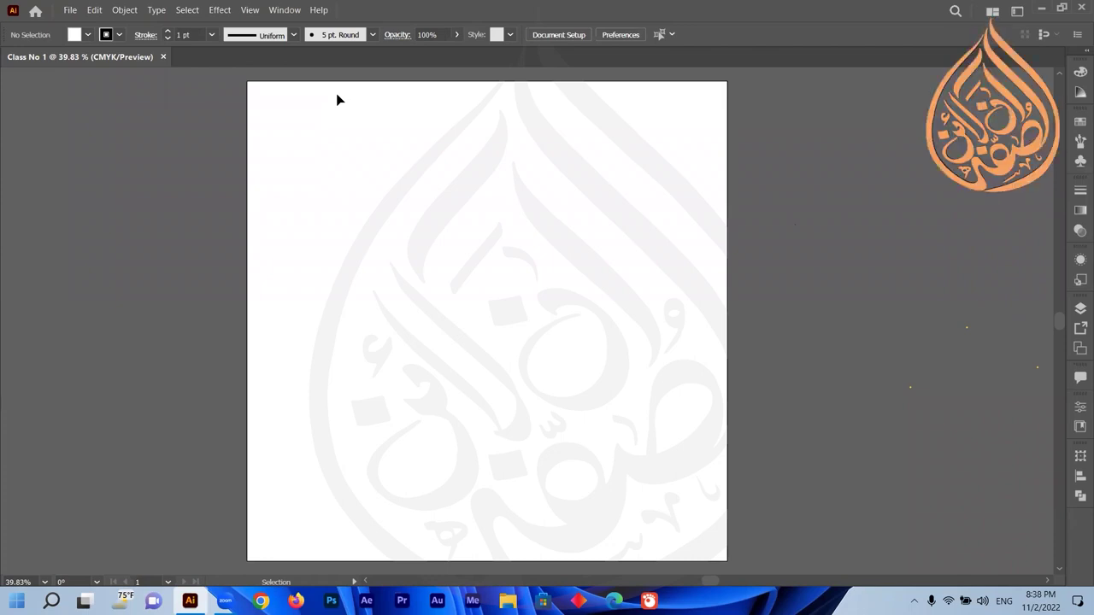
Step: Pull the Color, Stroke and Comments panel groups out of the dock and close them
left_click_drag(1081, 61, 871, 147)
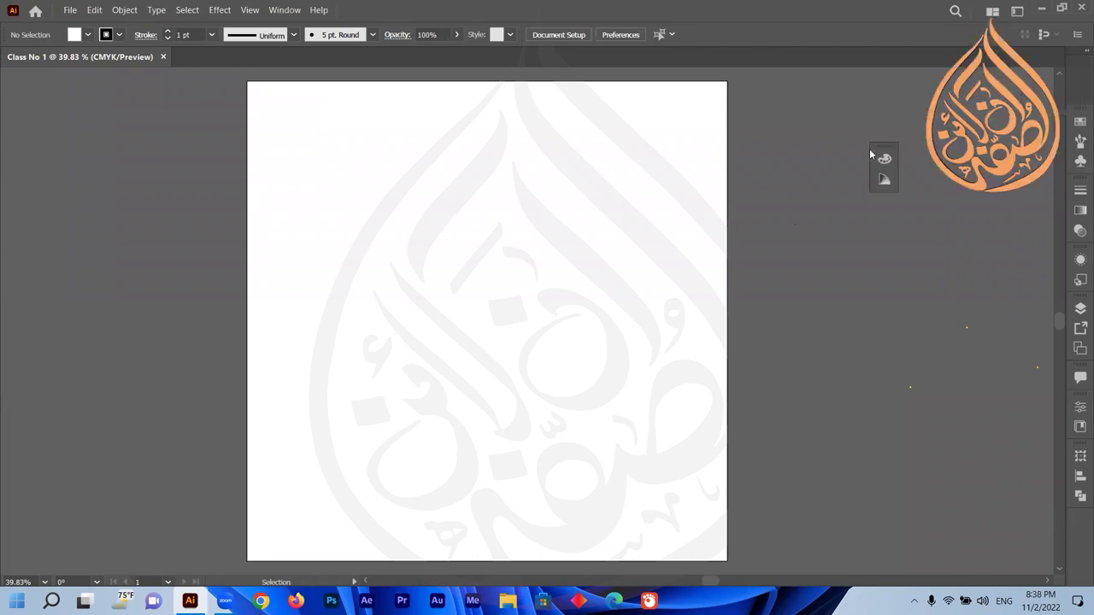
left_click(888, 141)
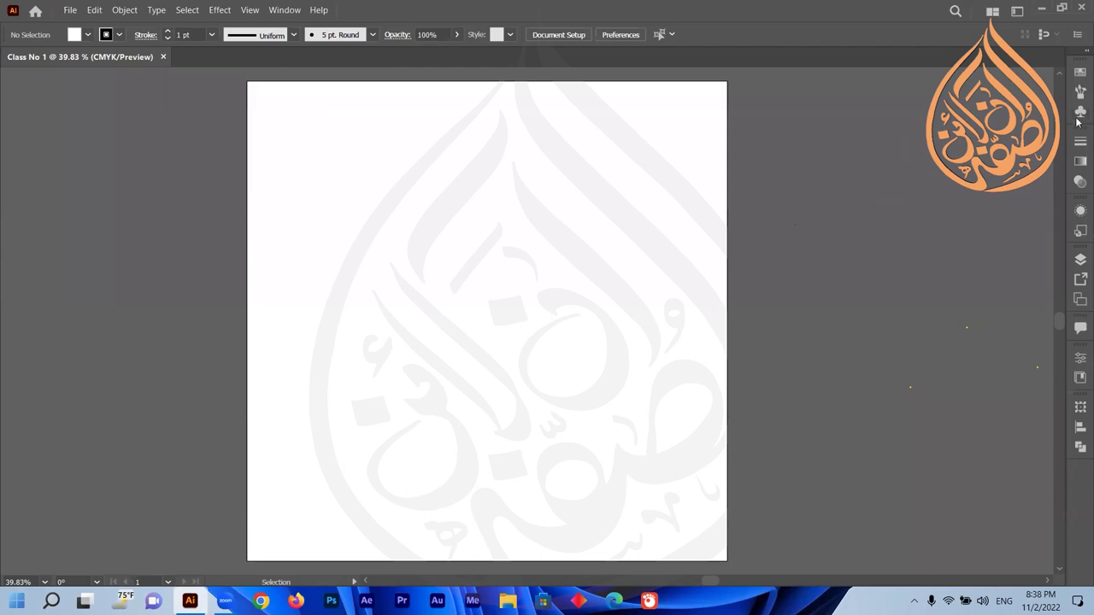
left_click_drag(1081, 134, 933, 183)
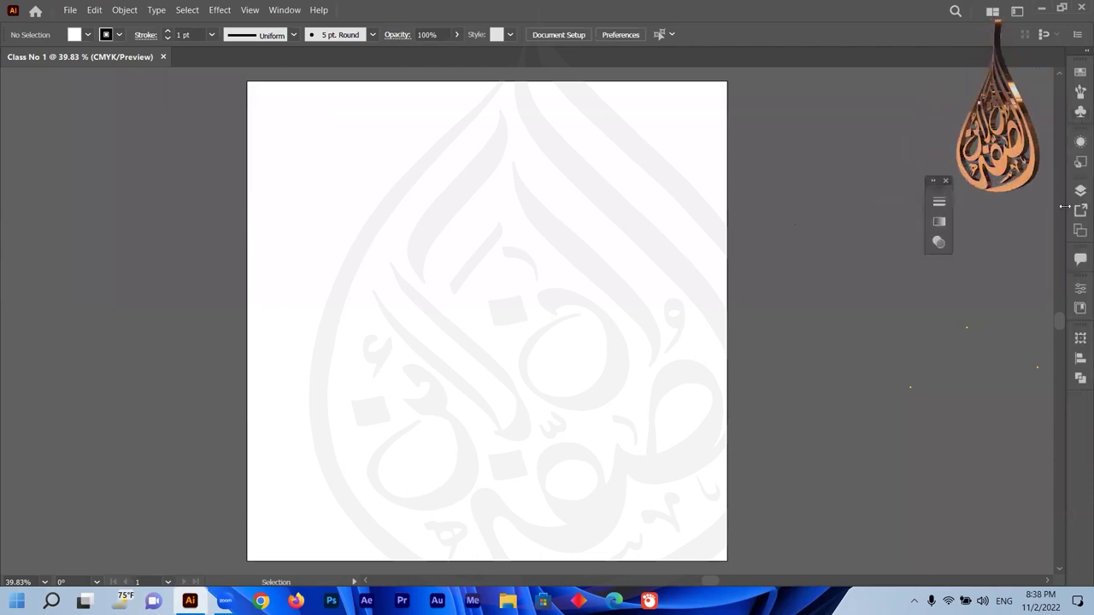
left_click(945, 180)
left_click_drag(1080, 258, 831, 249)
left_click(886, 253)
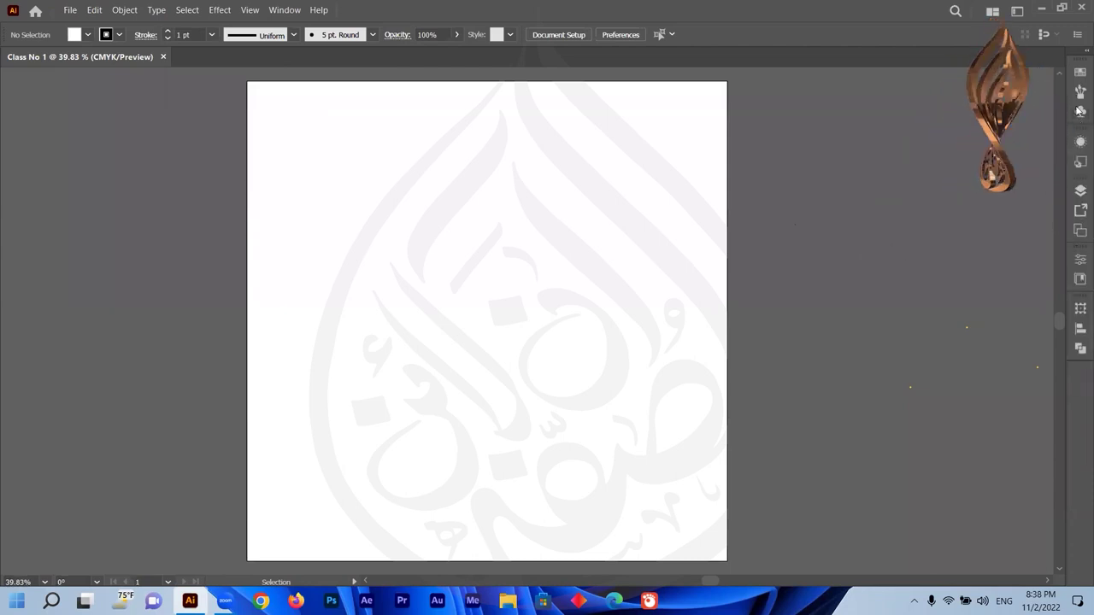
Step: Remove the Layers, Asset Export and Artboards panel group from the dock and return to Illustrator
left_click(1084, 52)
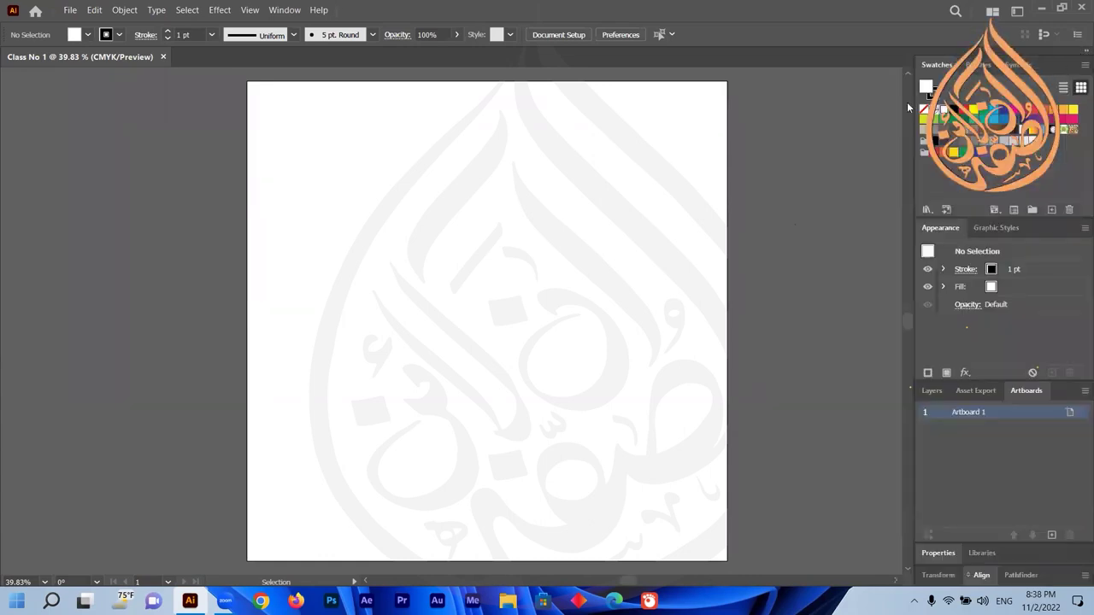
left_click(1082, 55)
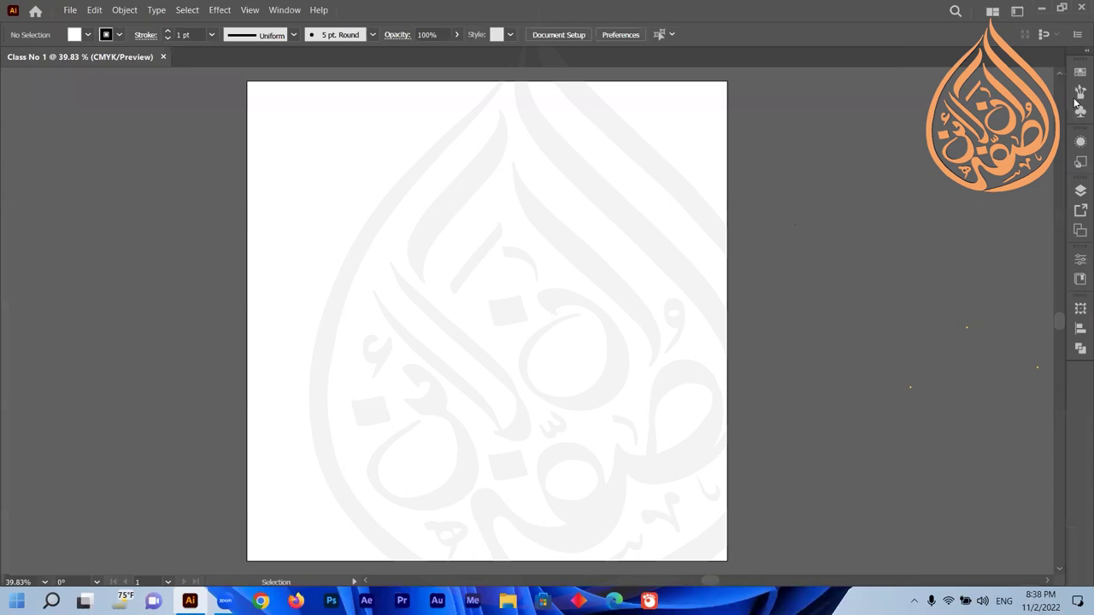
left_click_drag(1082, 193, 845, 197)
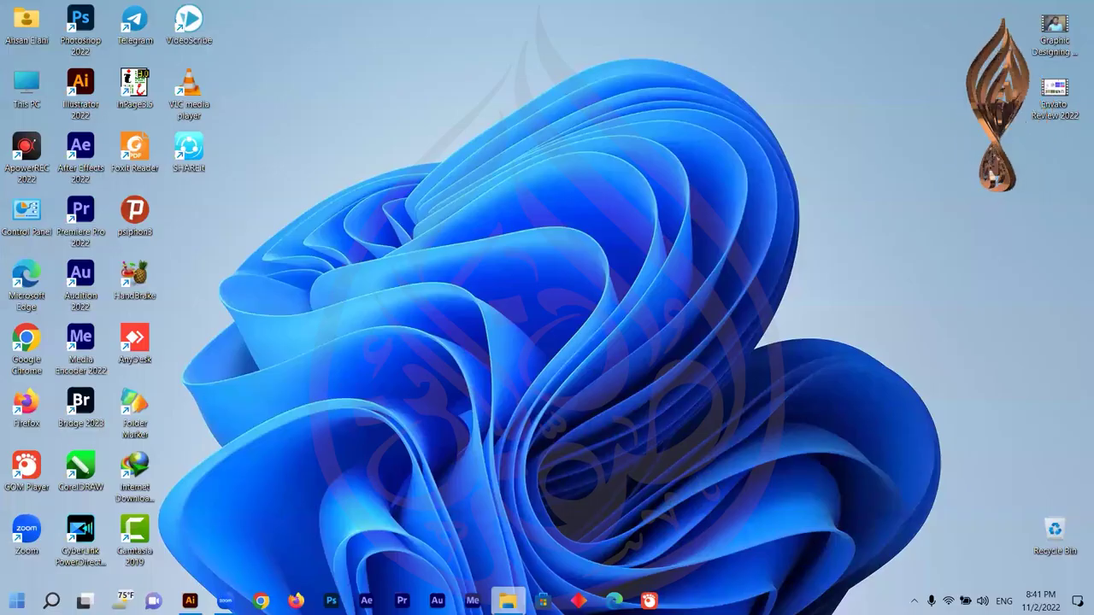
left_click(190, 601)
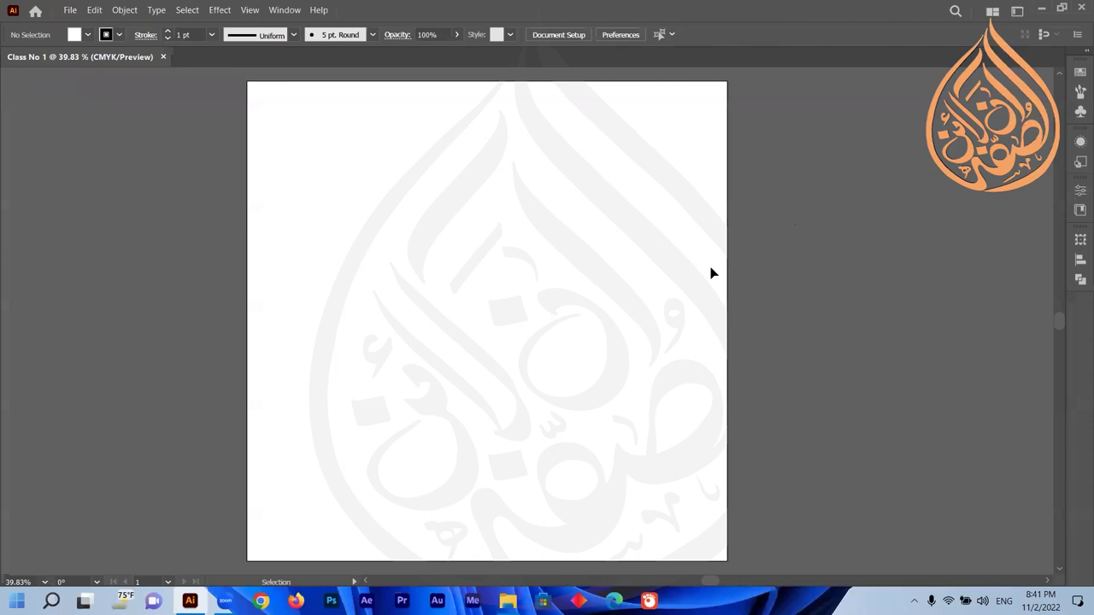
Step: Reset the Essentials Classic workspace and collapse the expanded Properties panel to icons
left_click(1017, 12)
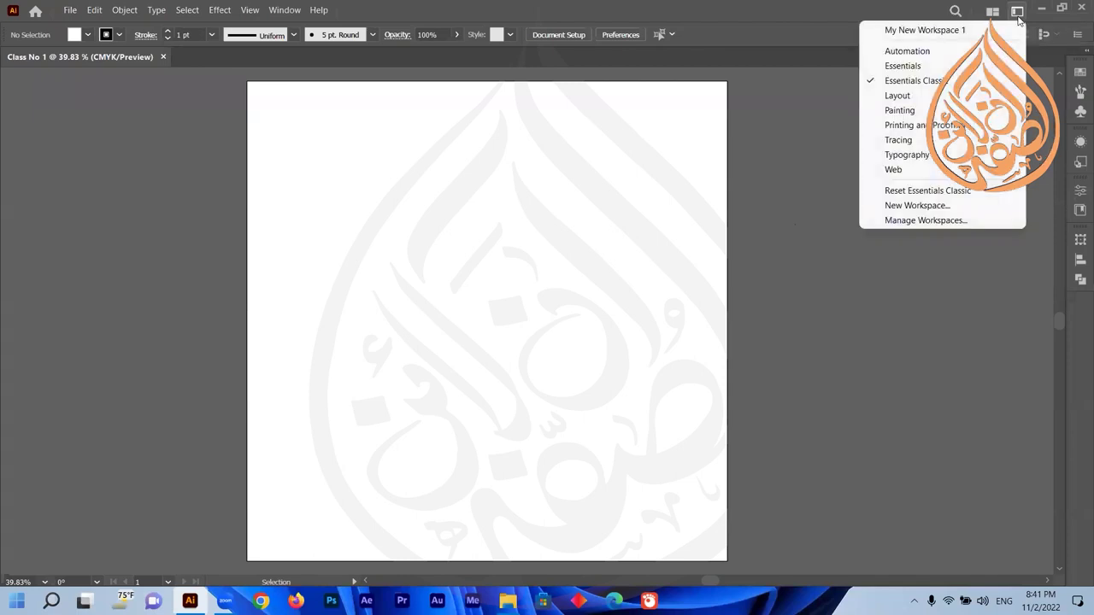
left_click(918, 191)
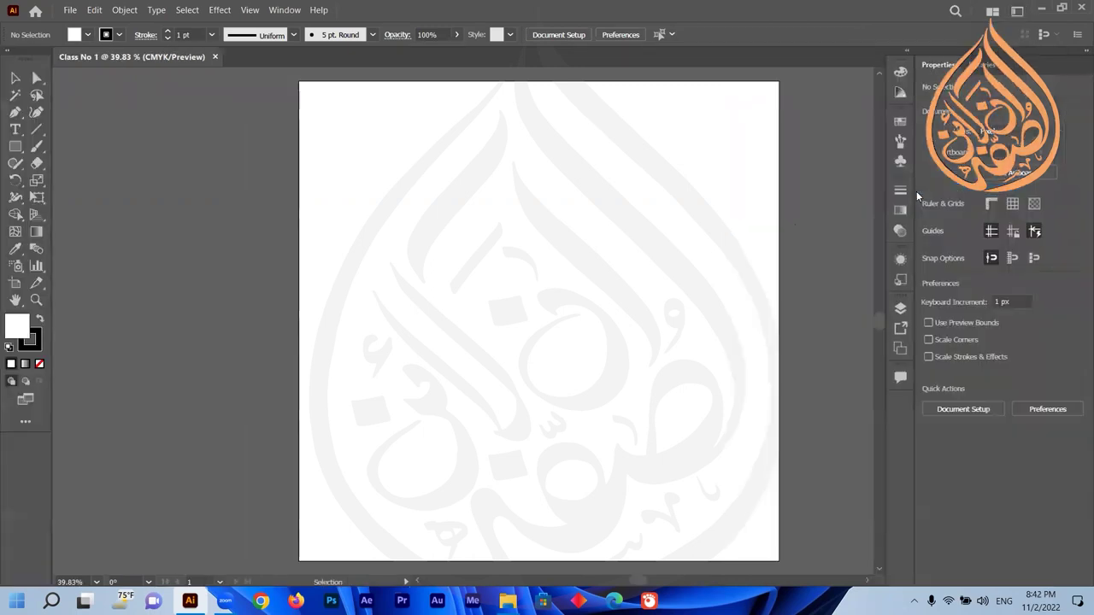
left_click(1080, 54)
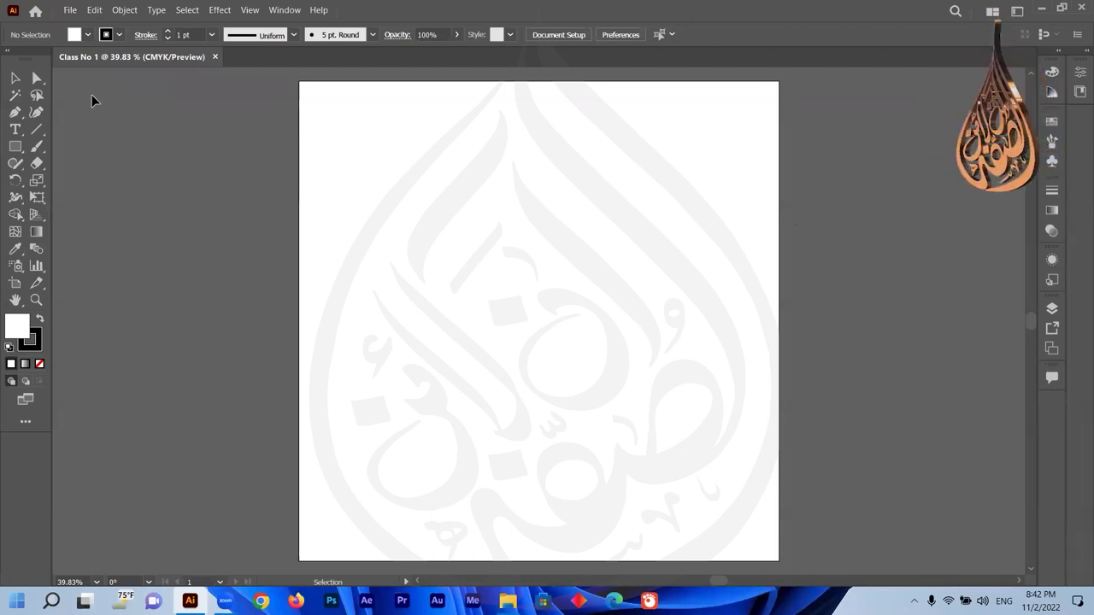
Step: Try the Medium Light, Light, Dark and Medium Dark brightness levels in the User Interface preferences and cancel the dialog
left_click(94, 11)
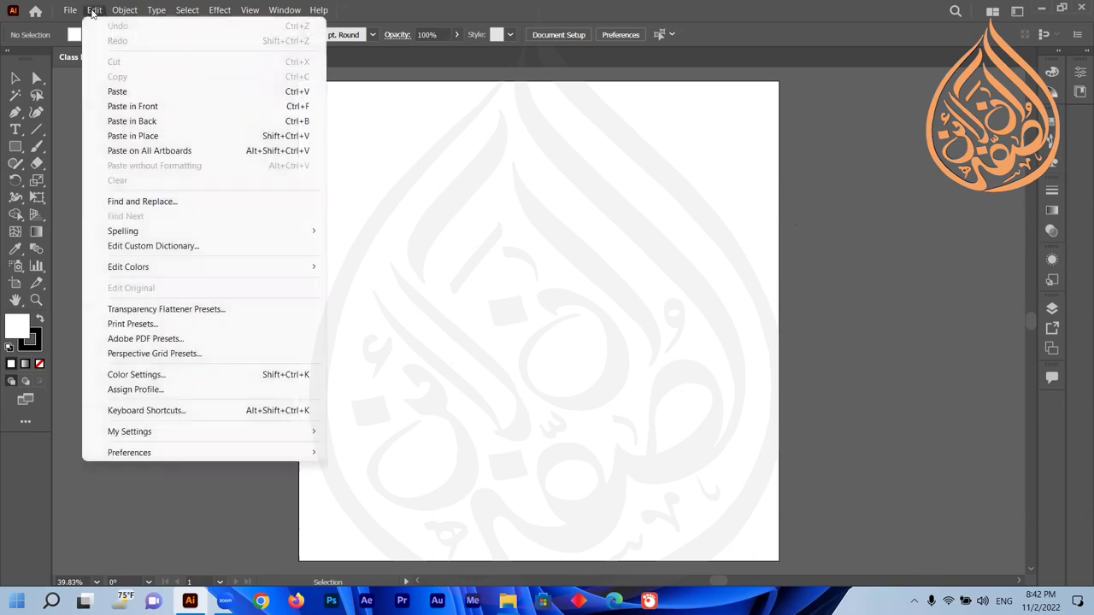
mouse_move(138, 453)
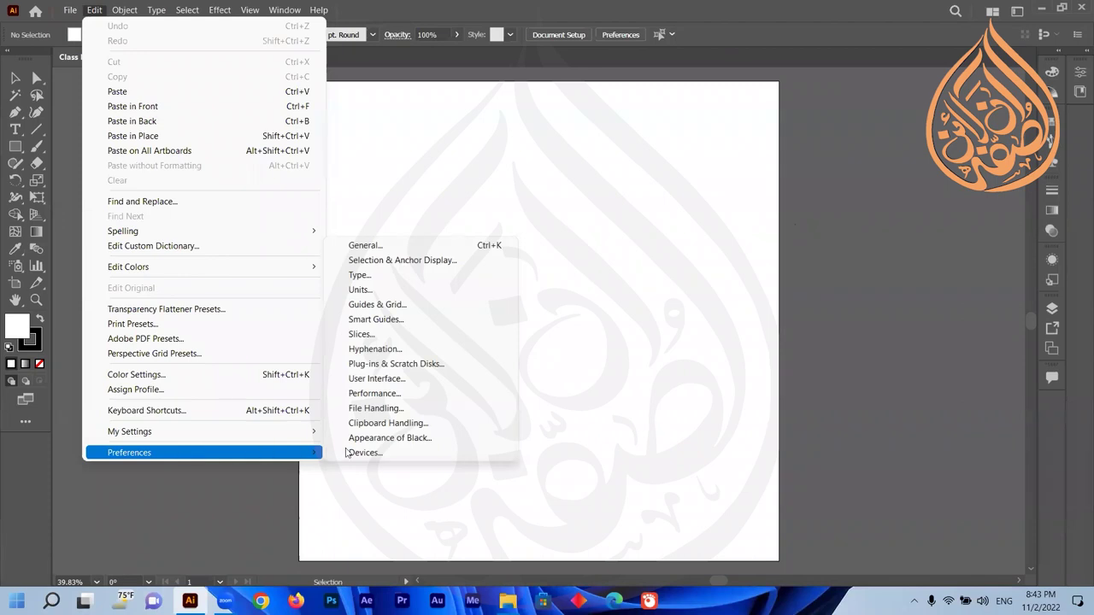
left_click(433, 383)
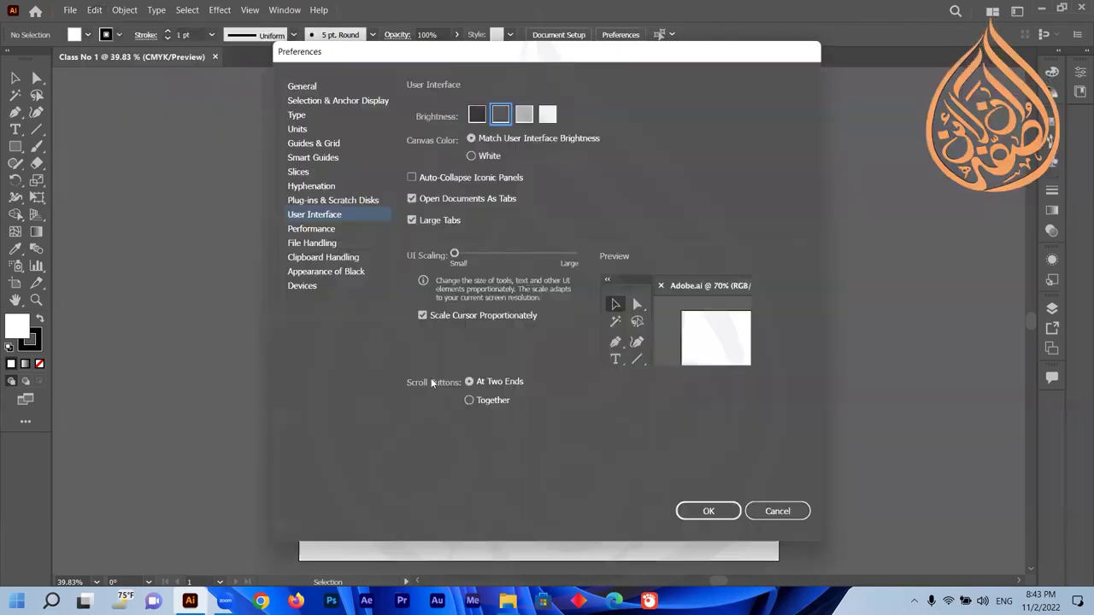
left_click(525, 117)
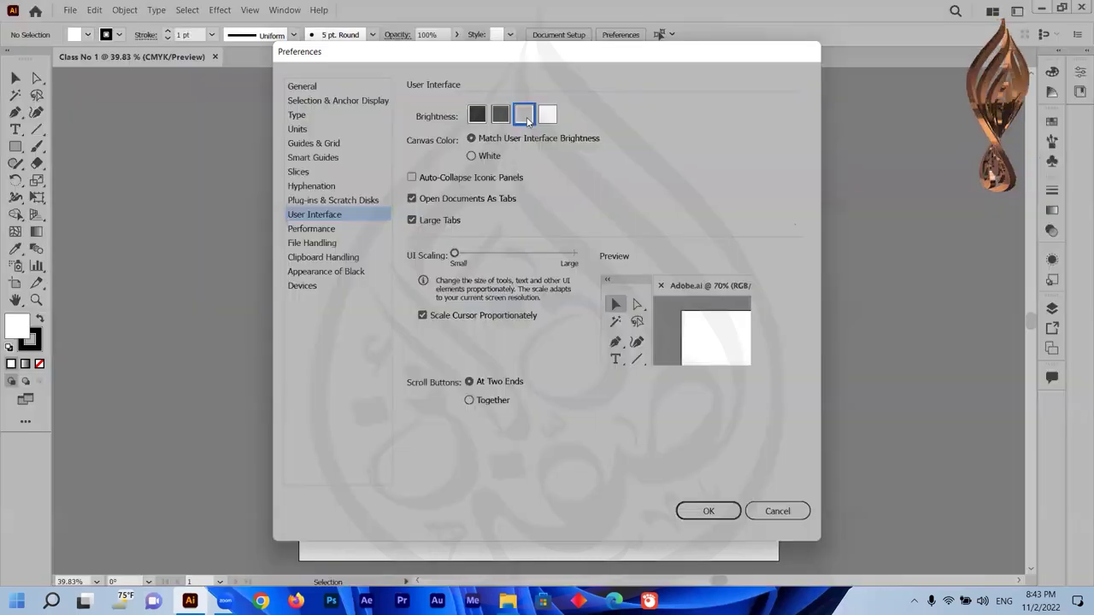
left_click(547, 115)
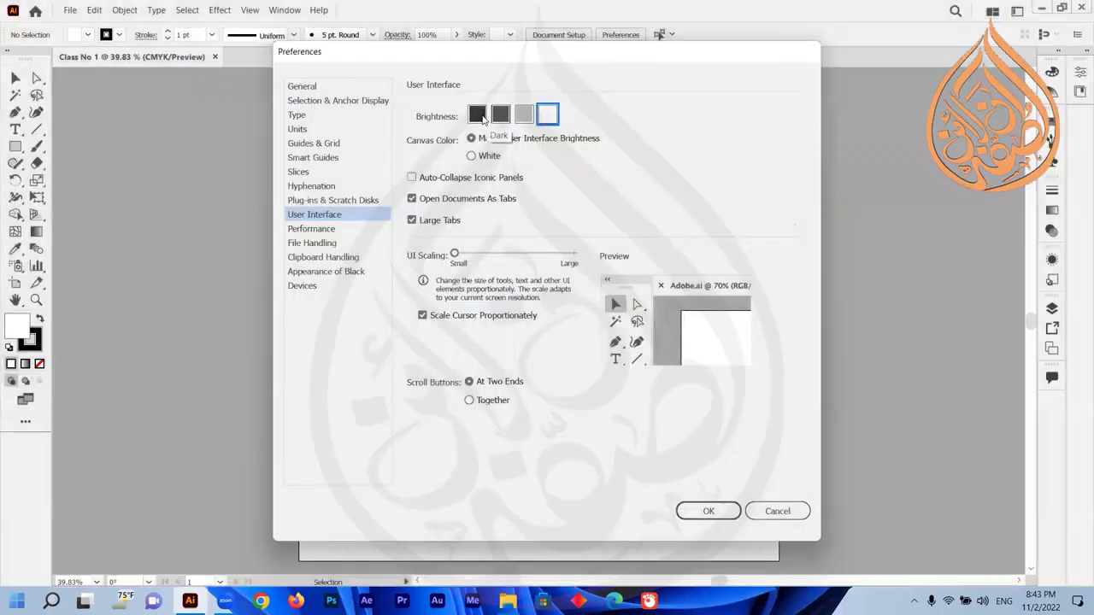
left_click(477, 115)
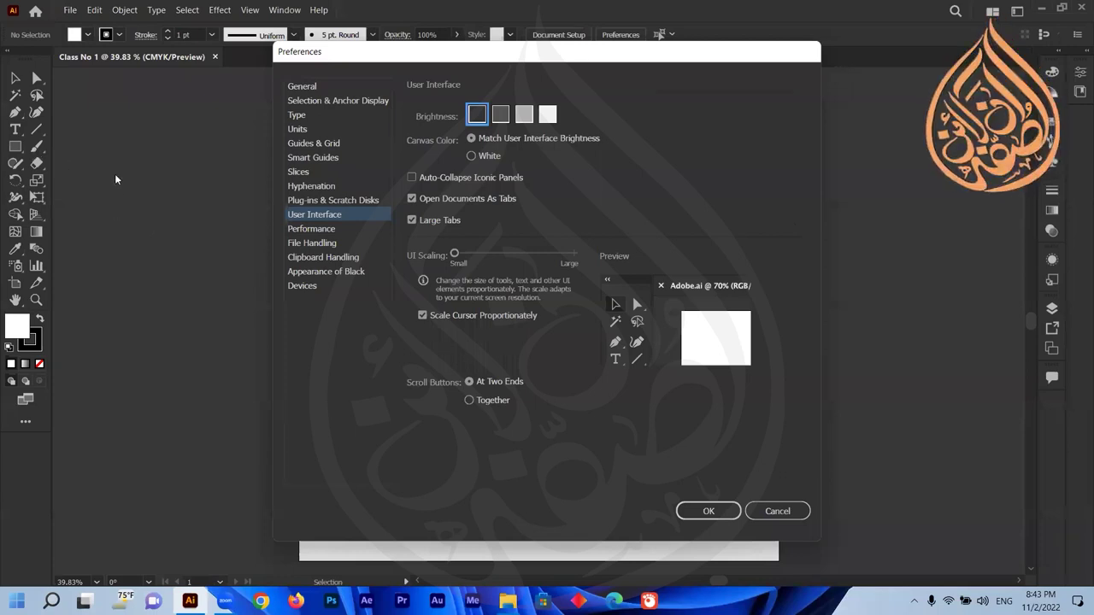
left_click(501, 115)
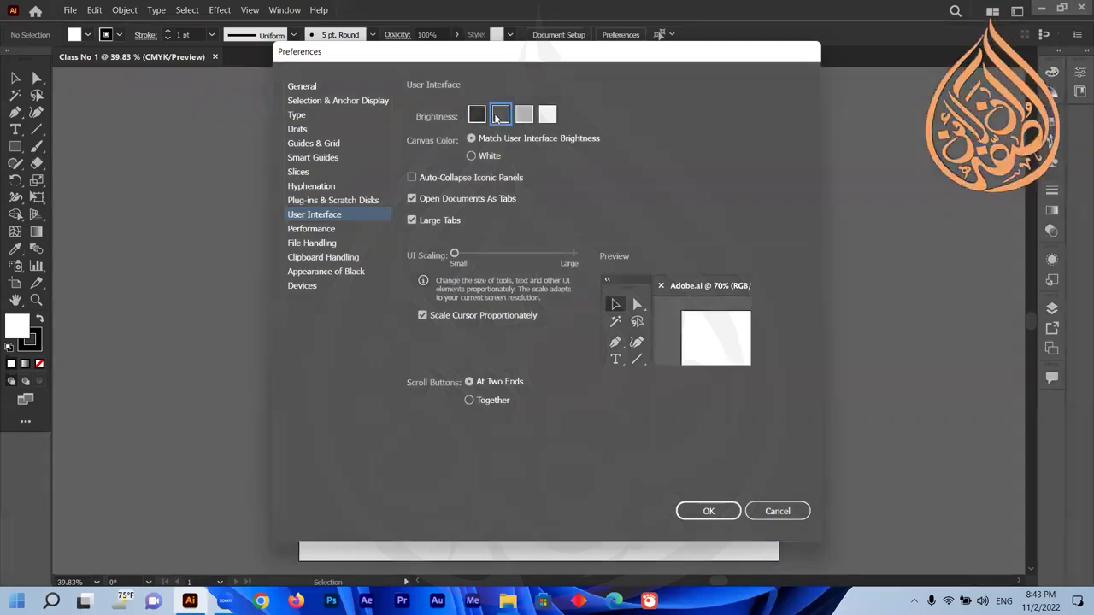
left_click(524, 116)
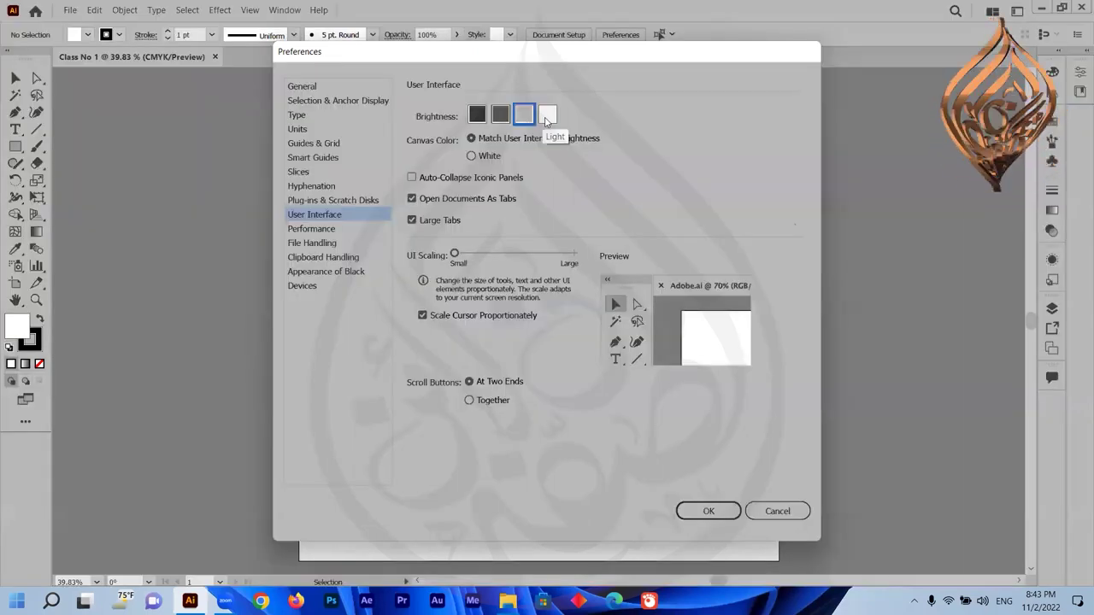
left_click(478, 116)
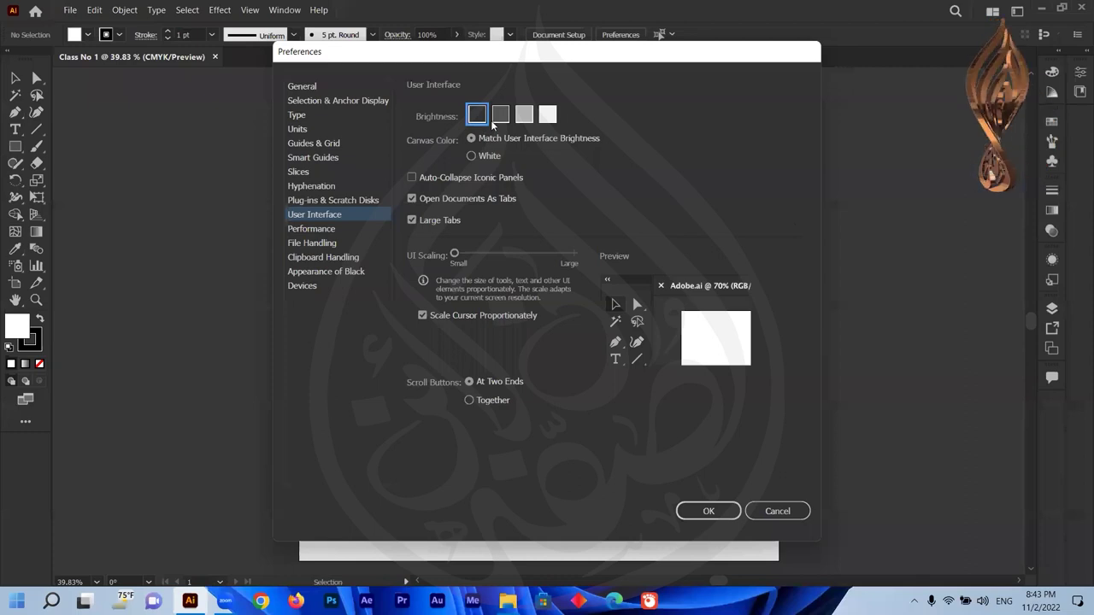
left_click(499, 117)
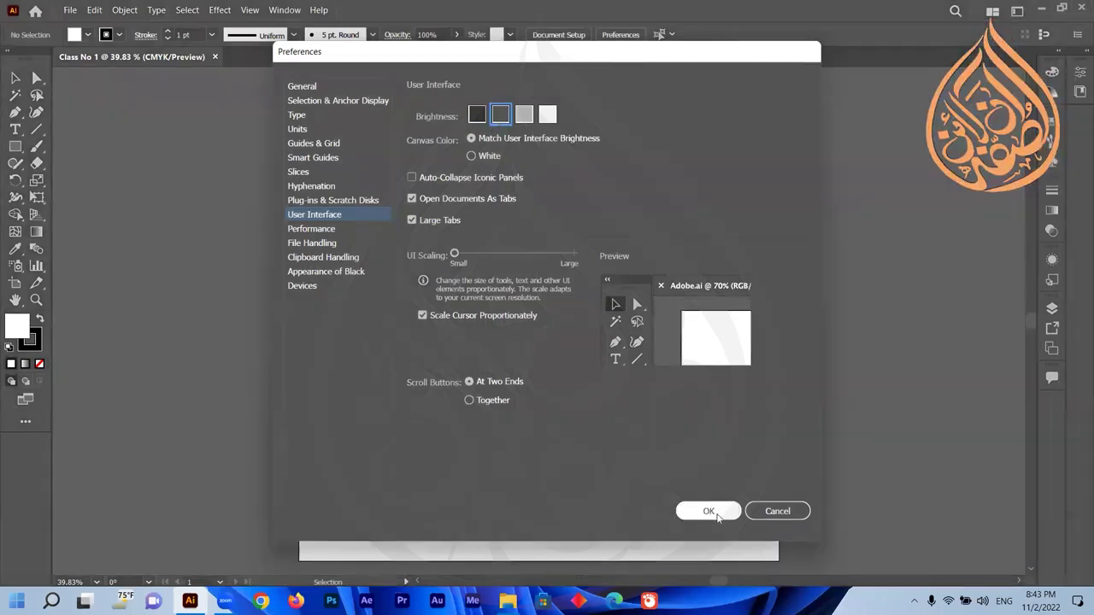
left_click(782, 514)
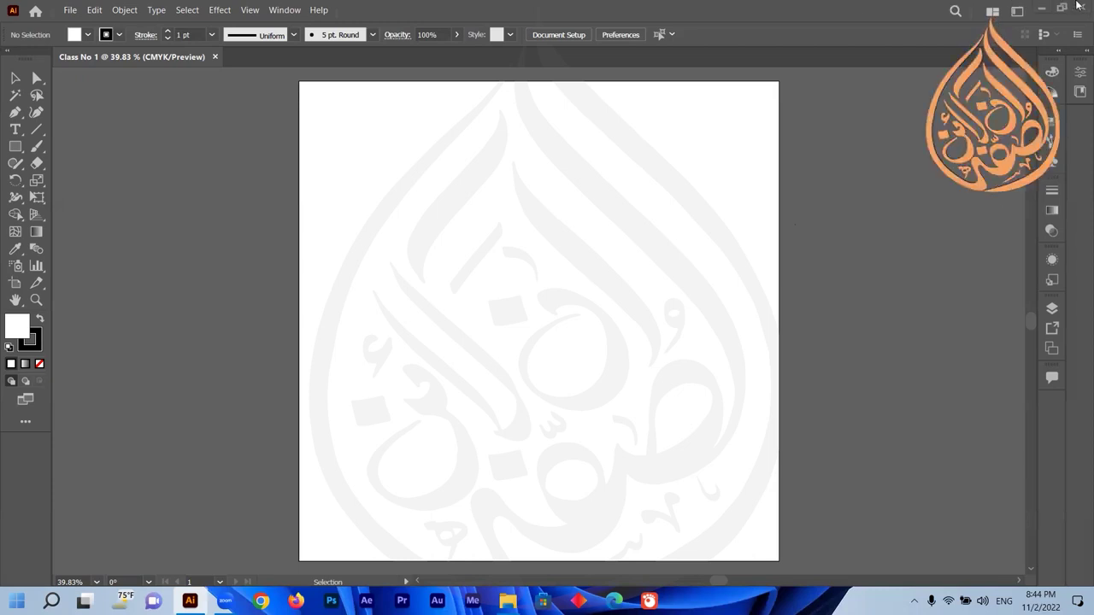
Step: Create a 1080 x 1080 px document with two artboards from the Home screen and close it again
left_click(35, 12)
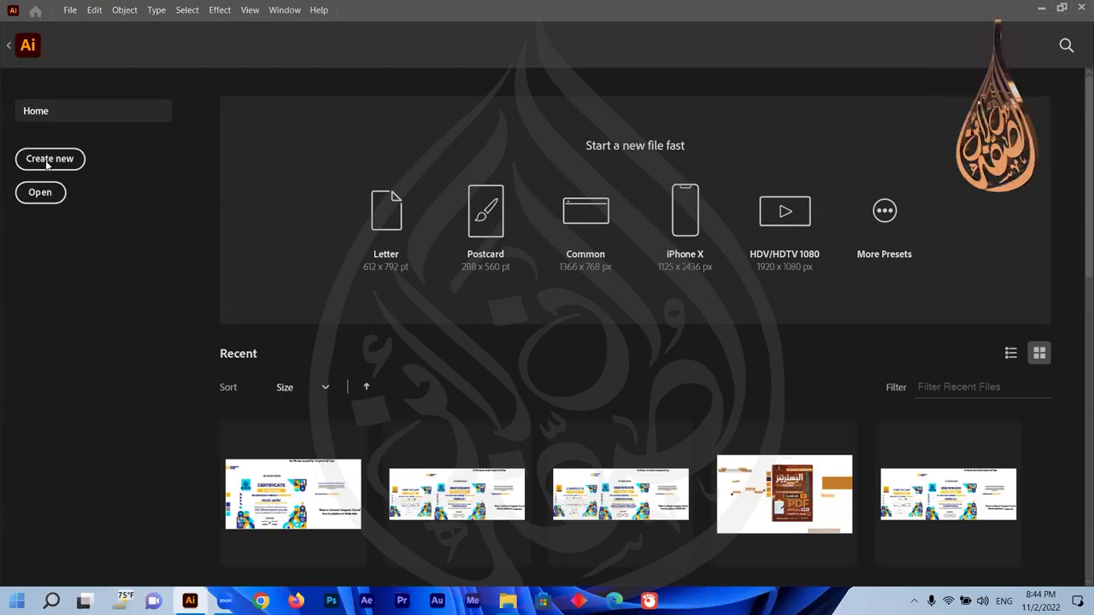
key("ctrl+n")
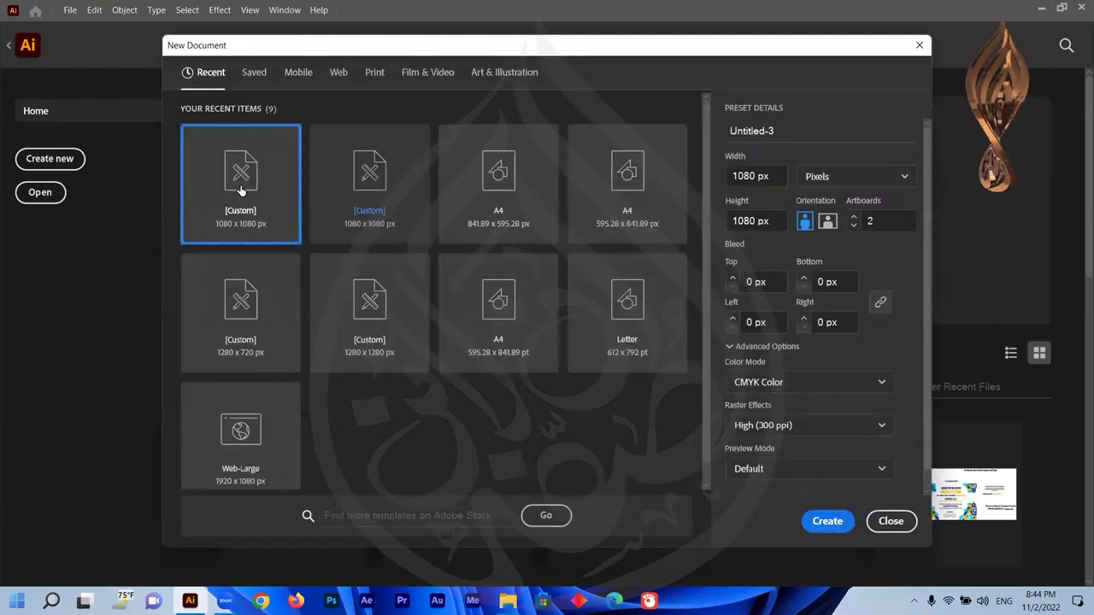
key("Return")
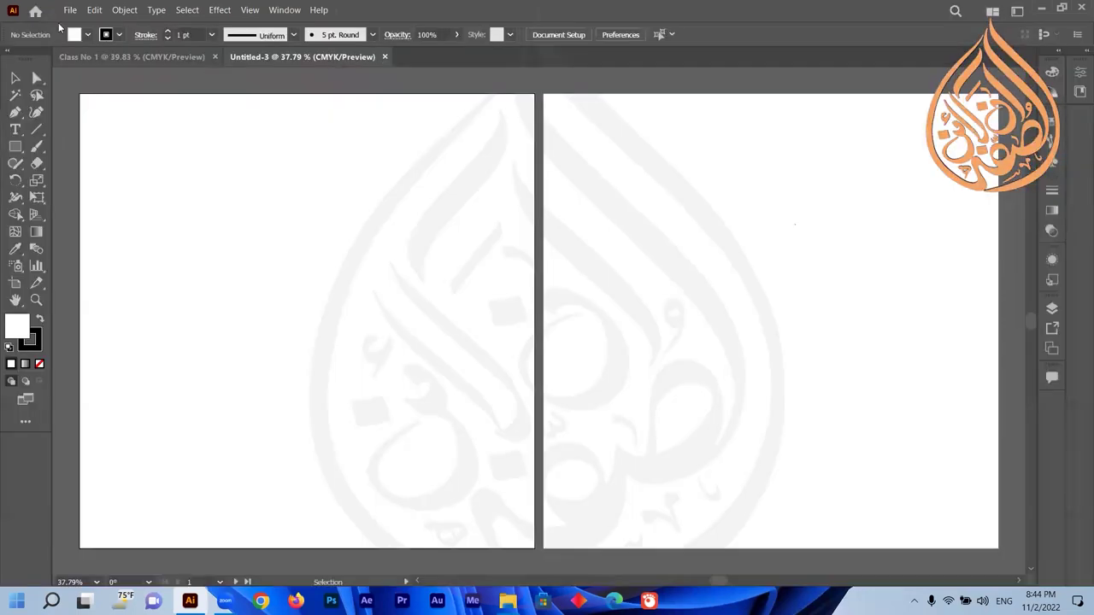
key("ctrl+w")
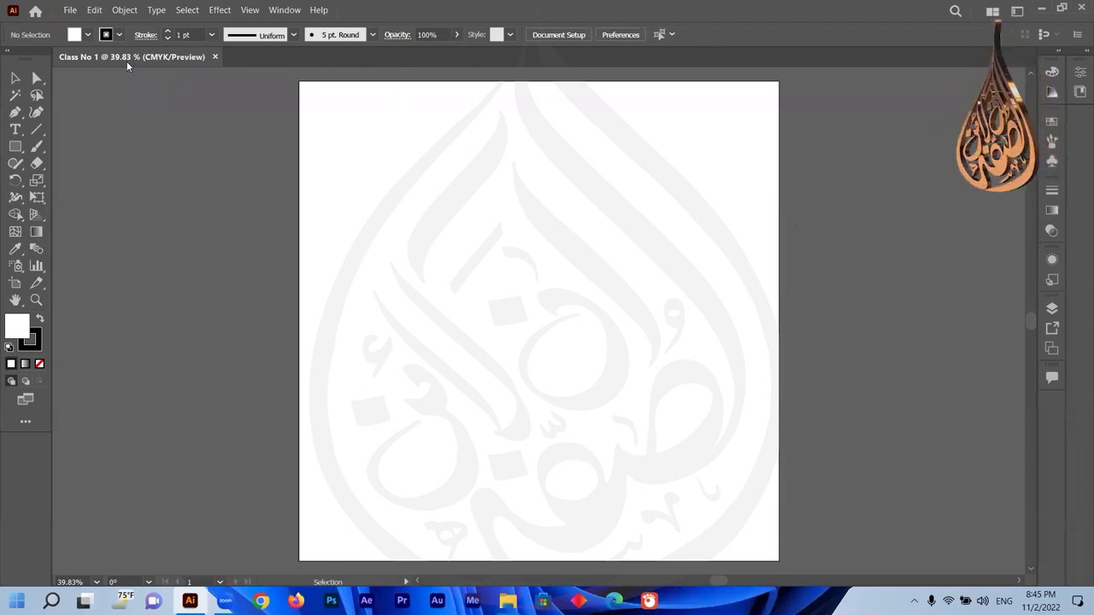
Step: Create two more documents from the 1080 x 1080 px custom preset with one artboard each
key("a")
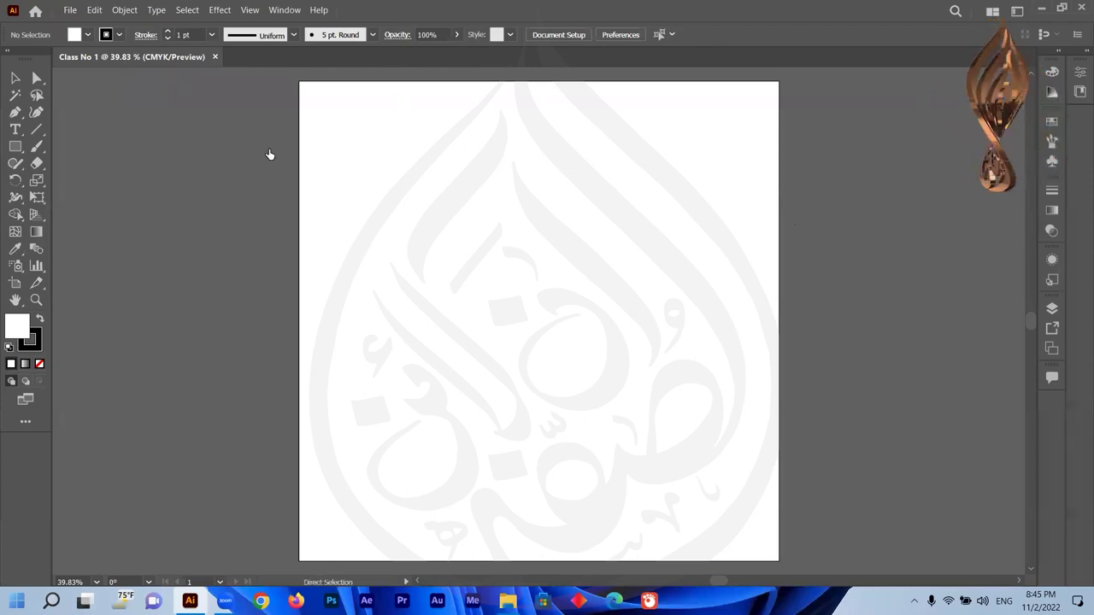
key("ctrl+n")
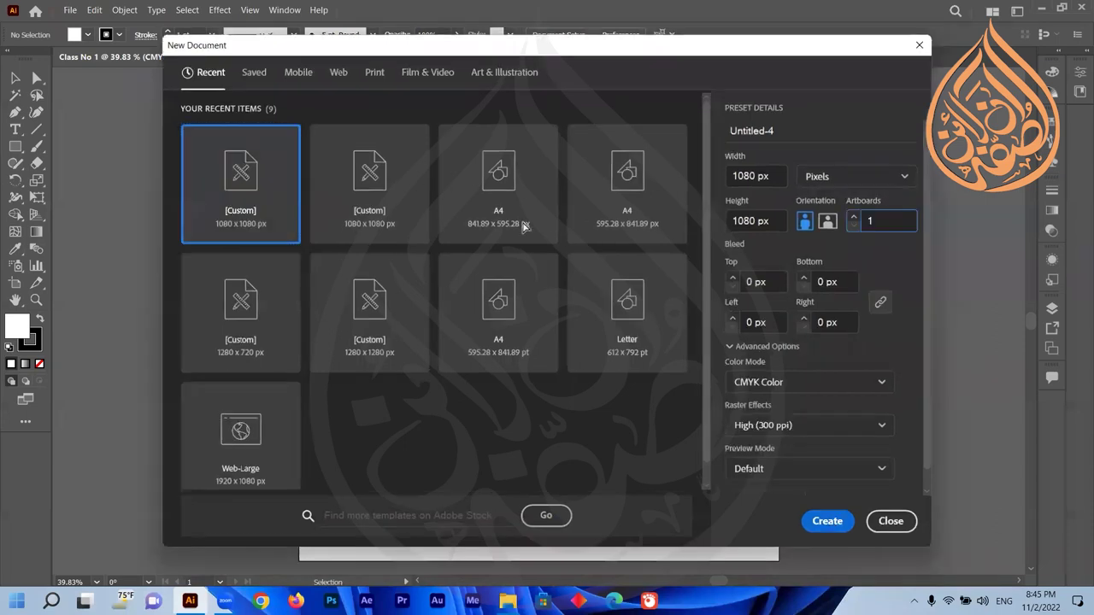
double_click(243, 198)
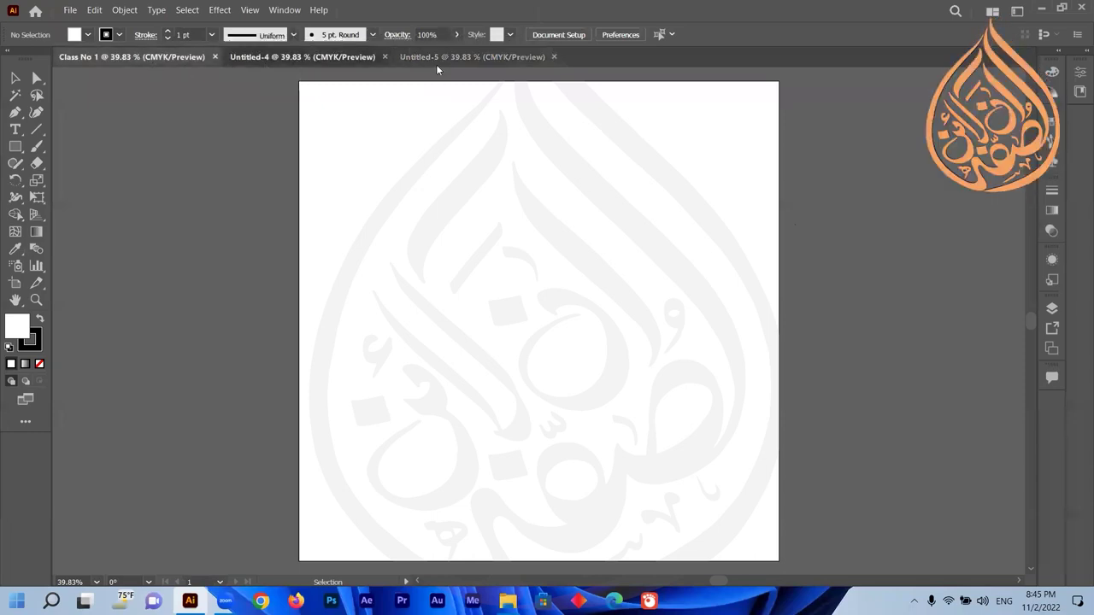
Step: Switch through the open documents Class No 1, Untitled-4 and Untitled-5 in turn
left_click(116, 56)
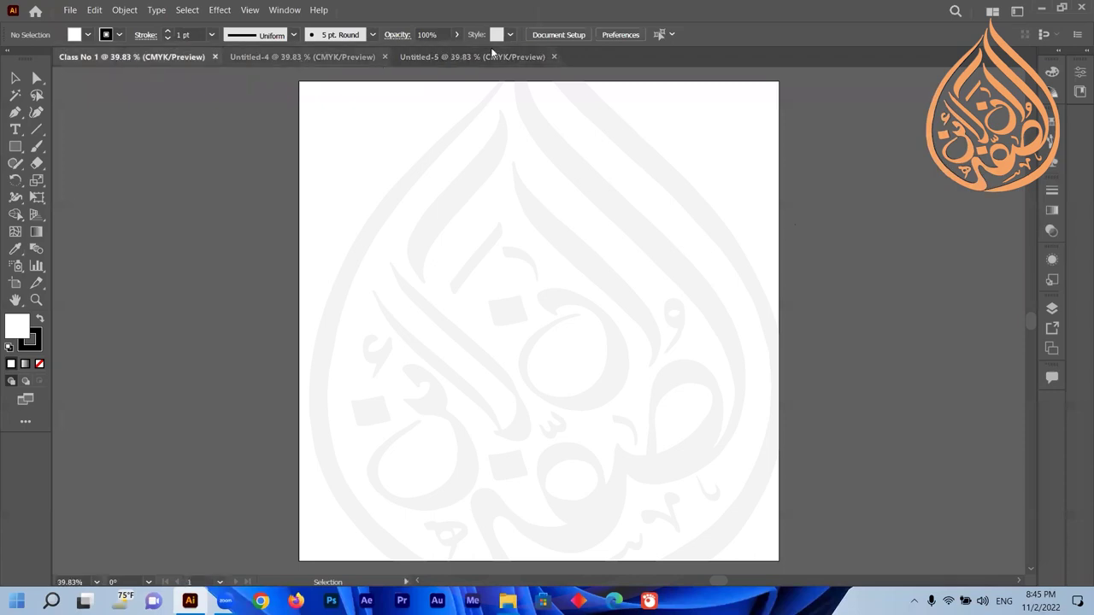
left_click(295, 57)
left_click(428, 56)
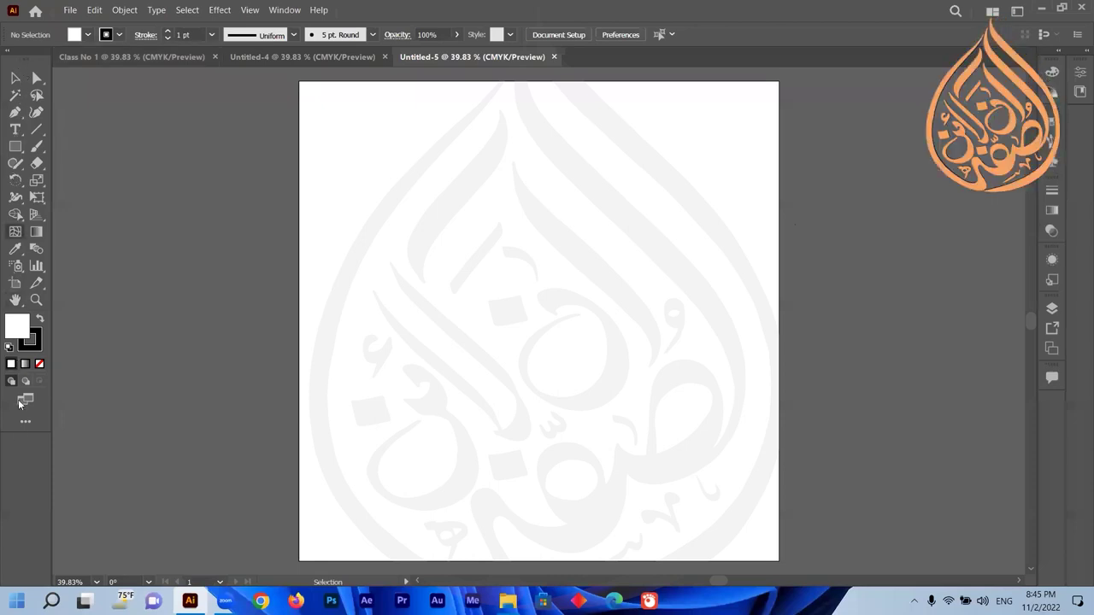
key("t")
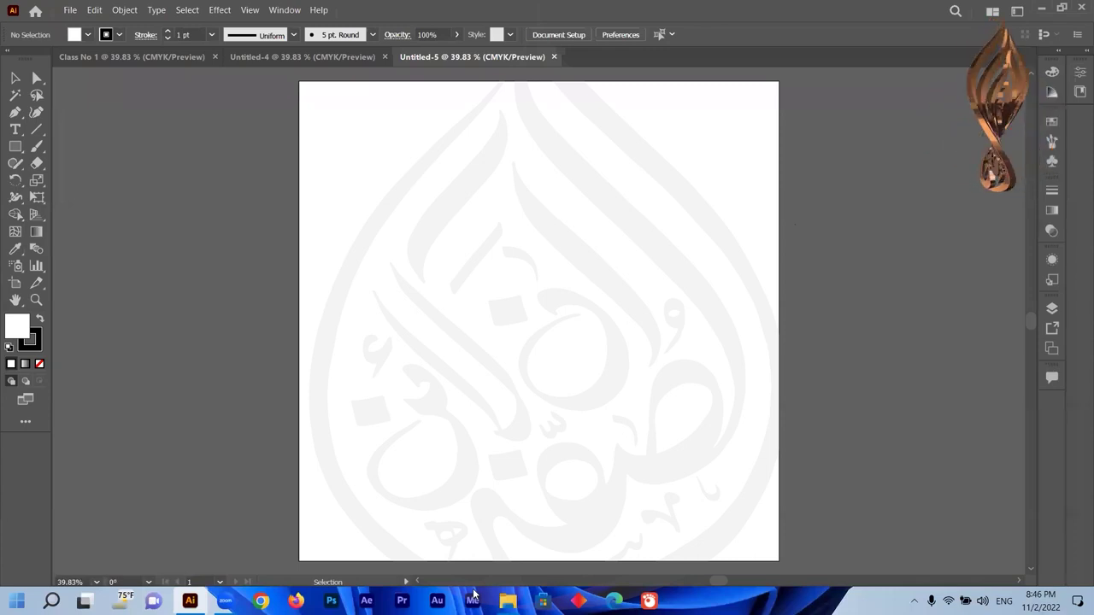
Step: Examine how the Untitled-5 canvas moves vertically and horizontally with the scroll bars
left_click_drag(1030, 323, 1033, 312)
scroll(1032, 311, "down", 3)
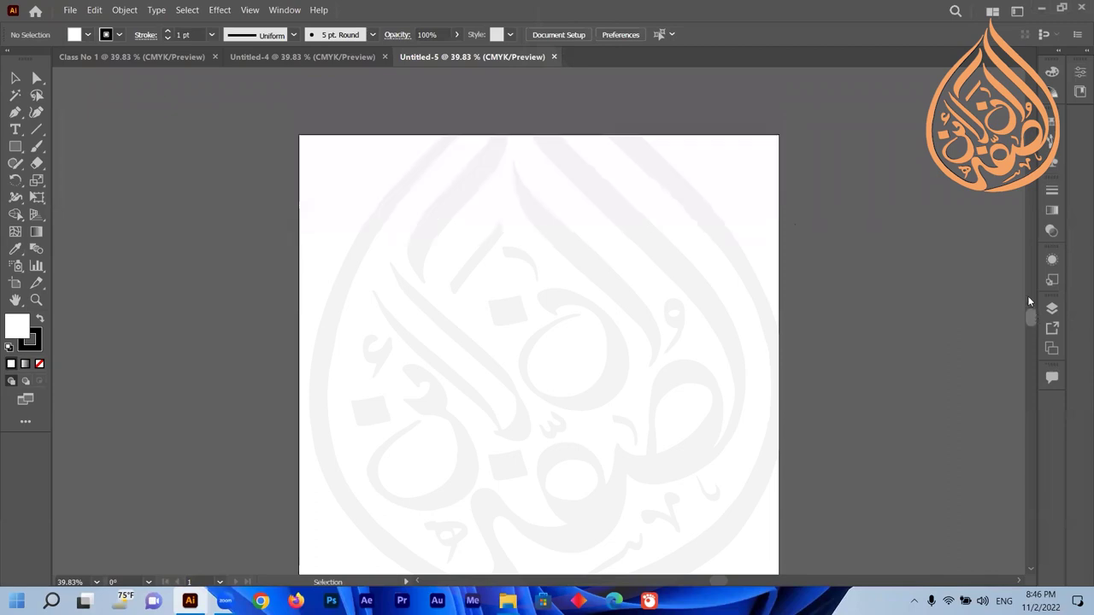
scroll(1033, 316, "down", 1)
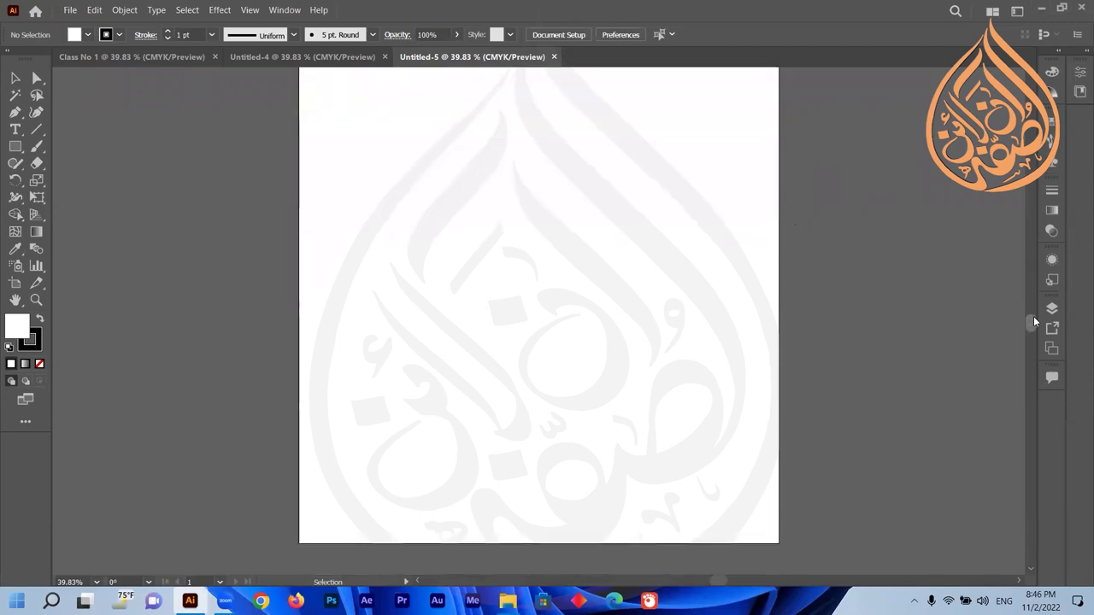
scroll(1034, 308, "up", 4)
scroll(1033, 315, "down", 3)
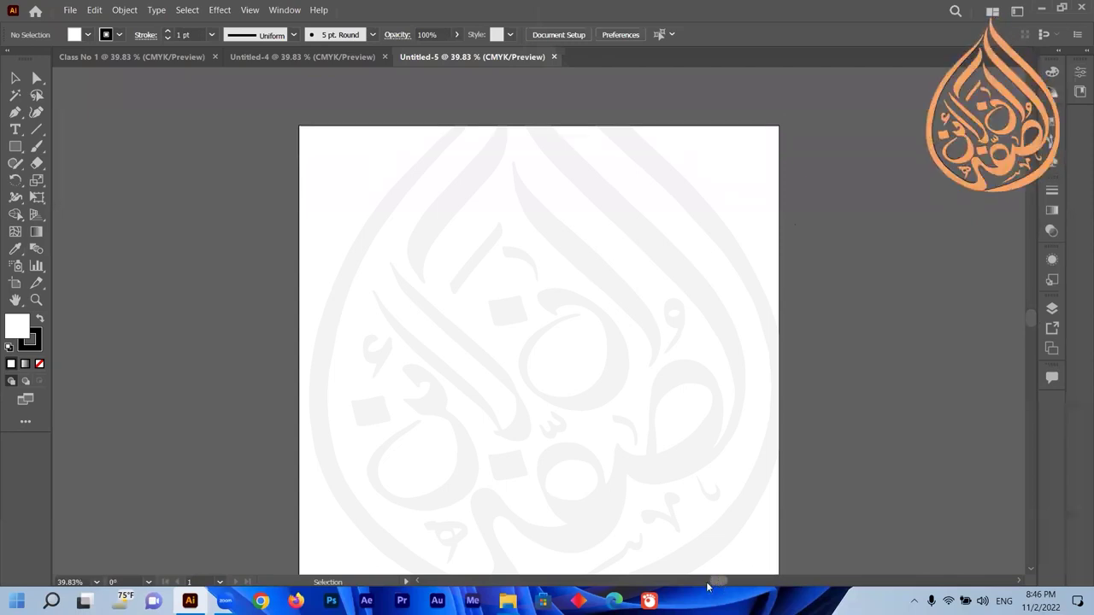
scroll(720, 586, "right", 1)
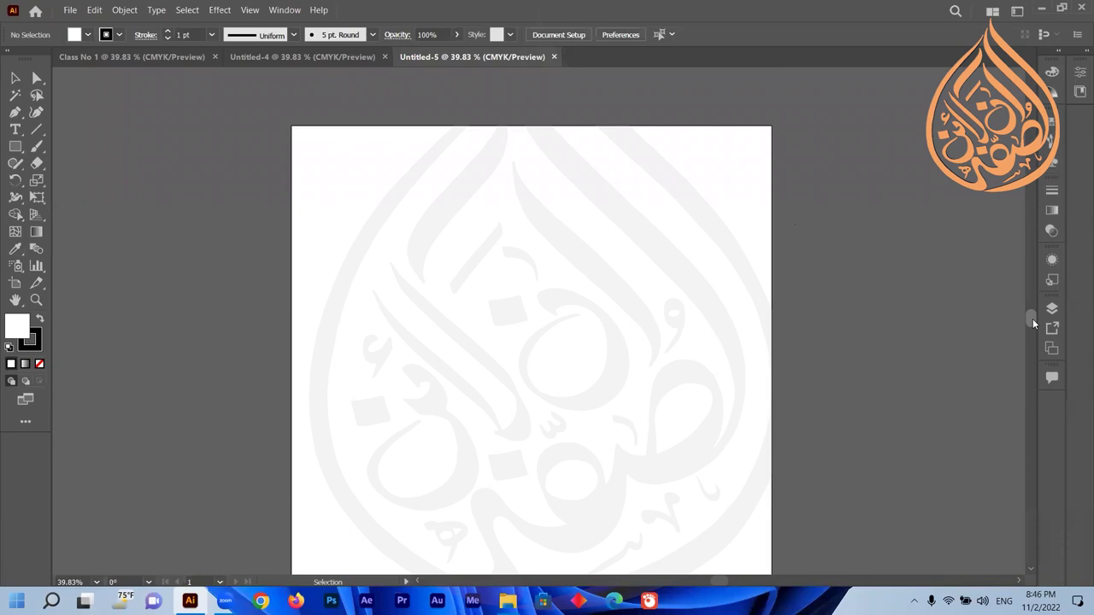
scroll(1030, 323, "down", 2)
scroll(1031, 322, "up", 1)
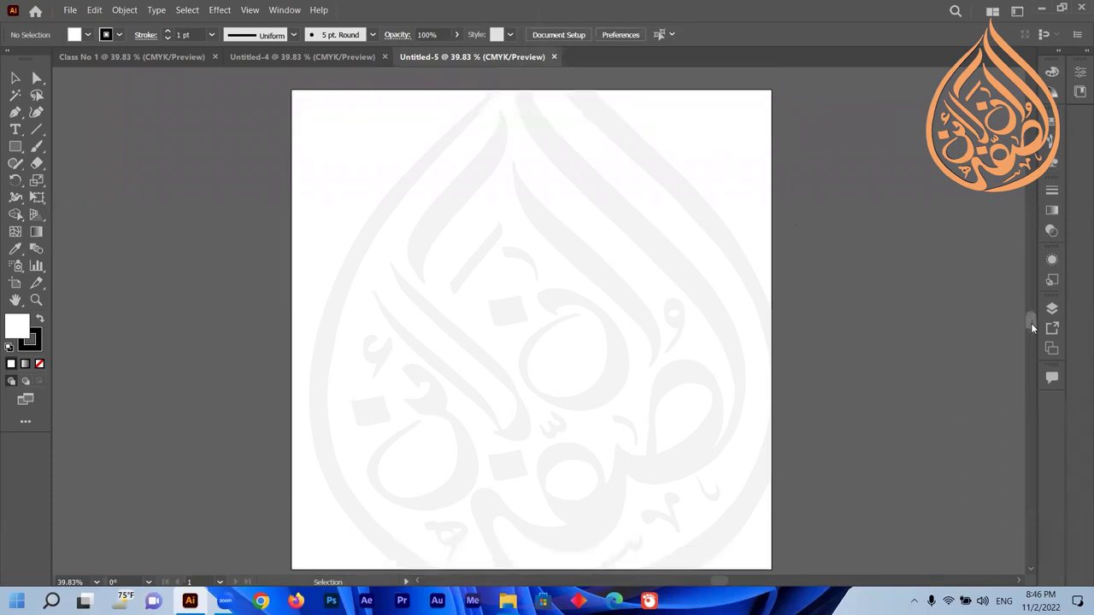
scroll(1031, 322, "down", 1)
scroll(1031, 321, "up", 2)
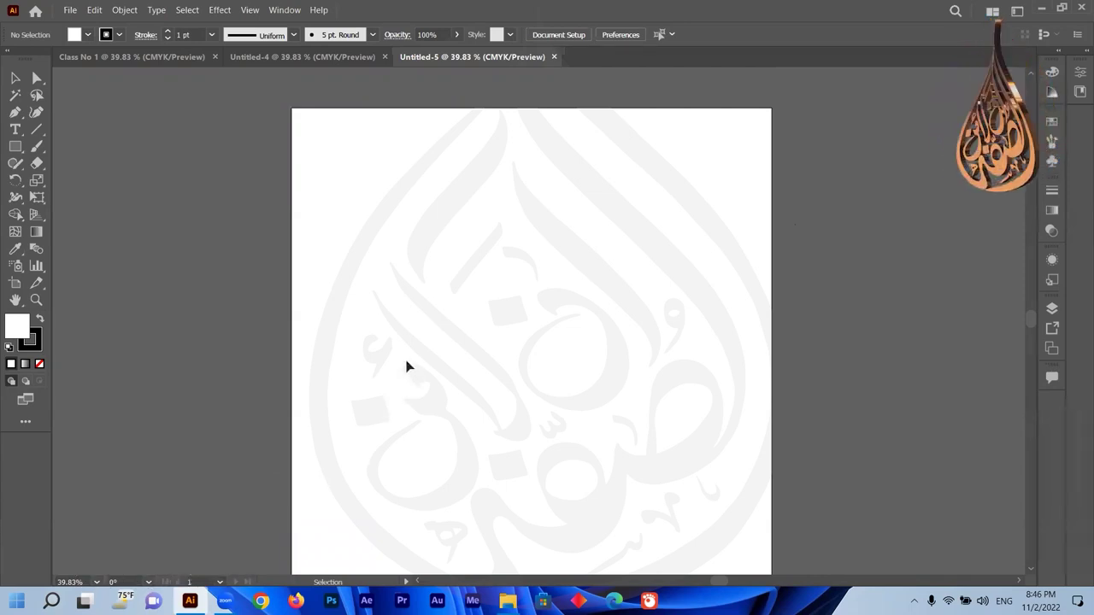
Step: Draw a second artboard about 1069 x 1069 px to the right of Artboard 1 and return to the Selection tool
scroll(406, 363, "down", 5)
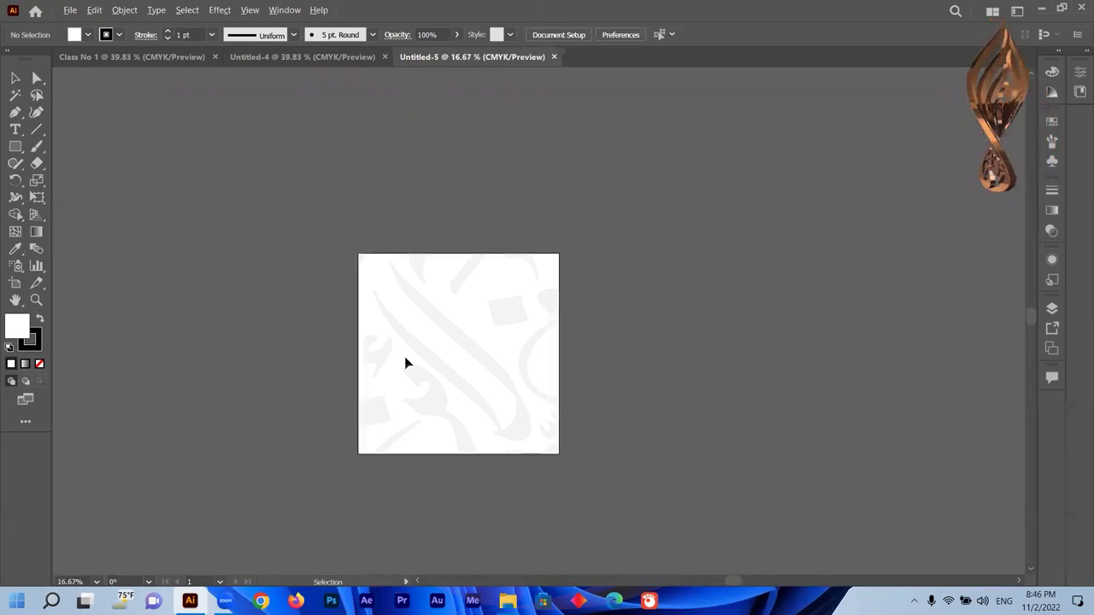
left_click_drag(448, 368, 264, 350)
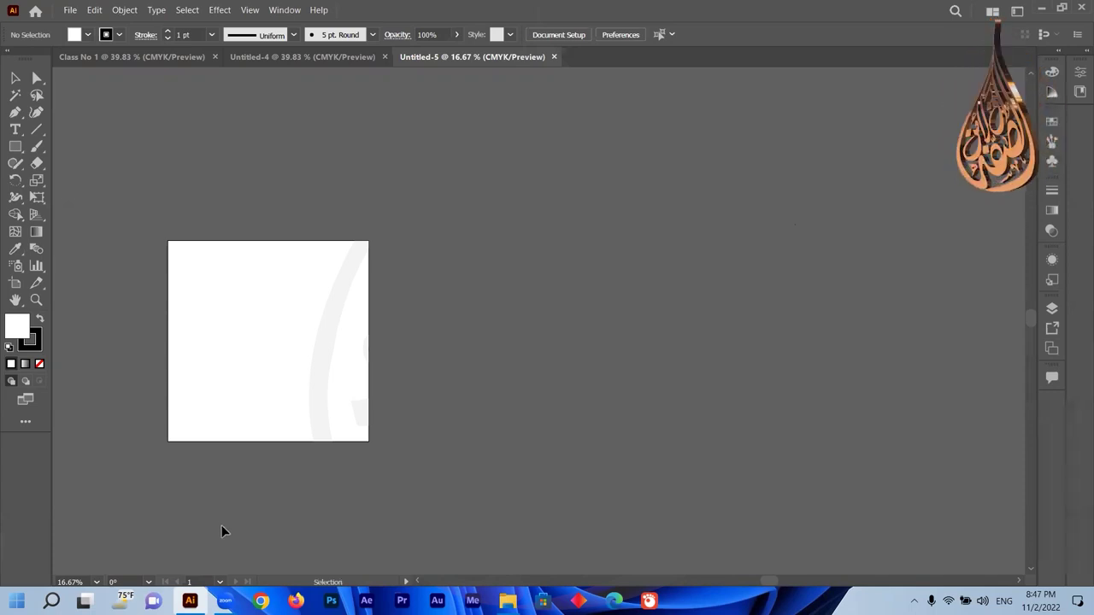
left_click(15, 283)
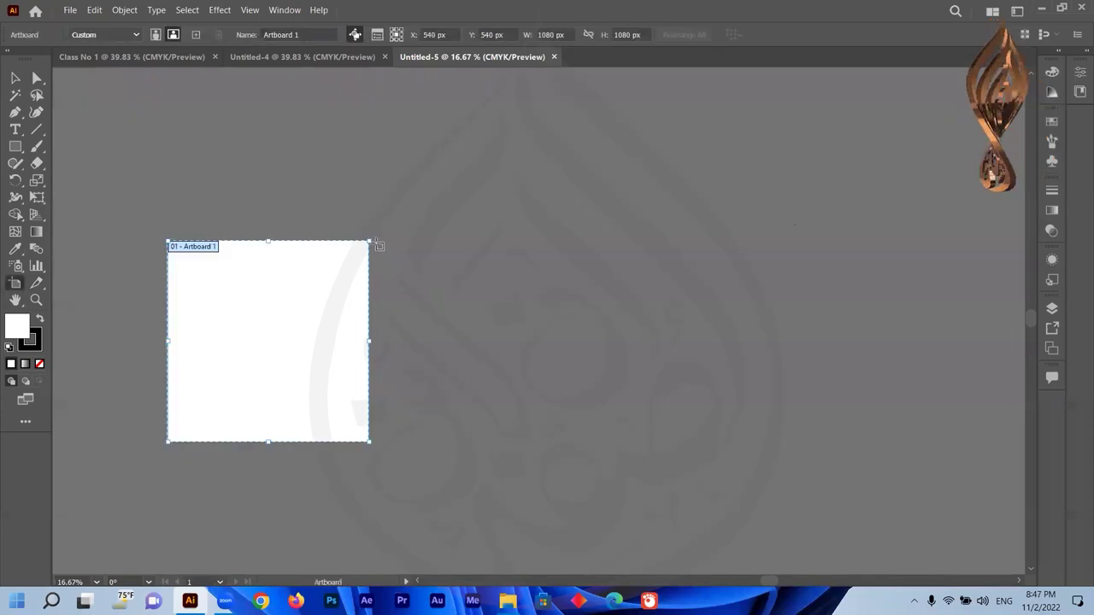
left_click_drag(378, 240, 580, 438)
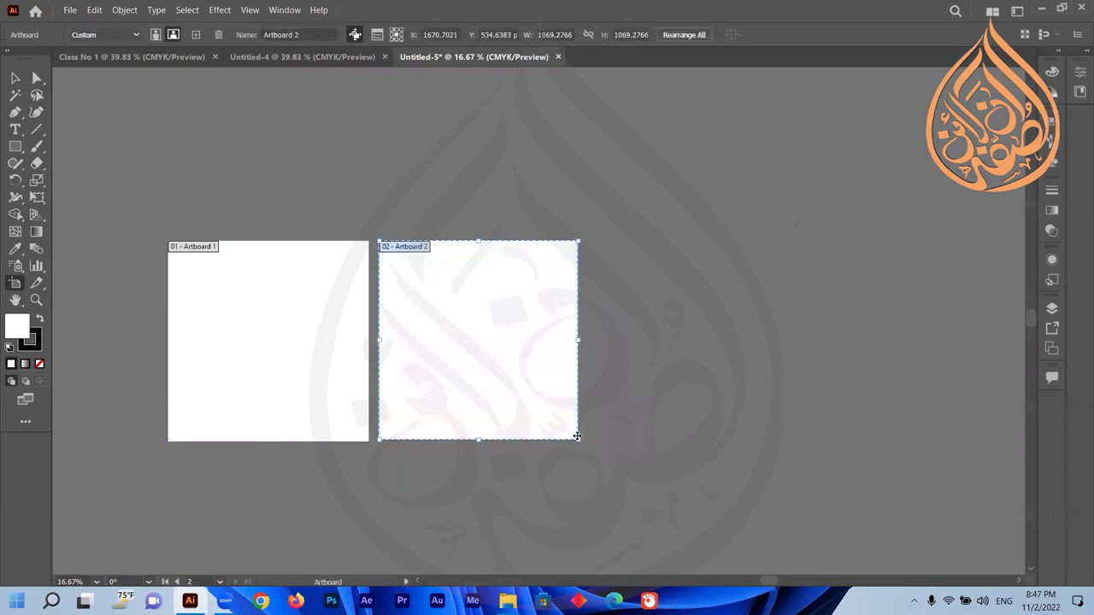
left_click(14, 77)
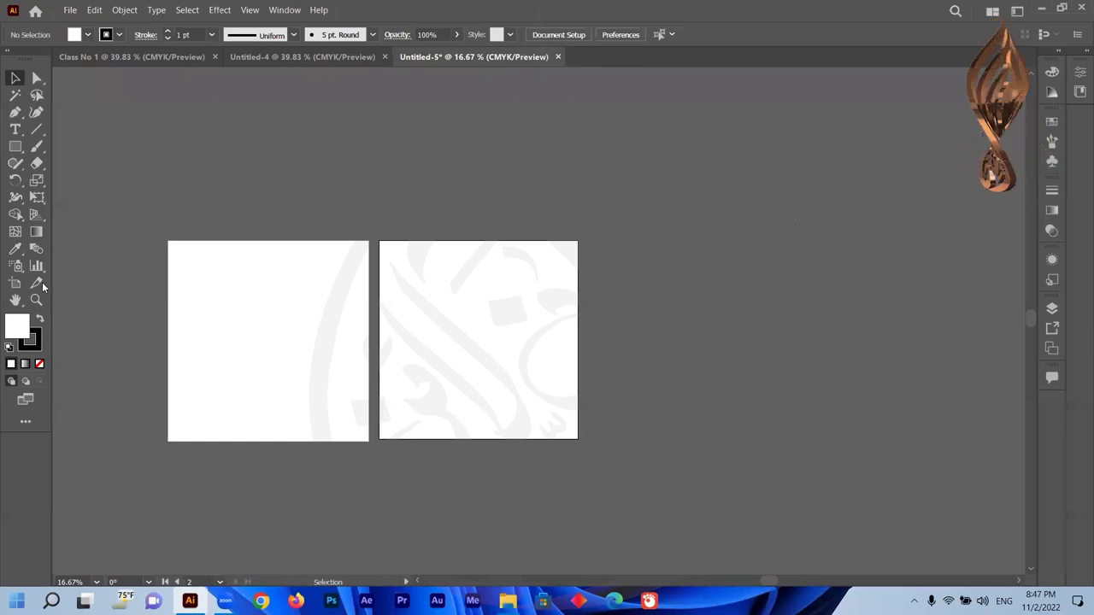
Step: Draw three more artboards: about 1679 x 769 px beside Artboard 2, a long strip below, and about 2243 x 260 px above; return to the Selection tool
left_click(15, 283)
left_click_drag(953, 412, 641, 269)
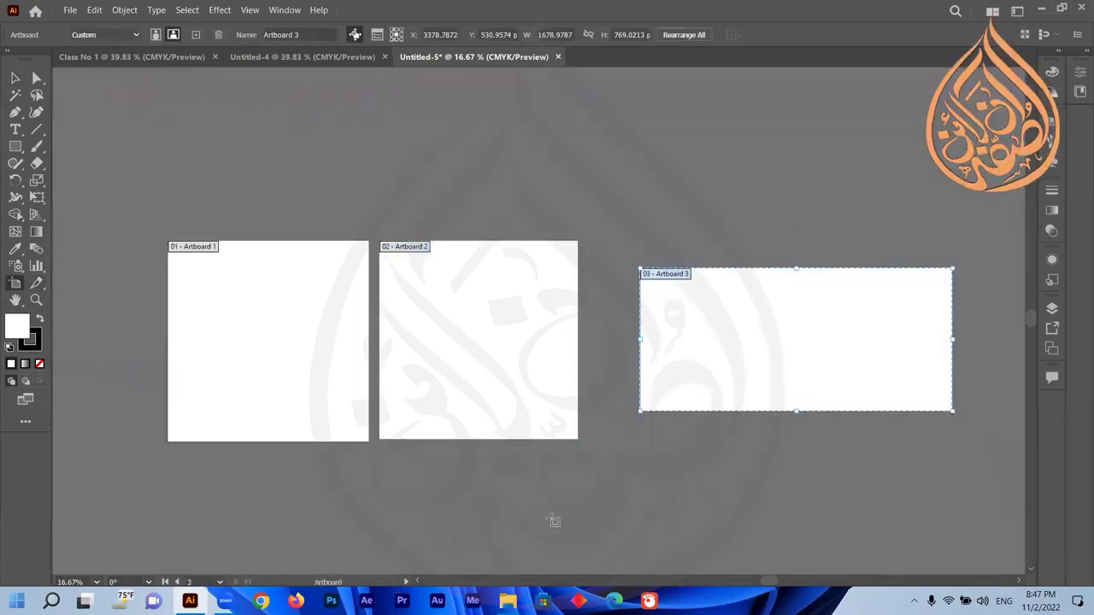
mouse_move(152, 495)
left_mouse_down()
mouse_move(860, 501)
mouse_move(867, 545)
left_mouse_up()
left_click_drag(398, 167, 815, 215)
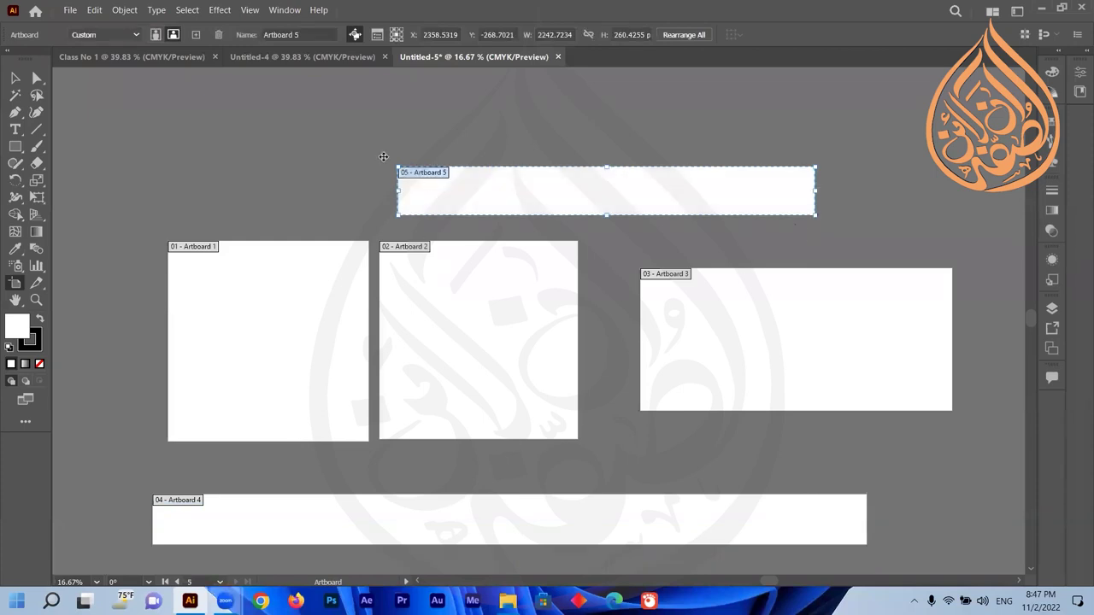
left_click(15, 78)
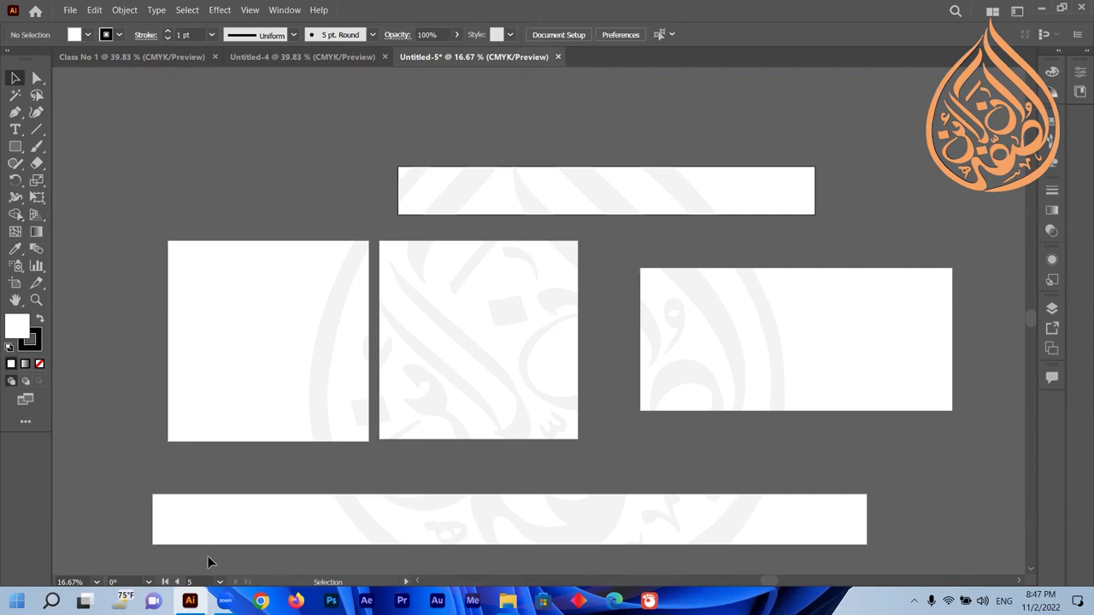
Step: Activate Artboards 2, 1, 3, 4 and 5 in turn to check how the current artboard number changes
left_click(485, 296)
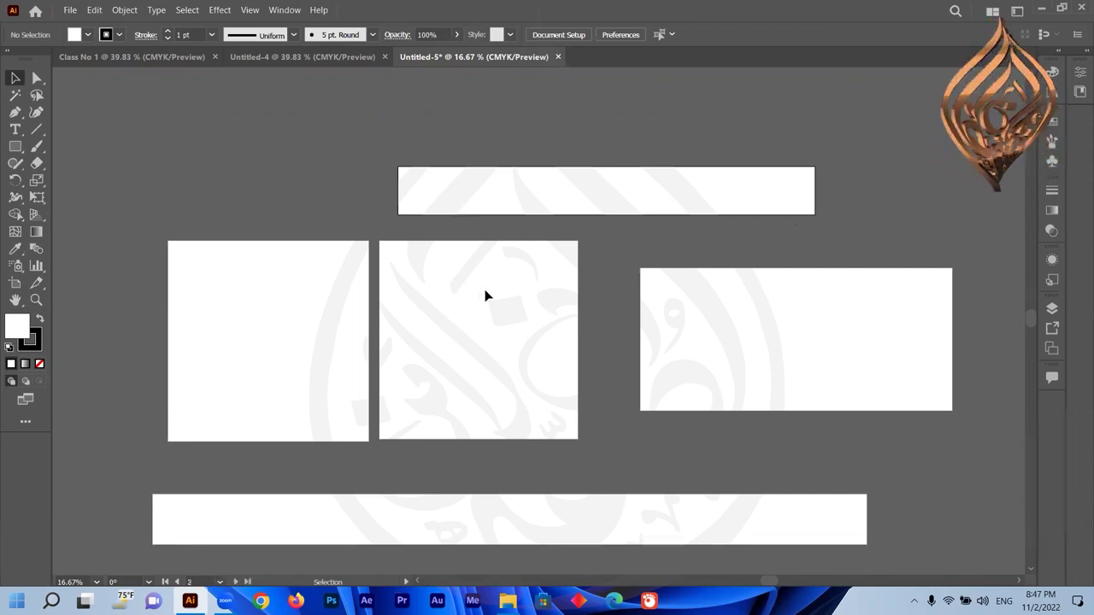
left_click(313, 317)
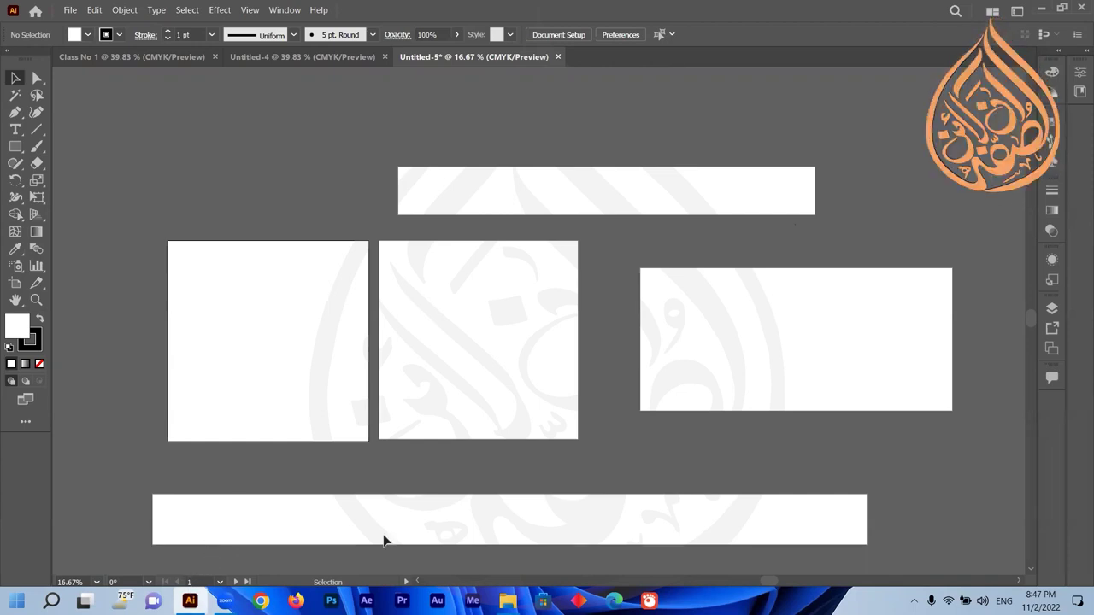
left_click(758, 408)
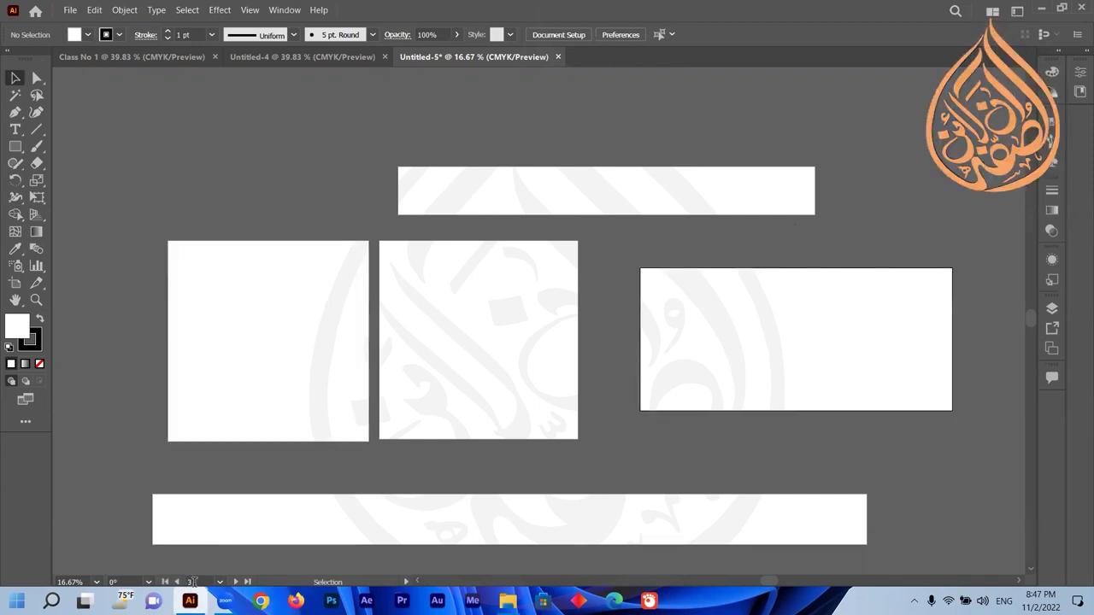
left_click(527, 517)
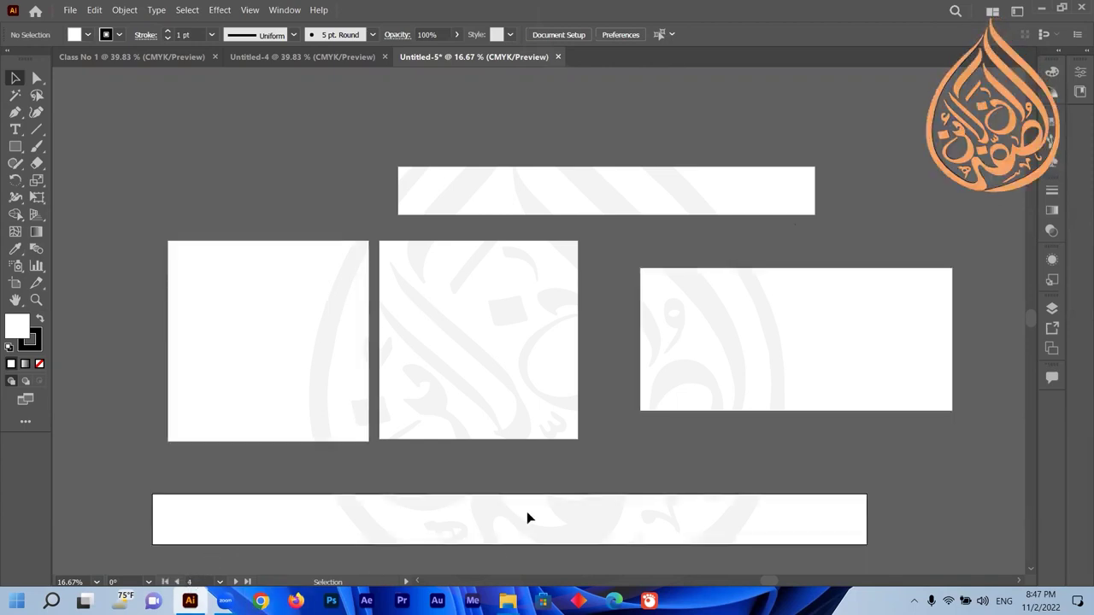
left_click(527, 199)
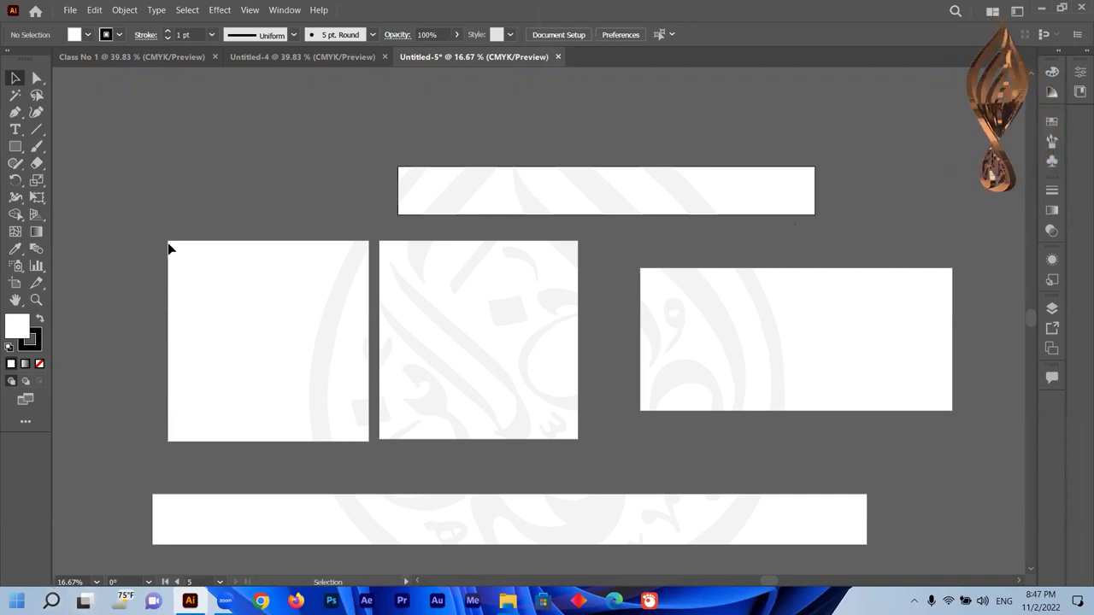
Step: Examine the zoom range of the Untitled-5 canvas by magnifying an artboard up to 64000% and zooming back out to 16.67%
scroll(169, 248, "up", 6)
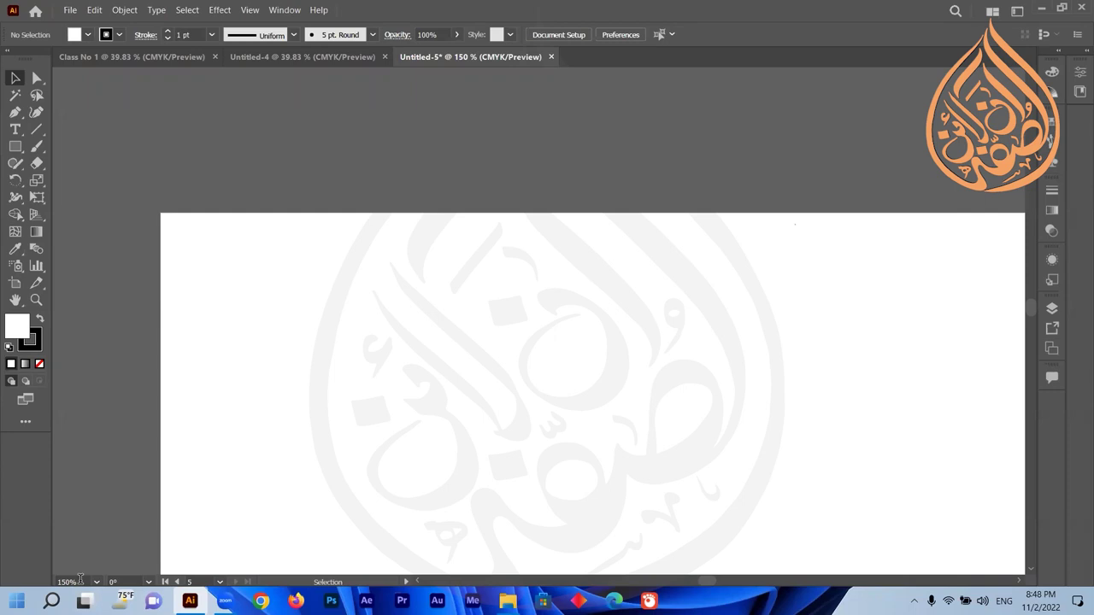
key("ctrl+equal")
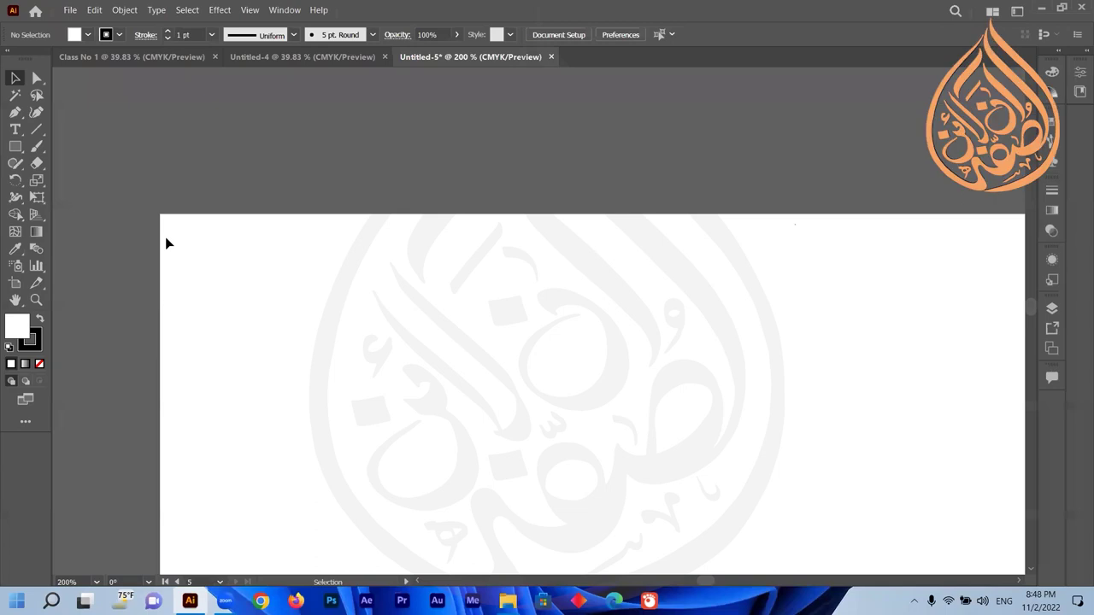
scroll(150, 187, "up", 8)
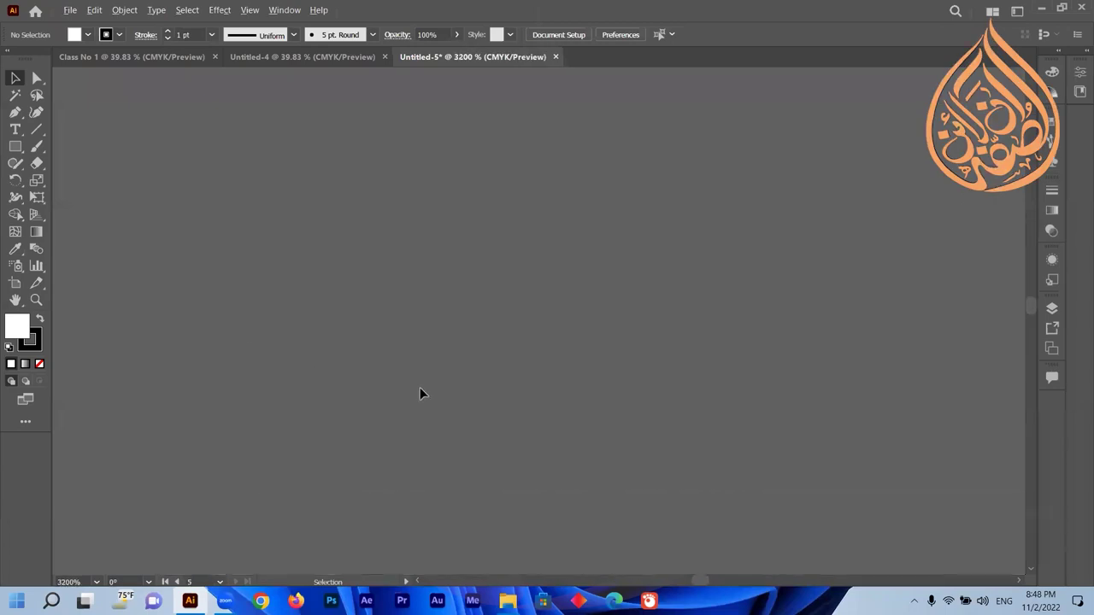
left_click_drag(420, 387, 420, 162)
scroll(339, 429, "up", 2)
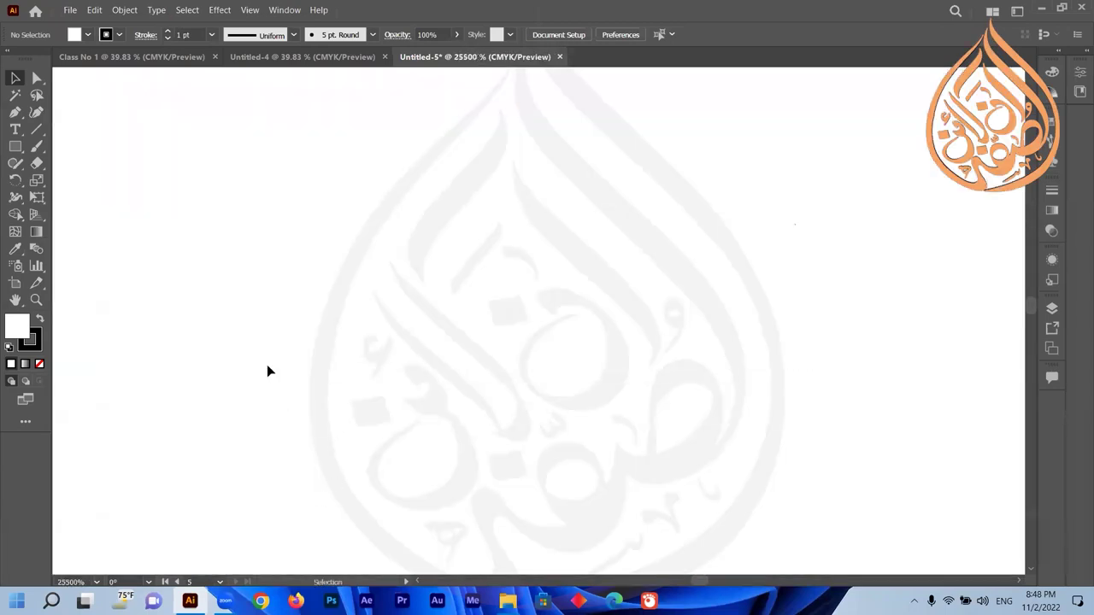
scroll(256, 355, "up", 2)
left_click_drag(245, 348, 366, 334)
scroll(342, 280, "up", 3)
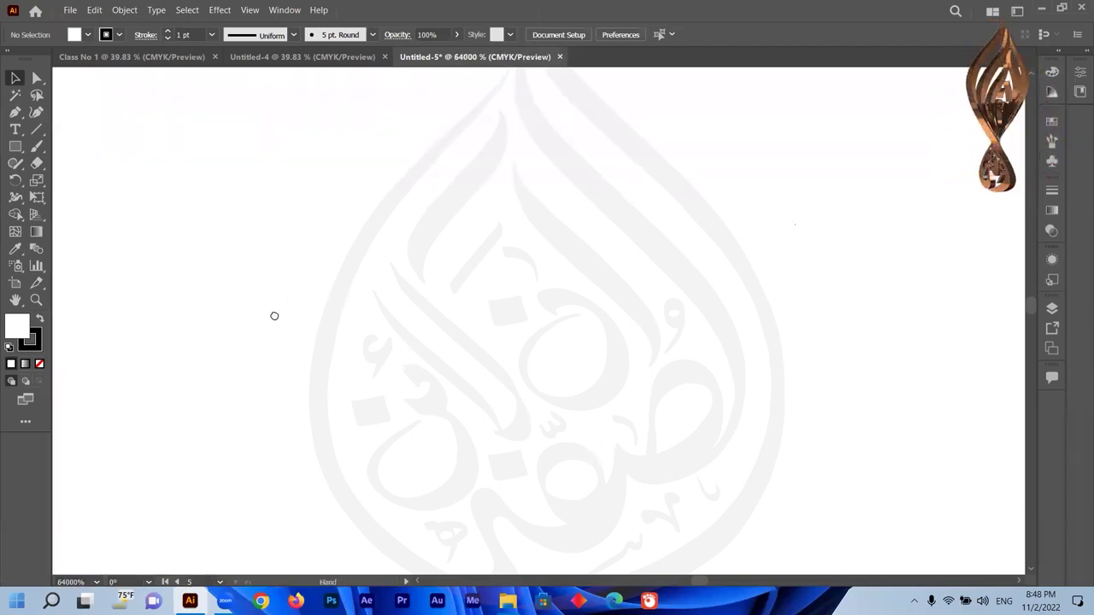
left_click_drag(166, 228, 567, 459)
left_click_drag(538, 268, 305, 516)
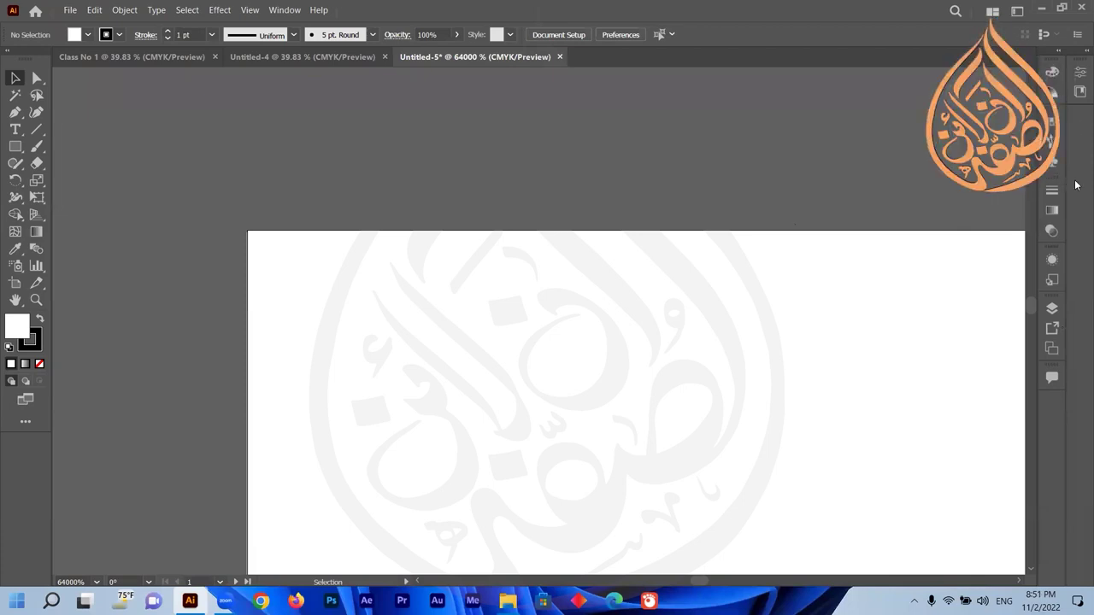
scroll(605, 250, "down", 3)
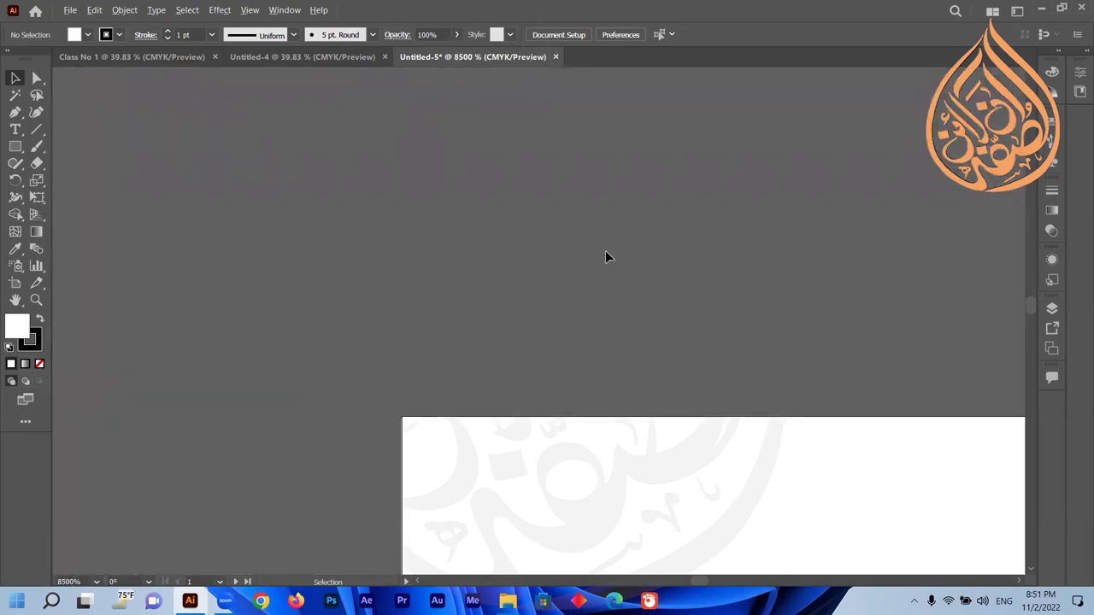
scroll(605, 257, "down", 10)
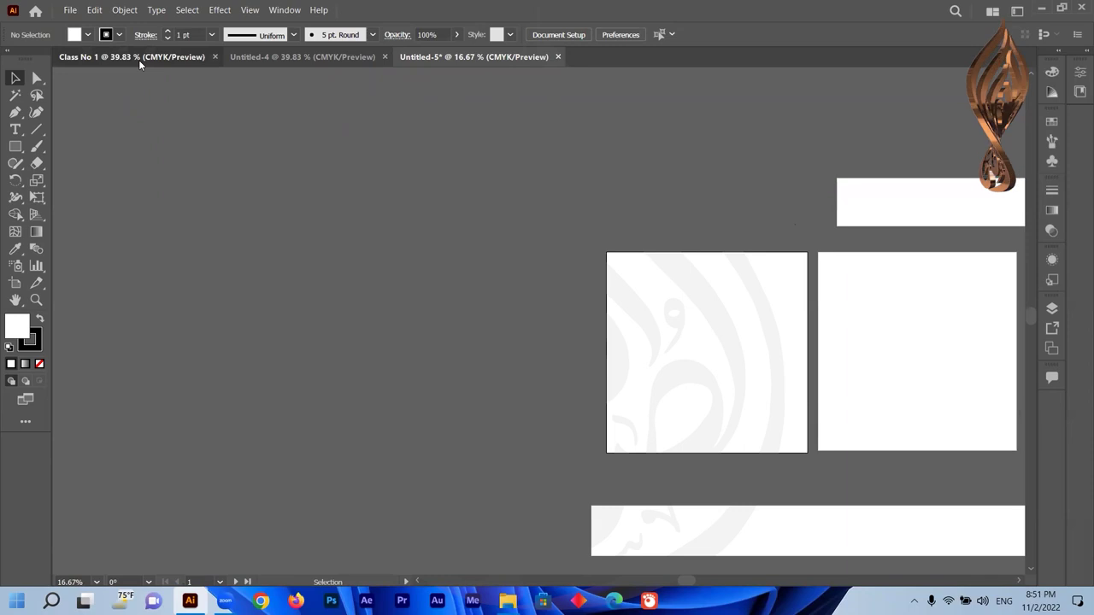
Step: Switch to the Class No 1 document and examine how its canvas moves with scrolling, the scroll bar and the Hand tool
left_click(132, 57)
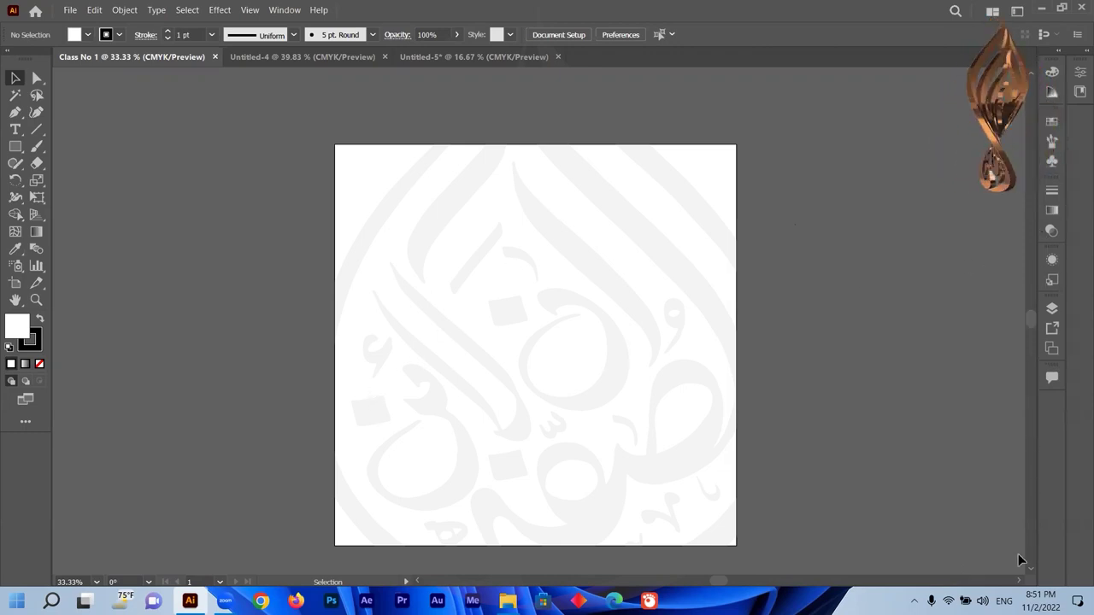
scroll(1029, 317, "down", 2)
scroll(1030, 314, "up", 3)
scroll(1031, 315, "down", 1)
left_click_drag(722, 580, 718, 576)
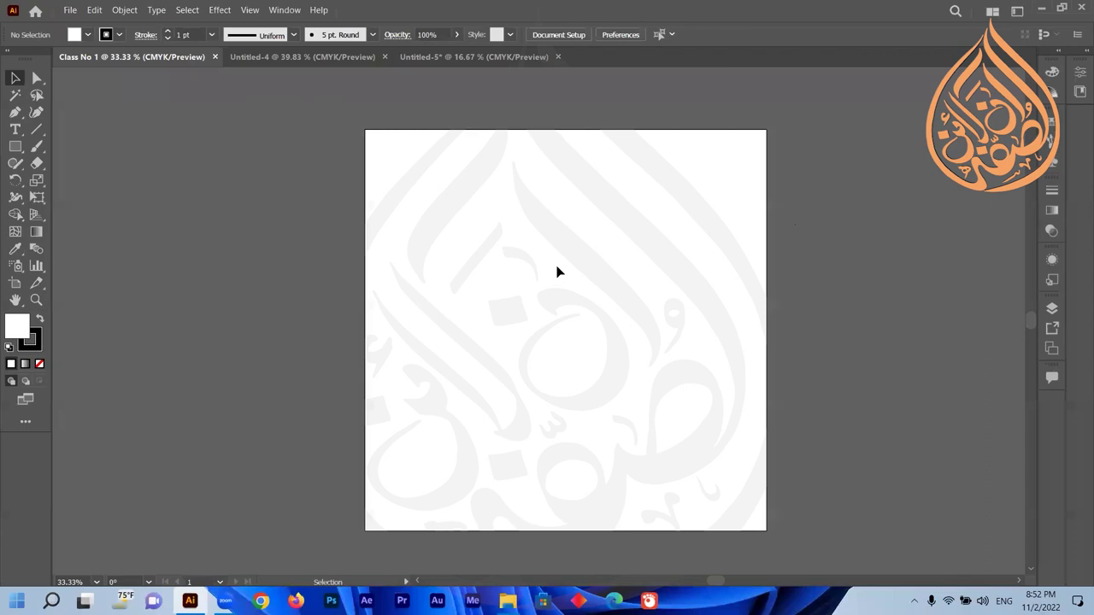
key("space")
left_click_drag(556, 271, 546, 278)
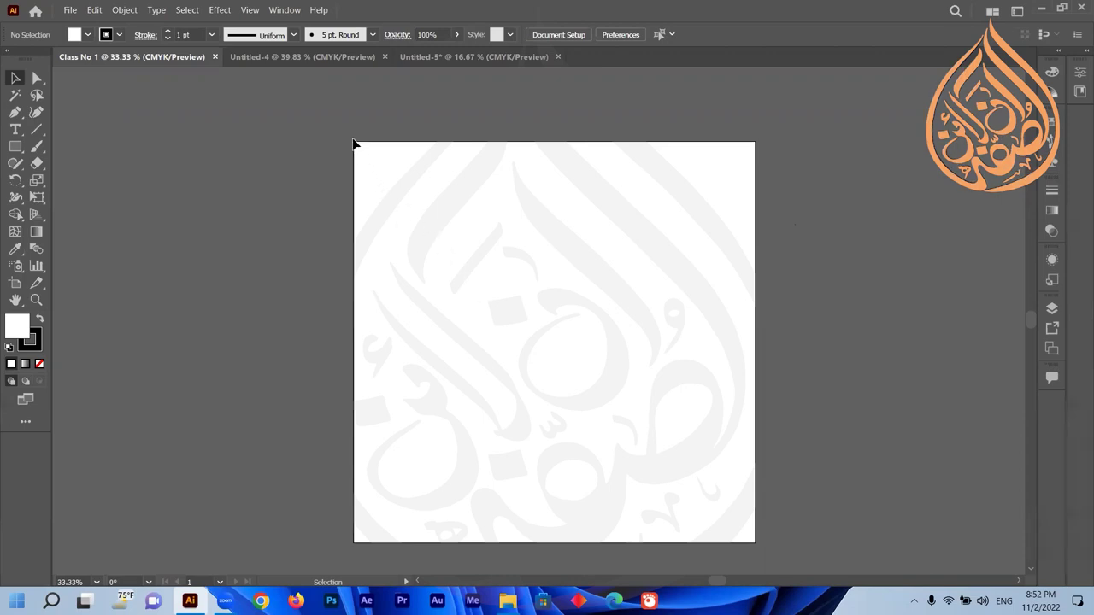
Step: Draw a rectangle straddling the artboard's left edge, fill it with red and deselect it
left_click(15, 146)
left_click_drag(269, 204, 421, 277)
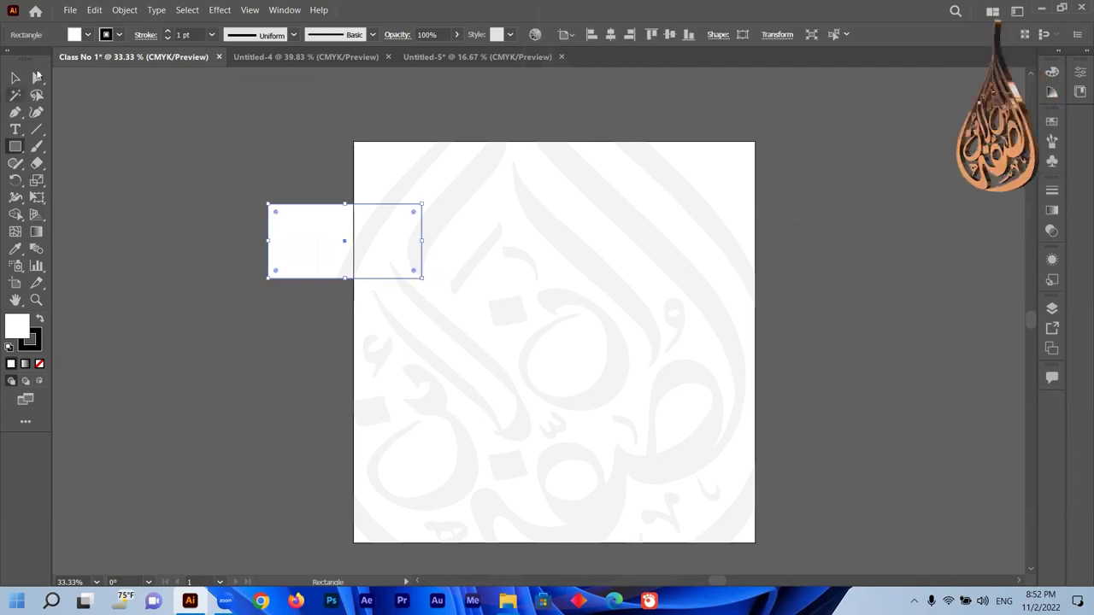
left_click(87, 34)
left_click(50, 59)
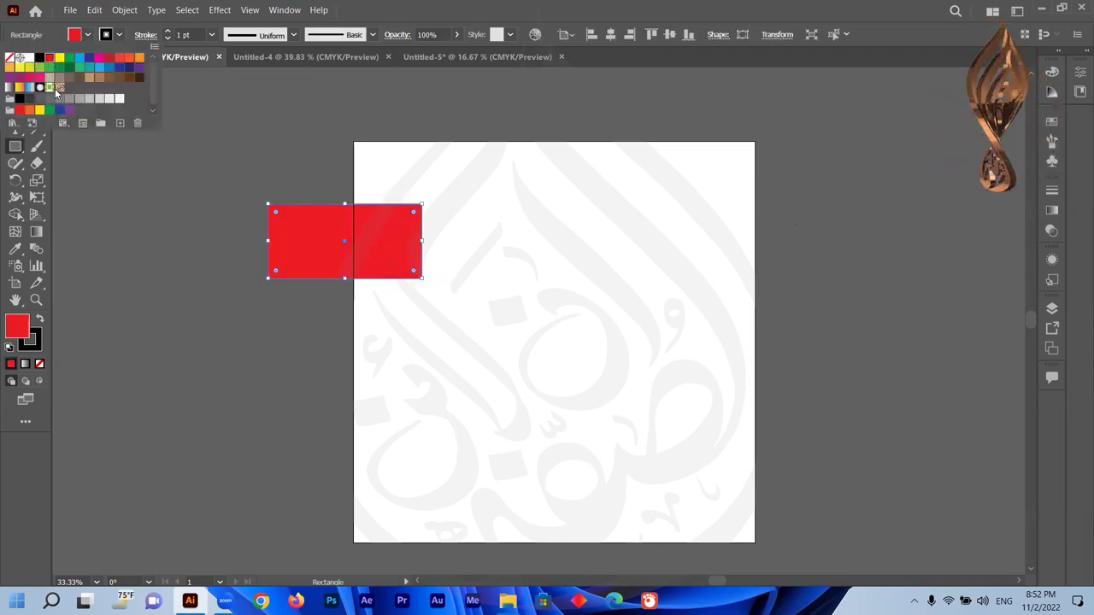
key("Escape")
key("v")
left_click(835, 293)
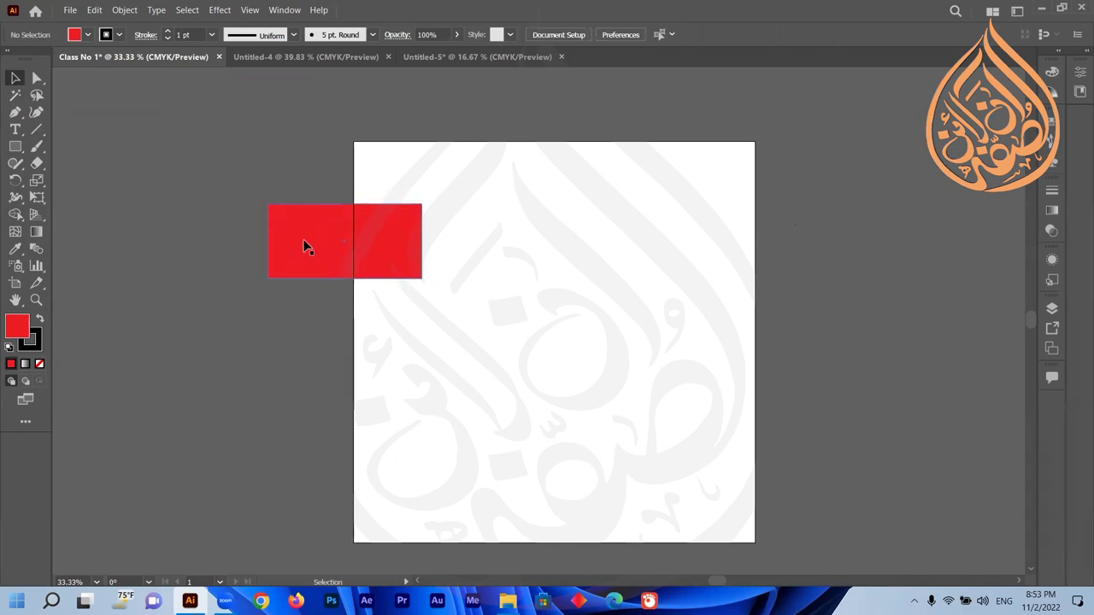
Step: Place Lorem ipsum placeholder text below the red rectangle and scale it up to about 29.8 pt across the artboard edge
left_click(320, 365)
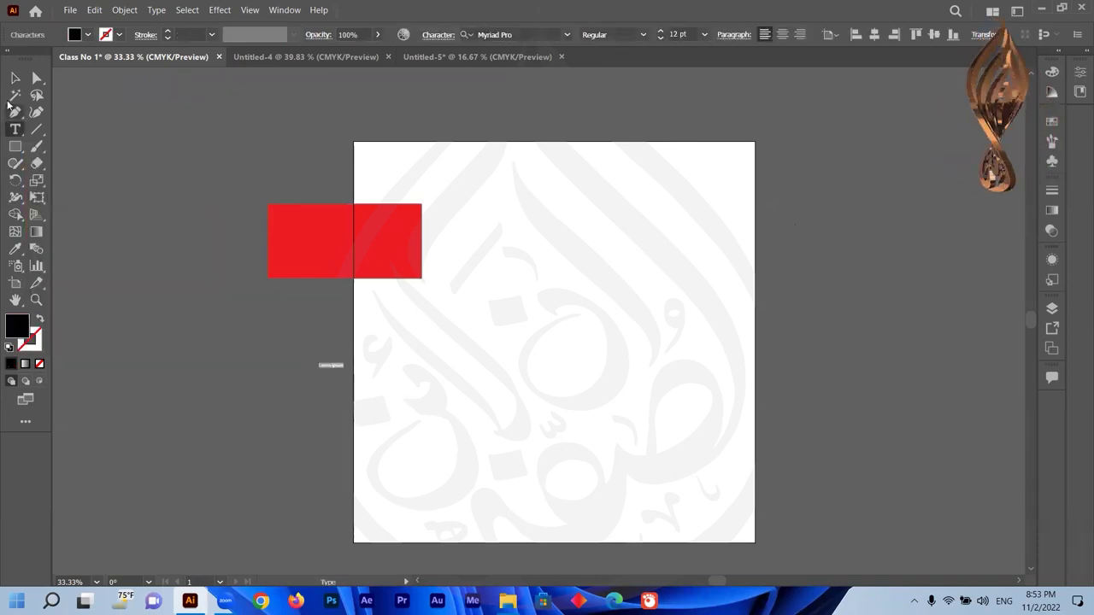
key("Escape")
left_click_drag(345, 370, 352, 334)
left_click(324, 398)
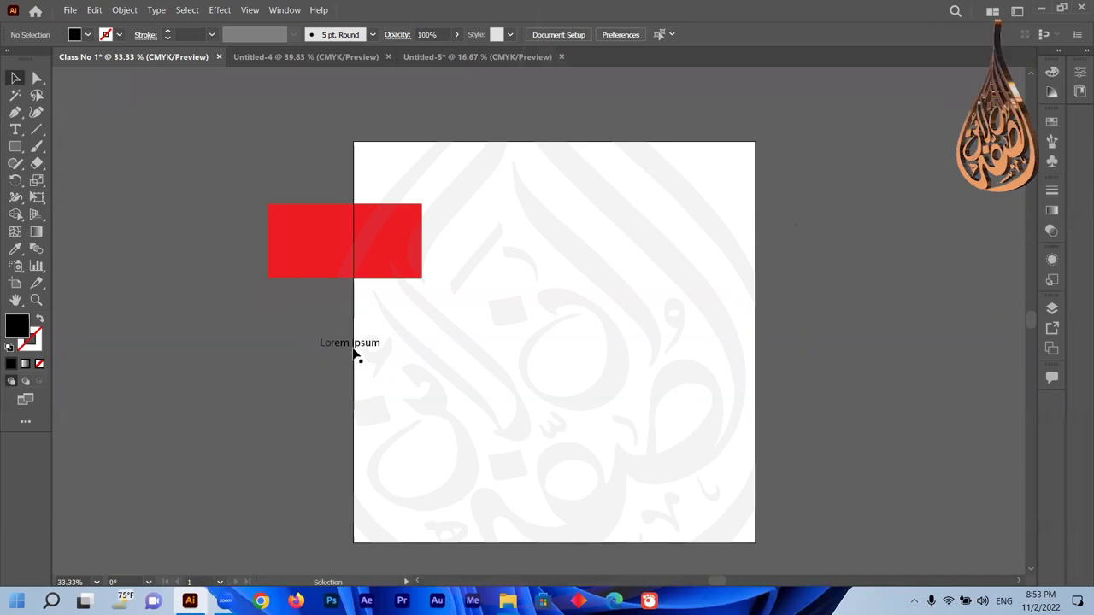
Step: Select the red rectangle and the Lorem ipsum text together and delete both
left_click(325, 224)
left_click(347, 343)
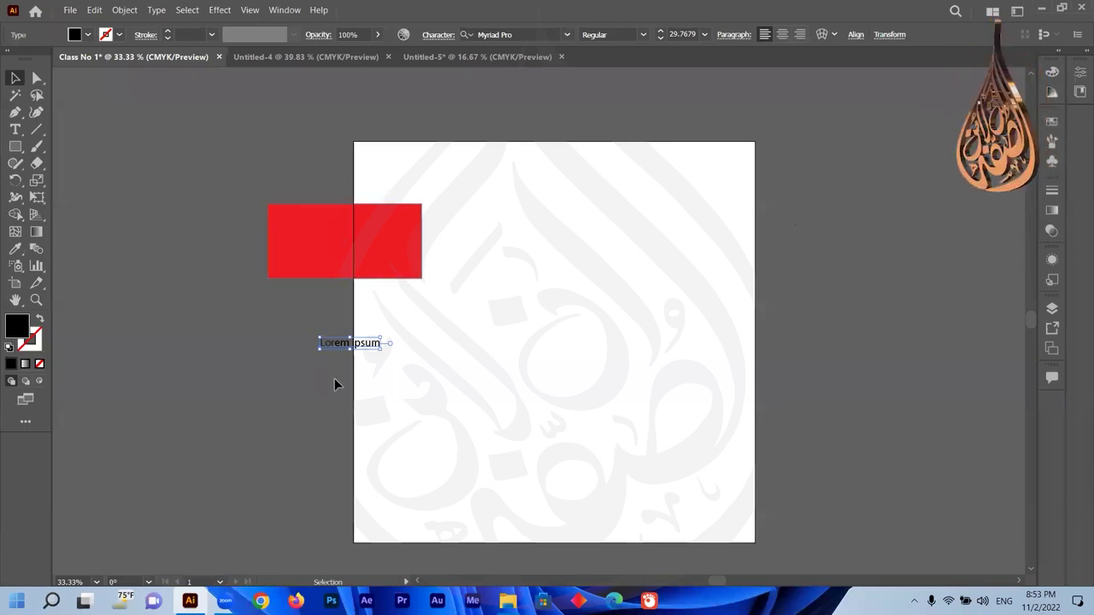
left_click_drag(433, 149, 361, 410)
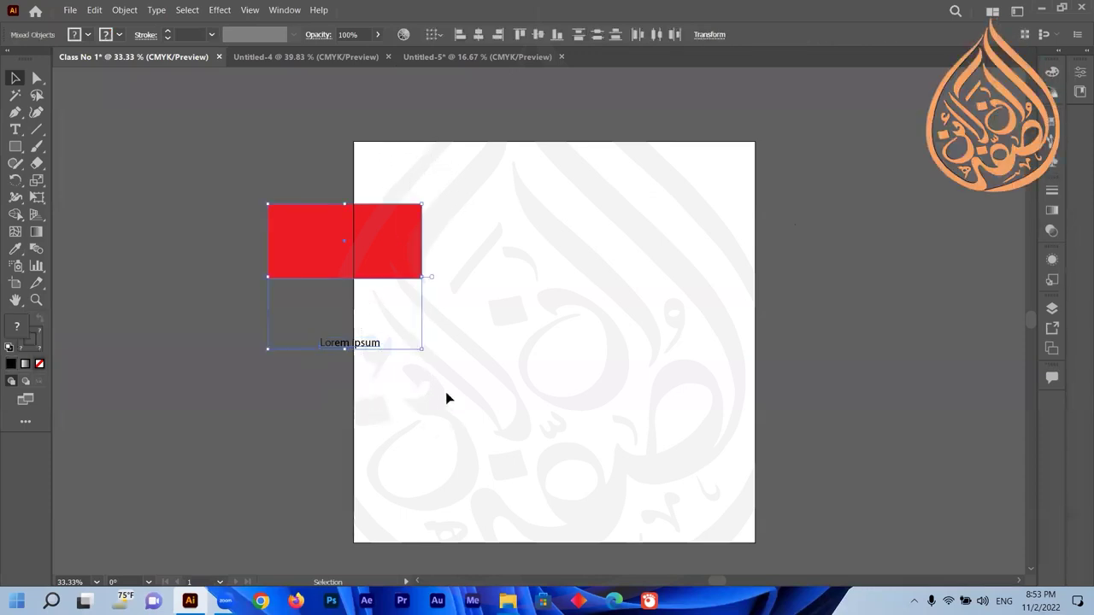
key("Delete")
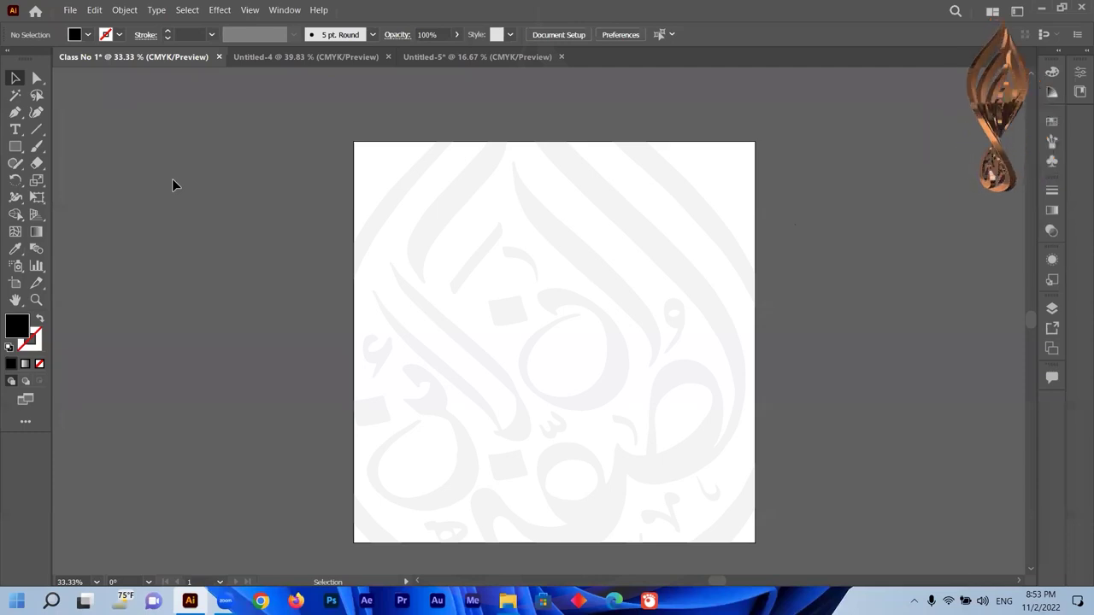
Step: Create a new document from the 1080 x 1080 px custom preset with one artboard and CMYK color mode
key("ctrl+n")
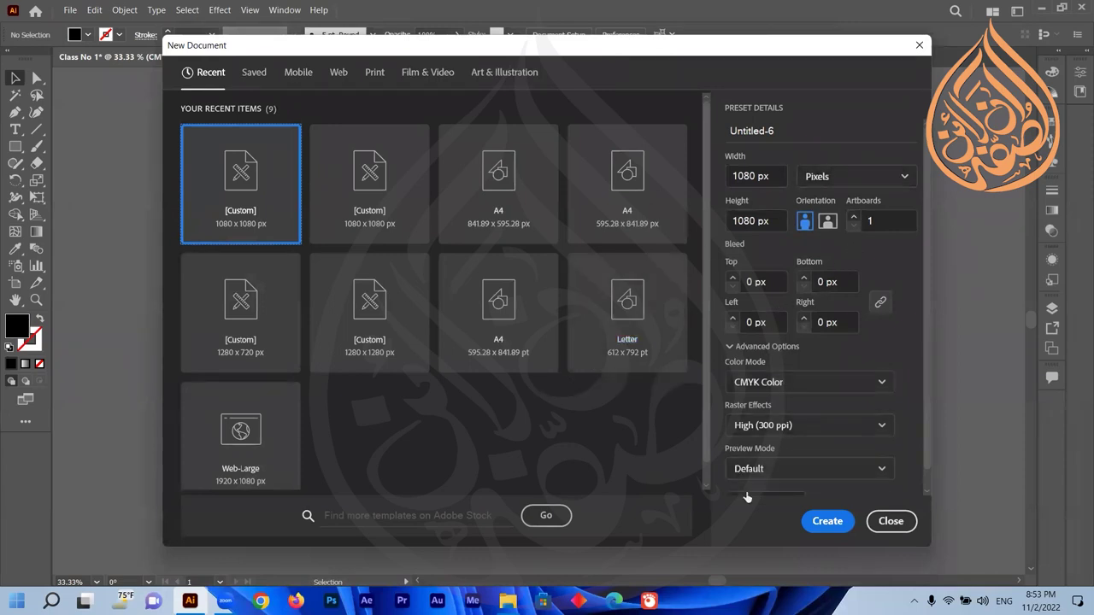
left_click(831, 523)
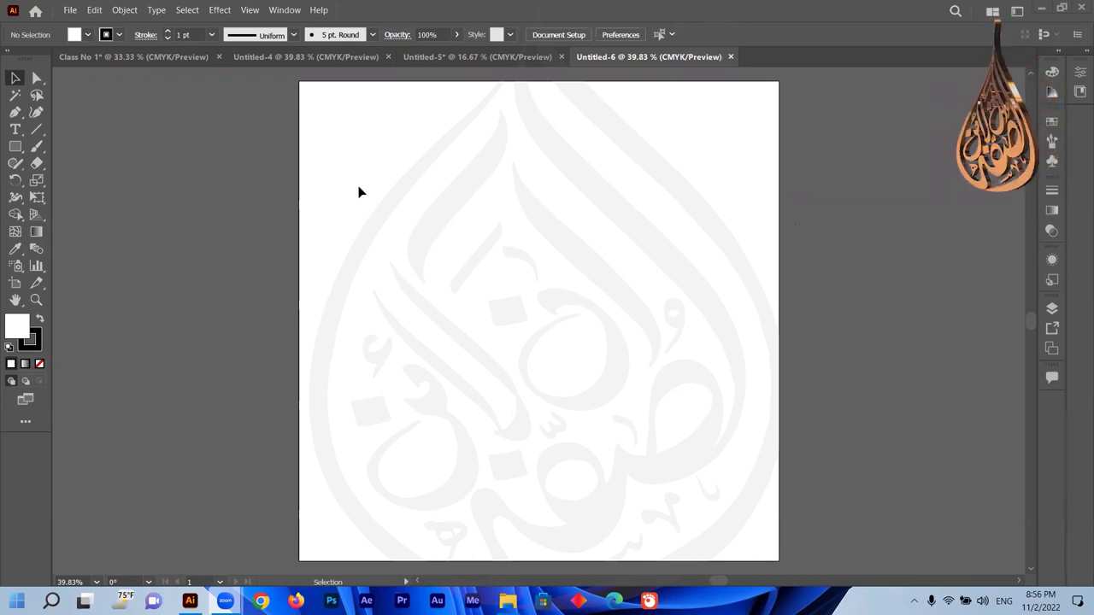
Step: Set the user interface brightness to Dark in the preferences
left_click(94, 10)
mouse_move(229, 451)
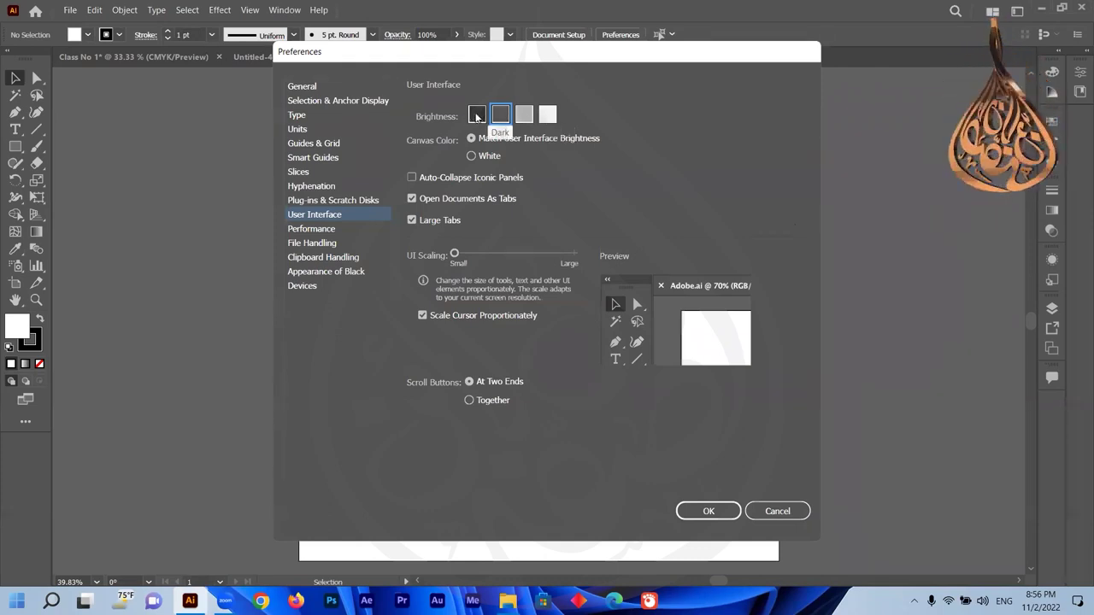
left_click(477, 116)
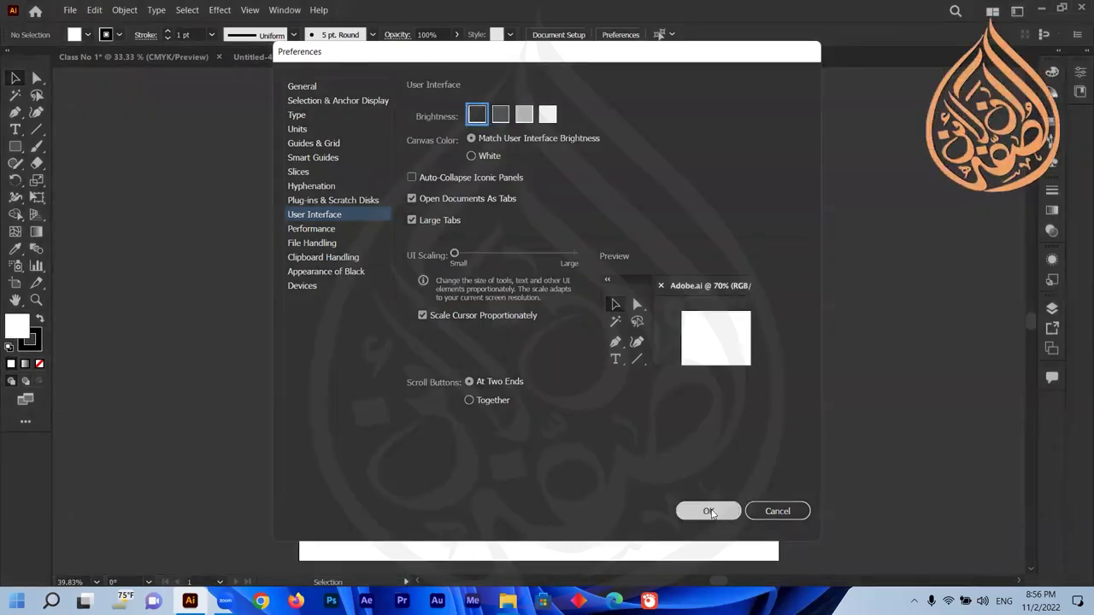
left_click(708, 511)
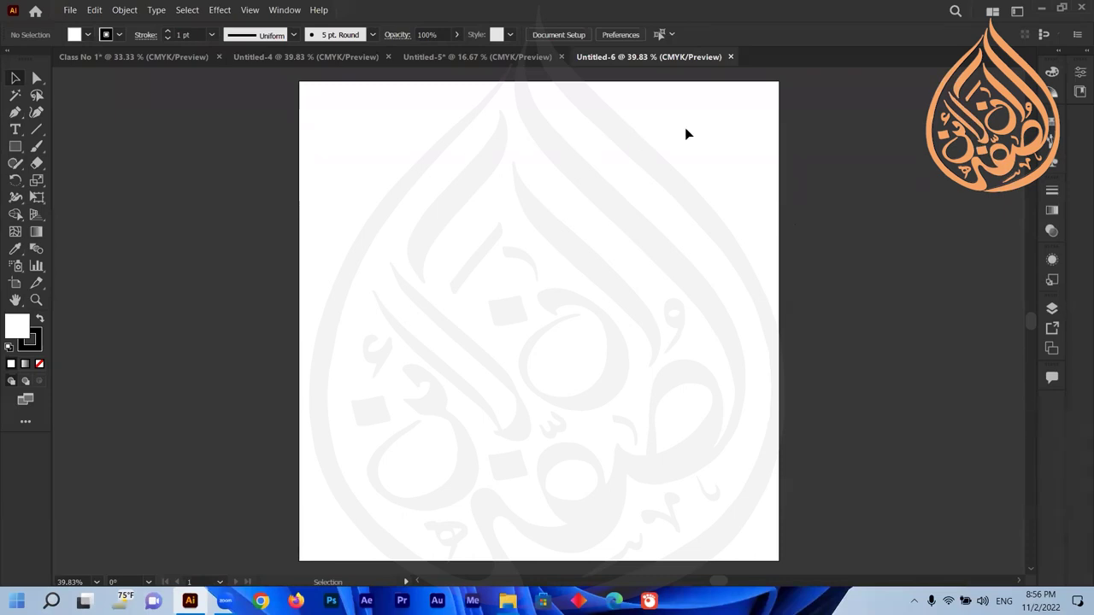
Step: Look over the available workspaces without changing the current one and switch to the Class No 1 document
left_click(1016, 13)
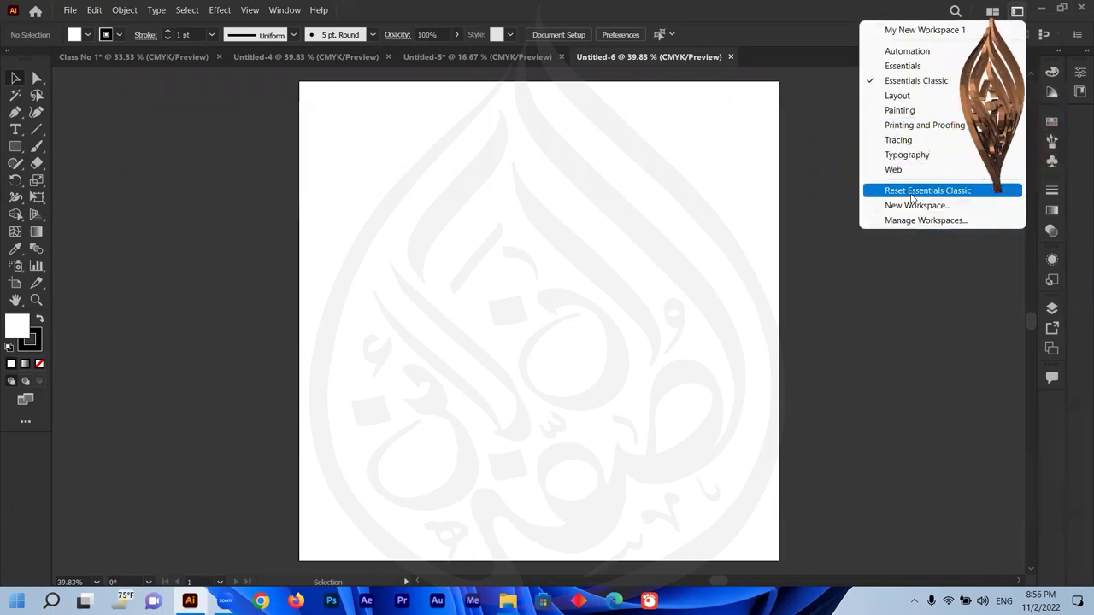
left_click(770, 196)
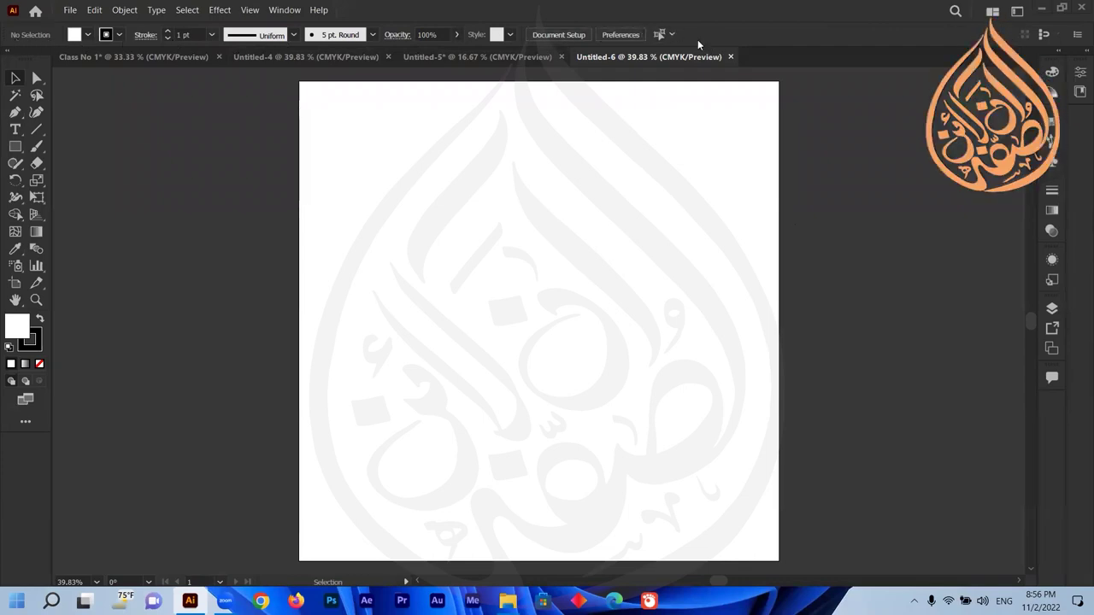
left_click(90, 56)
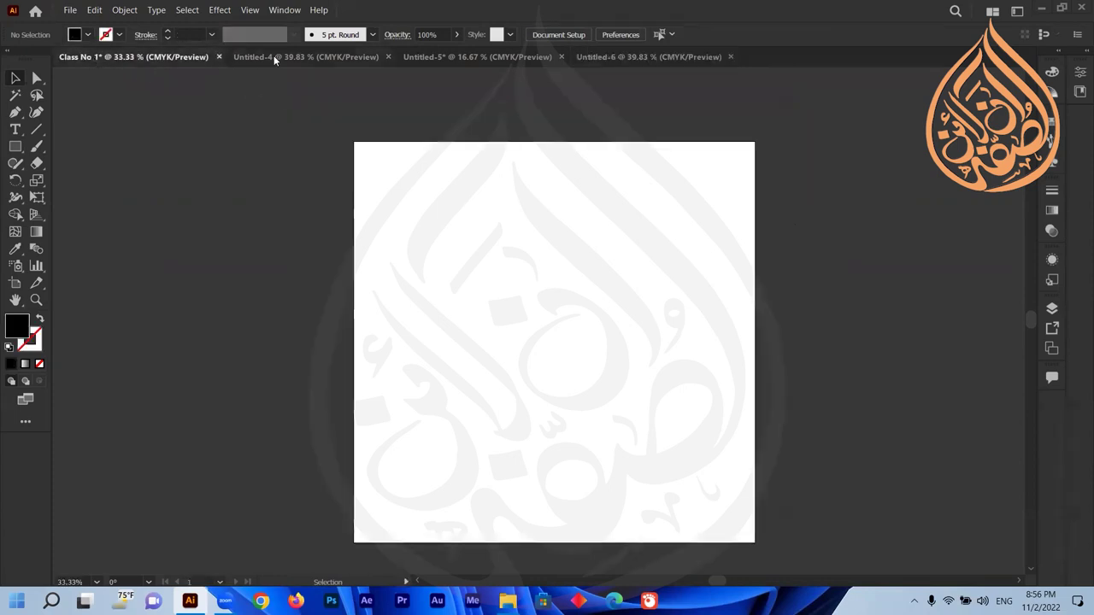
Step: Look through the open Untitled-4, Untitled-5 and Untitled-6 documents and examine how the canvas scrolls around the Untitled-6 artboard
left_click(325, 57)
left_click(504, 56)
left_click(641, 57)
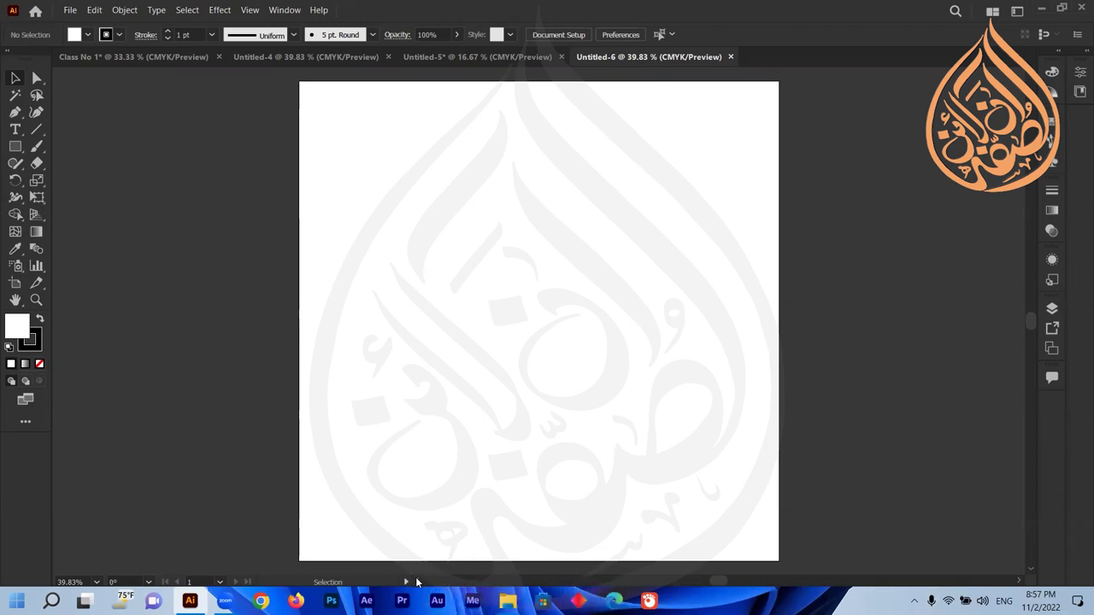
left_click_drag(715, 580, 719, 581)
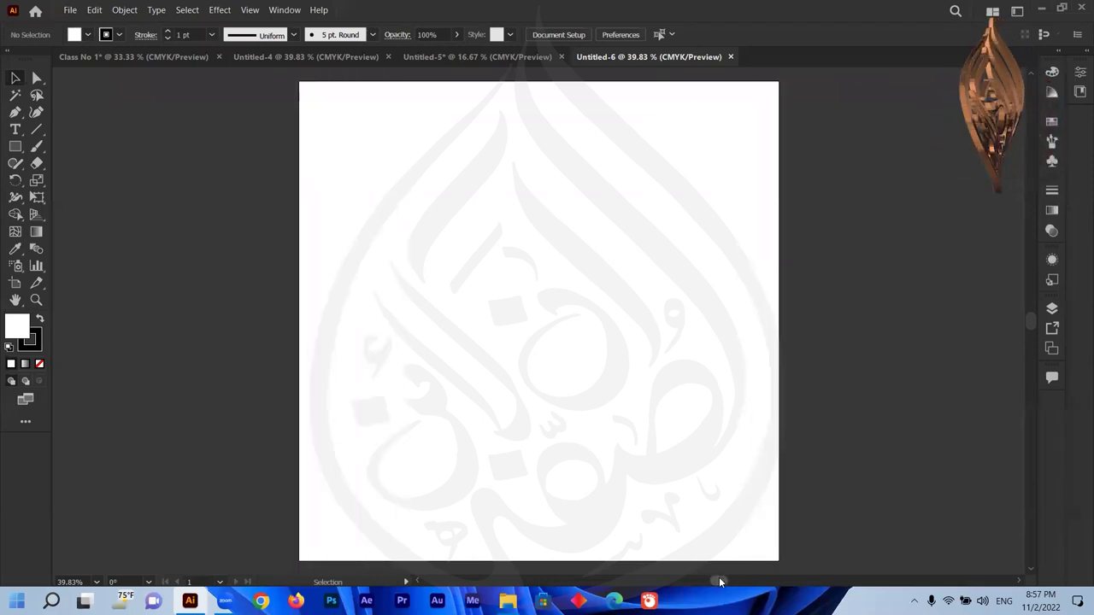
left_click_drag(1032, 319, 1032, 317)
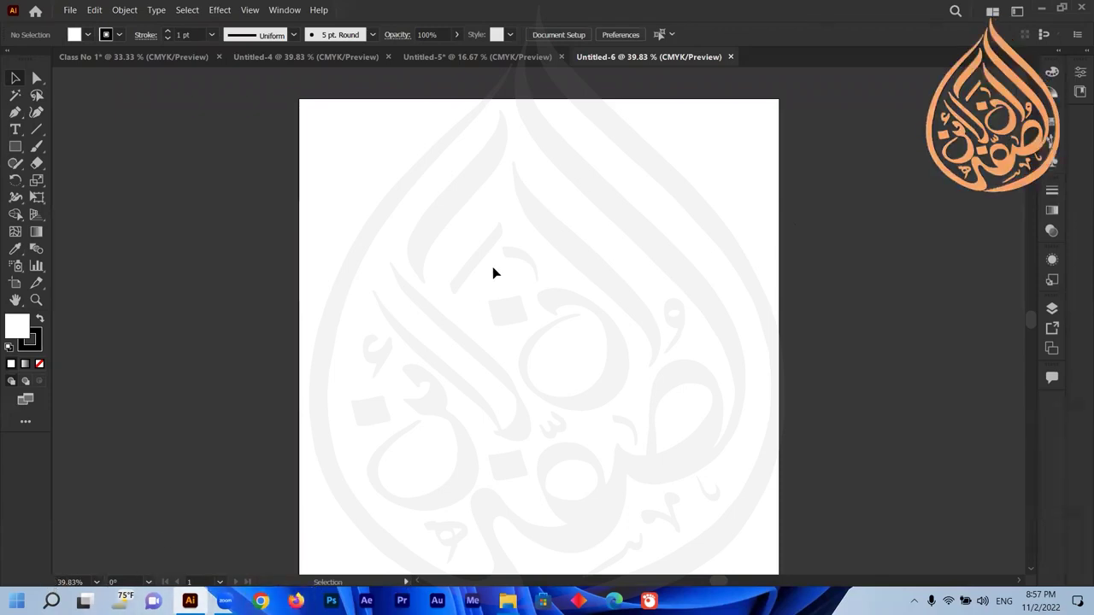
scroll(493, 267, "down", 1)
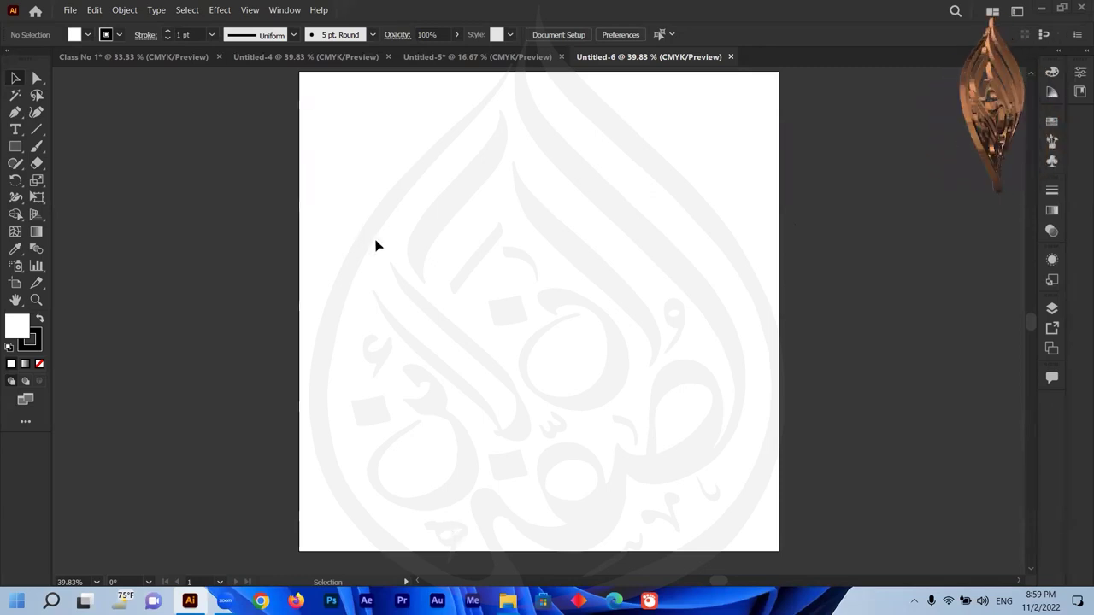
left_click(507, 601)
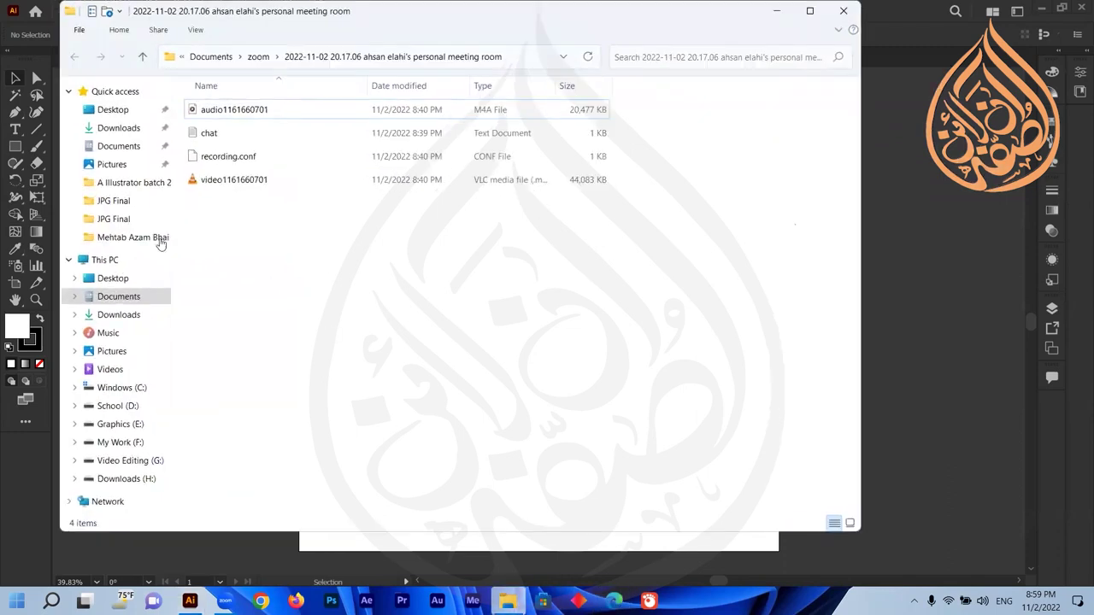
left_click(776, 10)
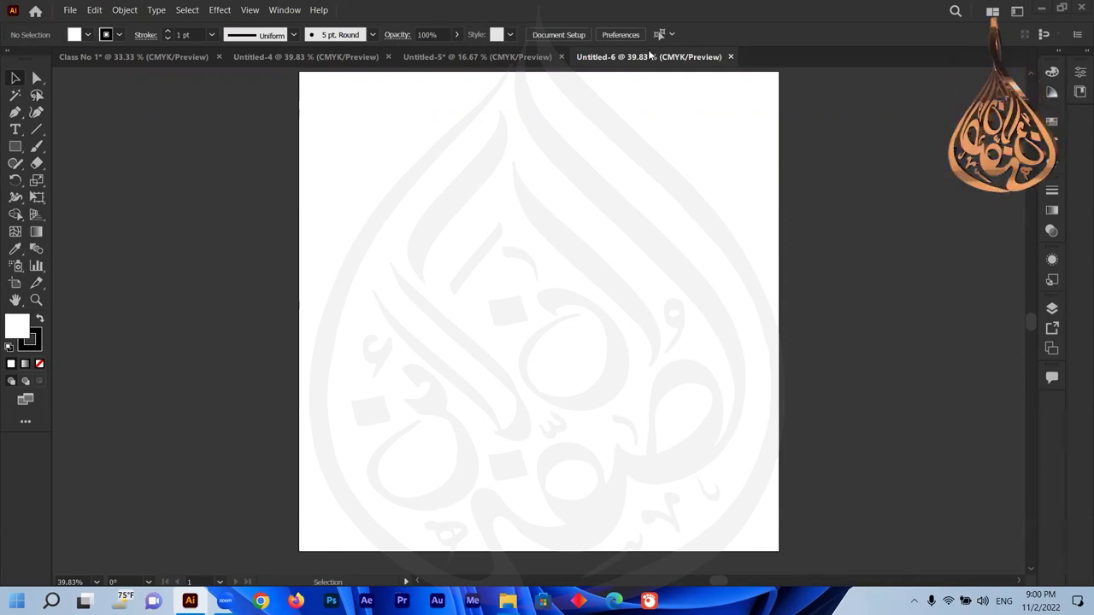
Step: Close the Untitled-4, Untitled-5 and Untitled-6 documents without saving, keeping only Class No 1 open
left_click(388, 57)
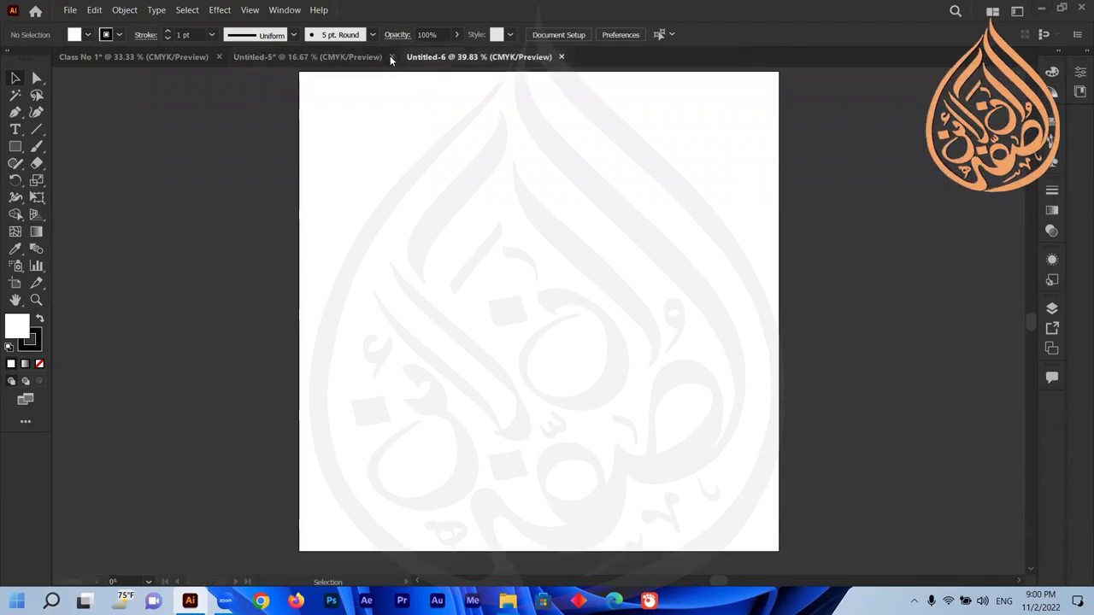
left_click(393, 56)
left_click(616, 319)
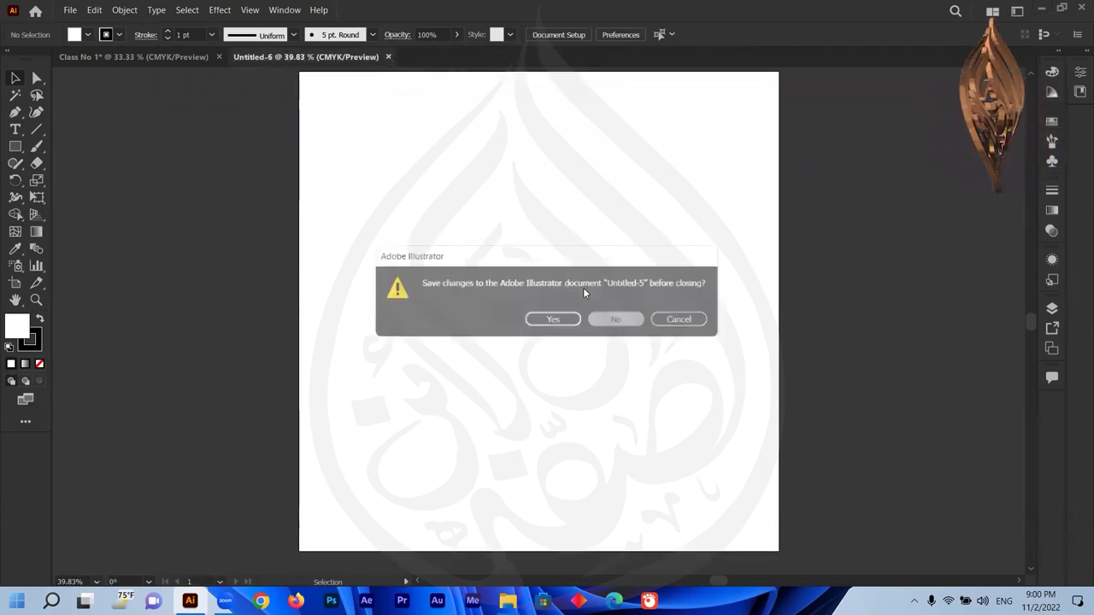
left_click(388, 57)
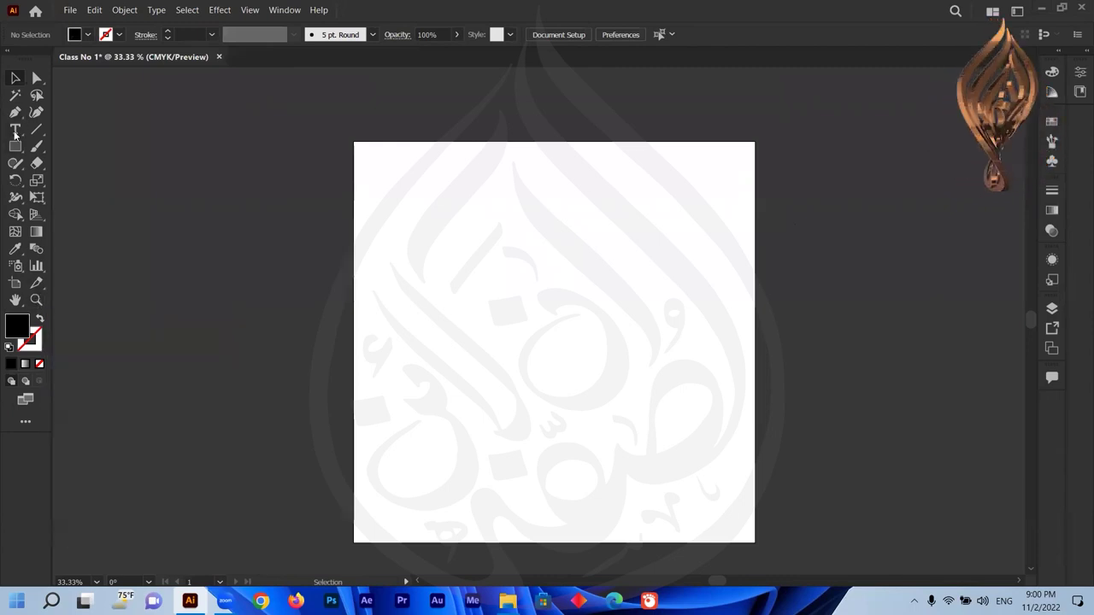
Step: Set the user interface brightness to Medium Dark in the preferences
left_click(94, 10)
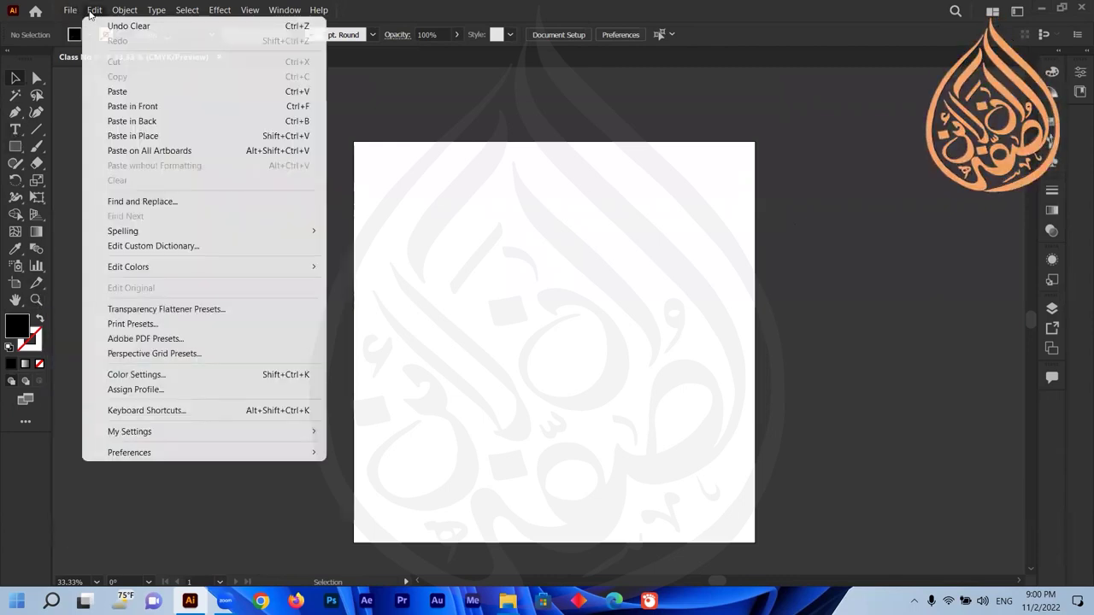
mouse_move(145, 453)
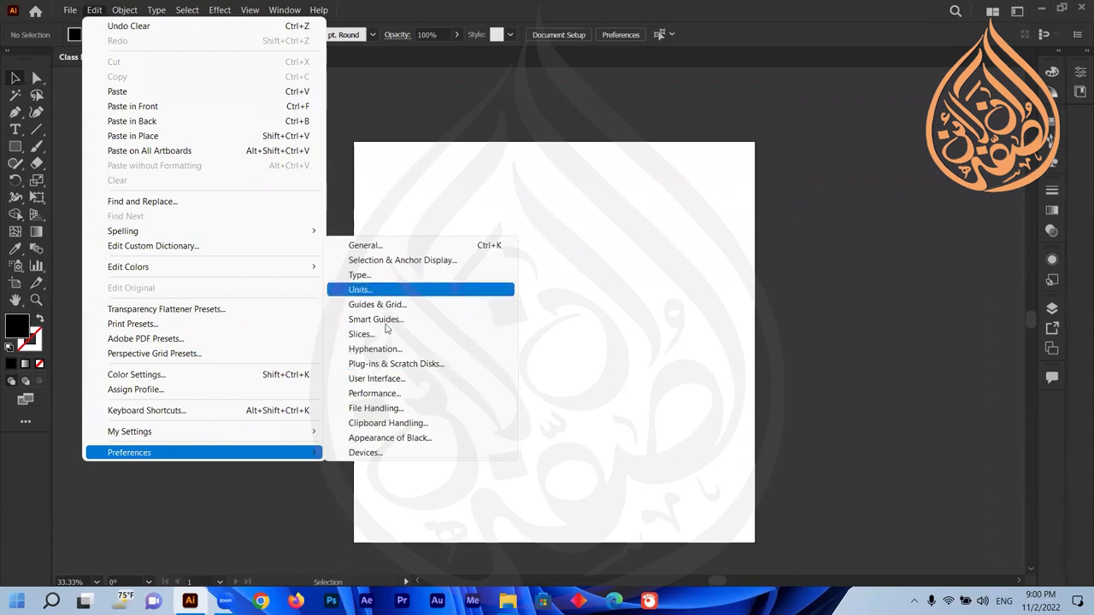
left_click(390, 380)
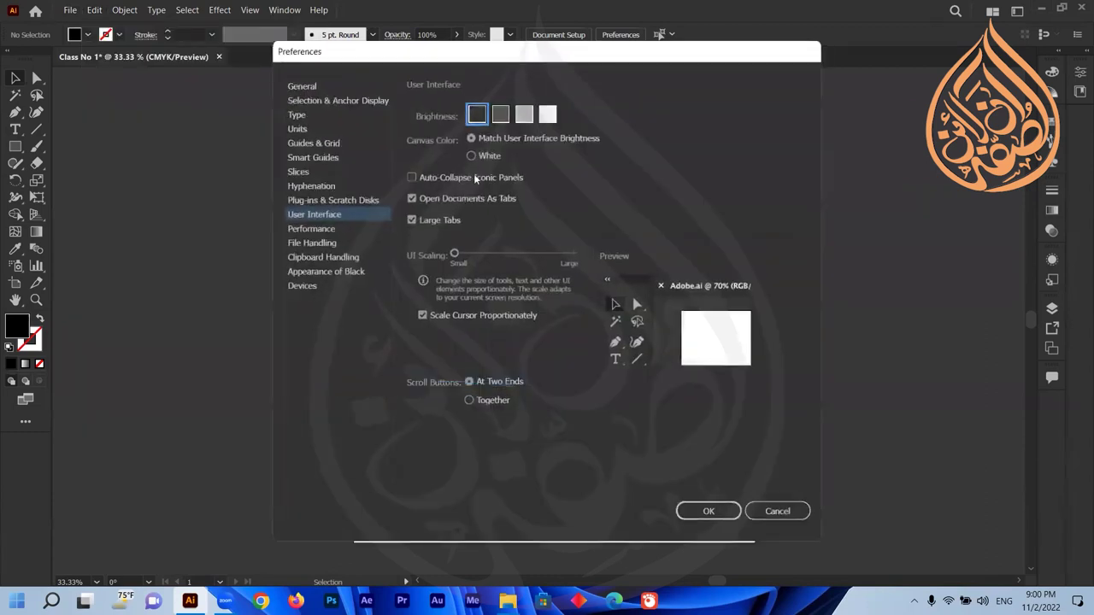
left_click(500, 115)
left_click(697, 516)
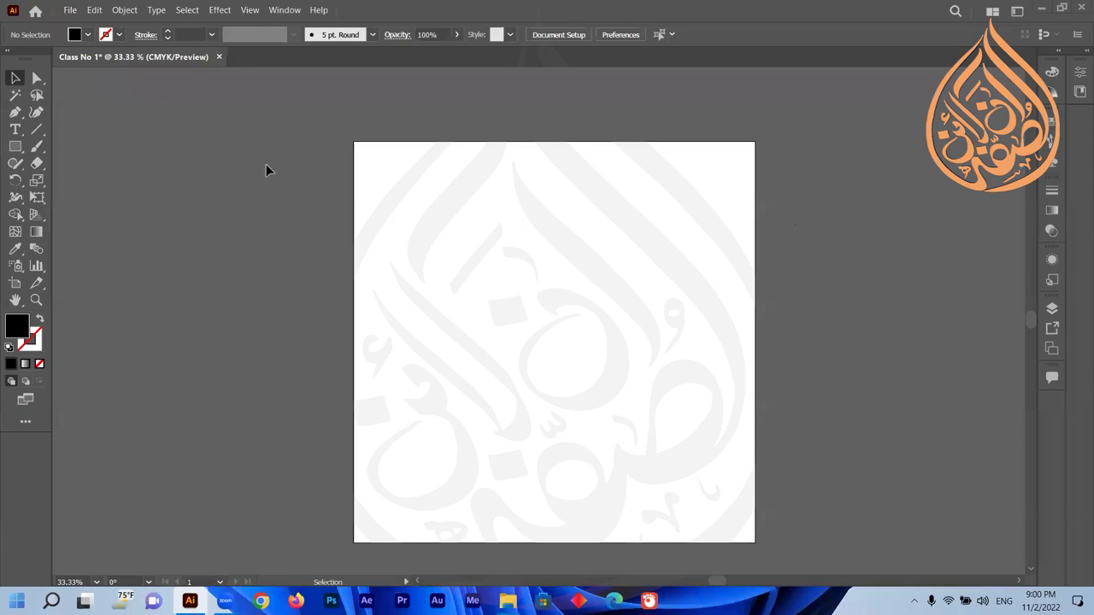
Step: Draw a nearly square rectangle in the upper-right part of the artboard and fill it with orange
left_click(15, 146)
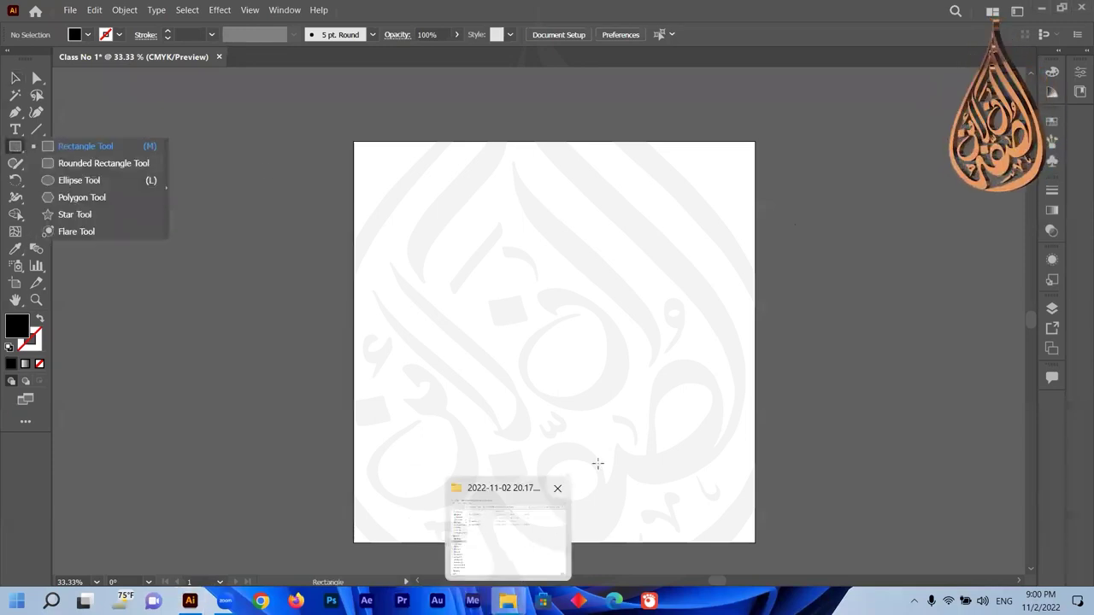
left_click(574, 333)
left_click(585, 330)
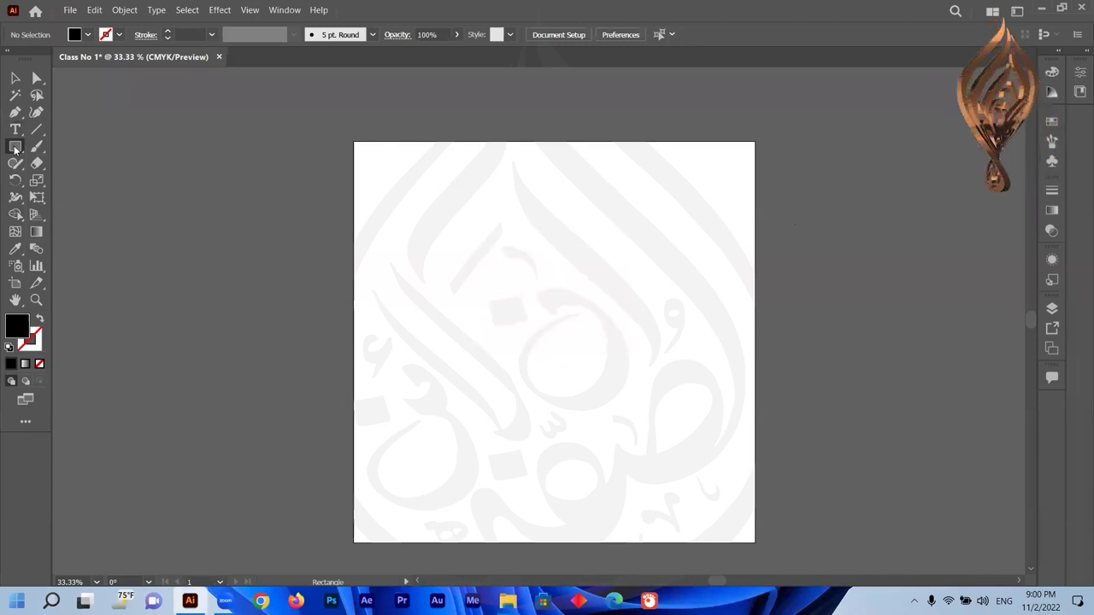
left_click(16, 146)
left_click(86, 146)
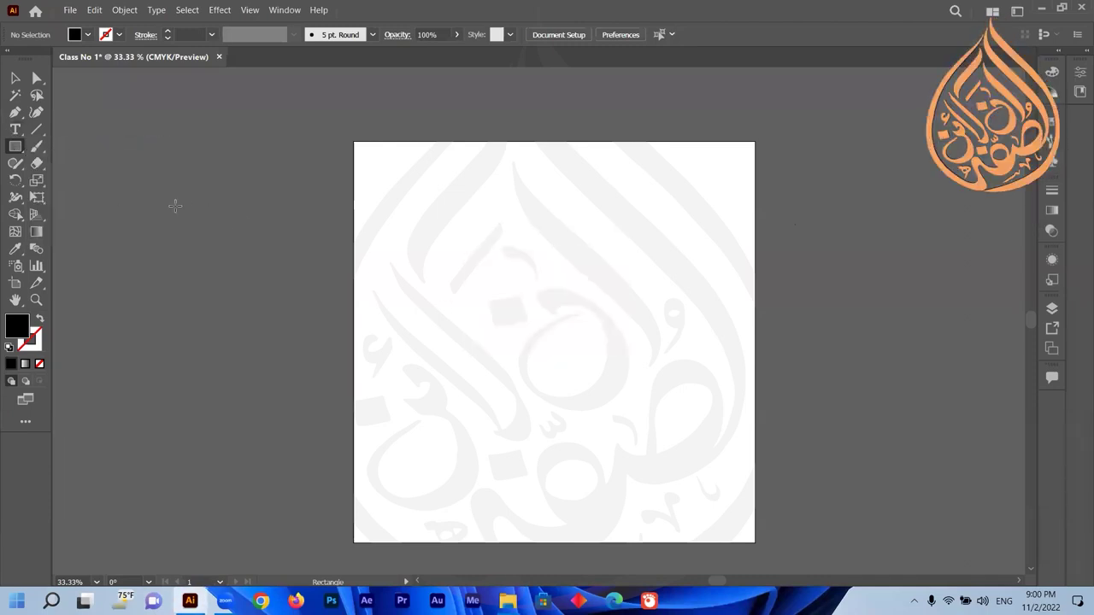
left_click(15, 146)
left_click(85, 146)
left_click_drag(613, 221, 703, 303)
left_click(77, 32)
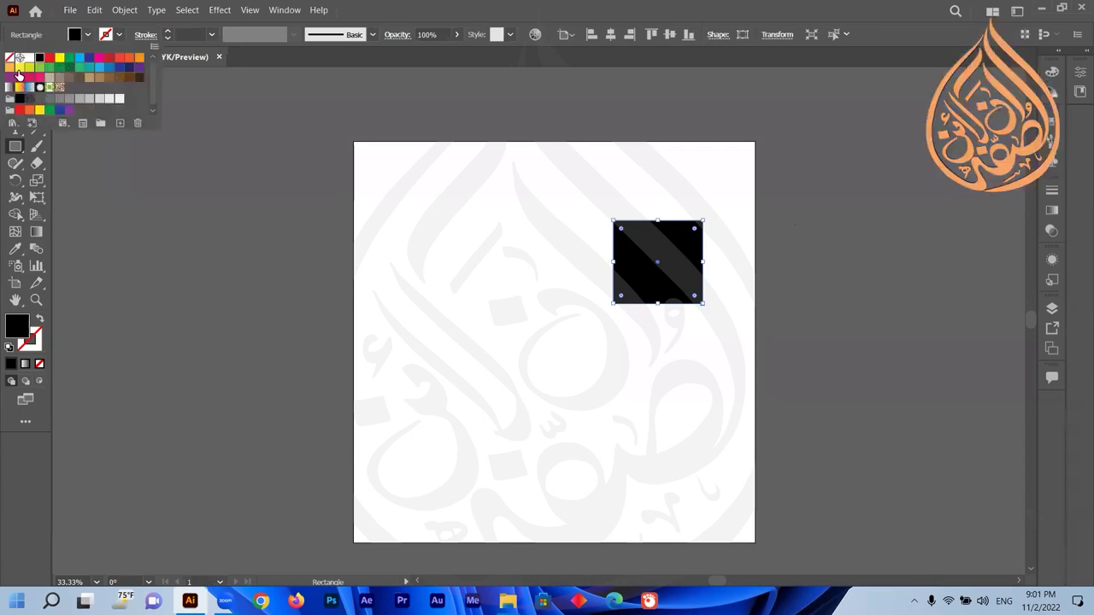
left_click(19, 86)
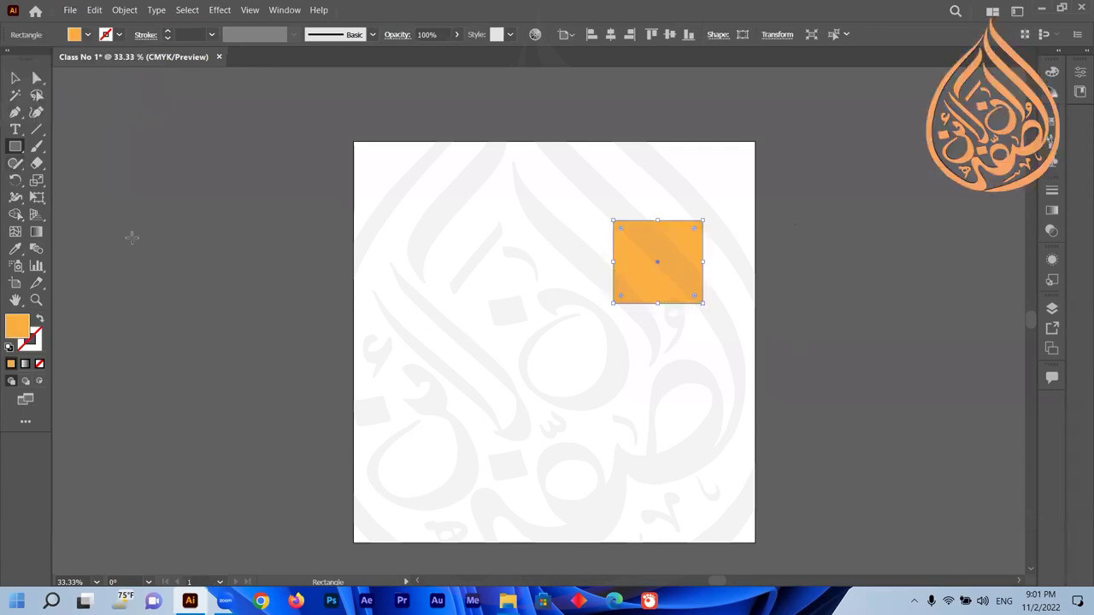
Step: Place the first certificate JPG from the certificate folder on the artboard, to the left of the orange rectangle
left_click(13, 79)
left_click(70, 9)
left_click(104, 254)
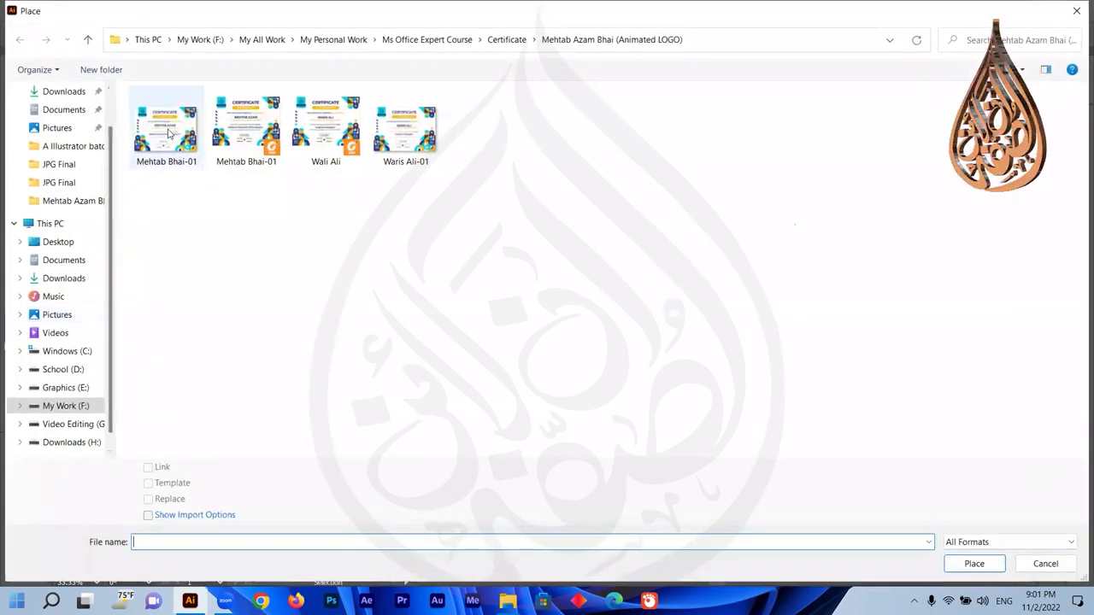
double_click(165, 137)
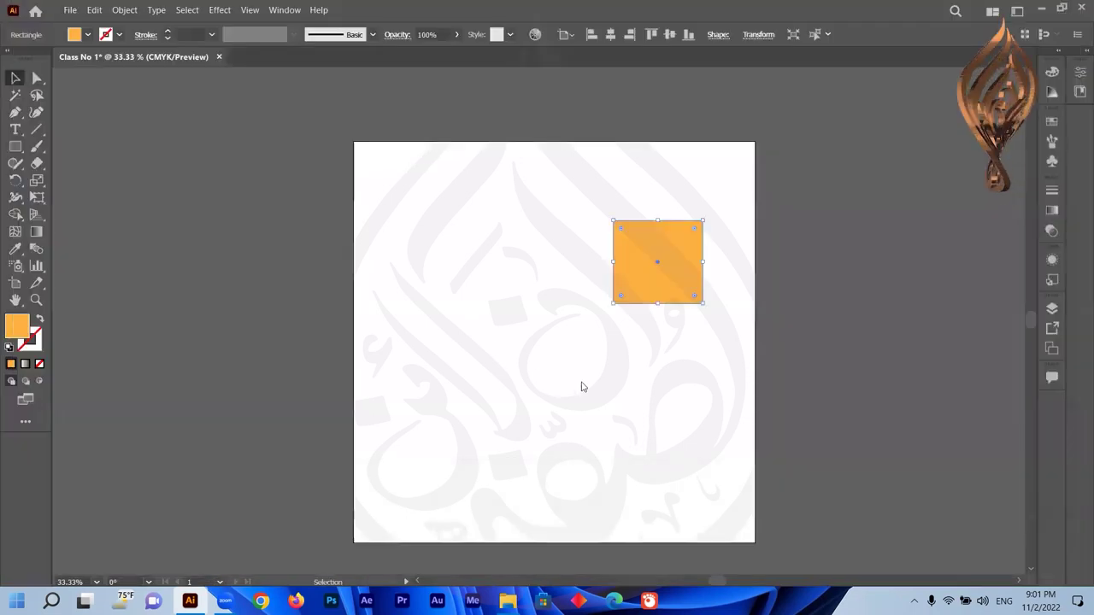
left_click_drag(416, 220, 534, 327)
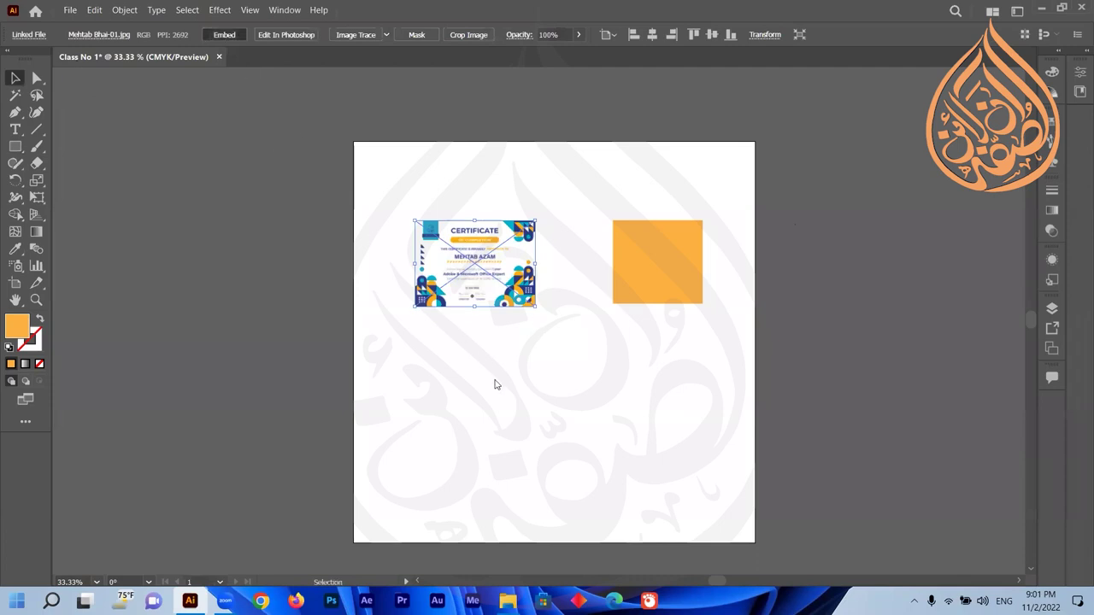
left_click(490, 309)
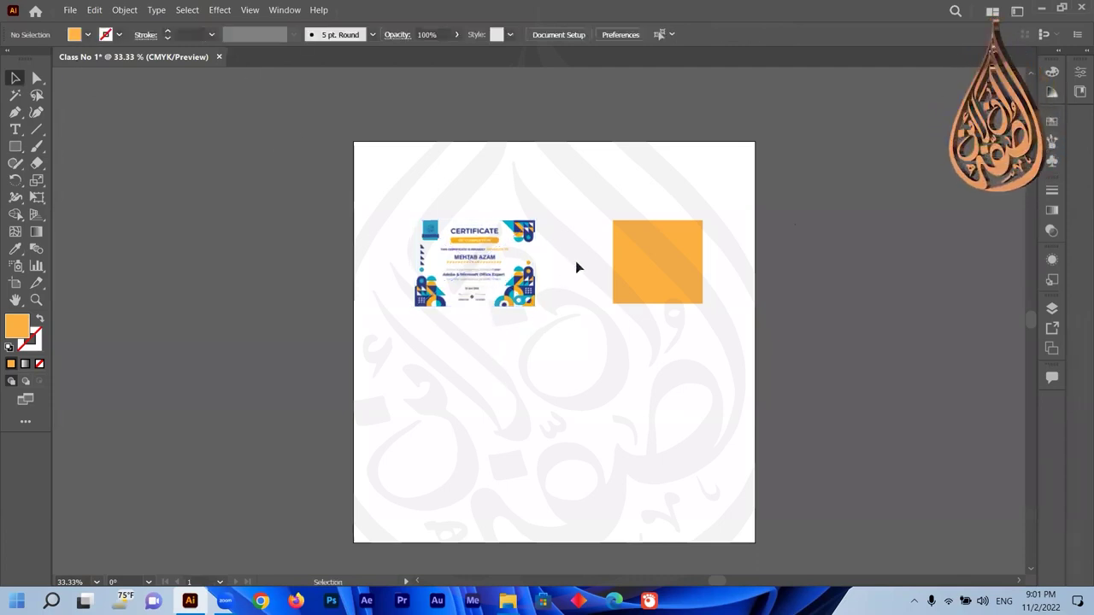
Step: Embed the certificate image at a slightly smaller size and move the orange rectangle close beside it
left_click_drag(639, 270, 577, 270)
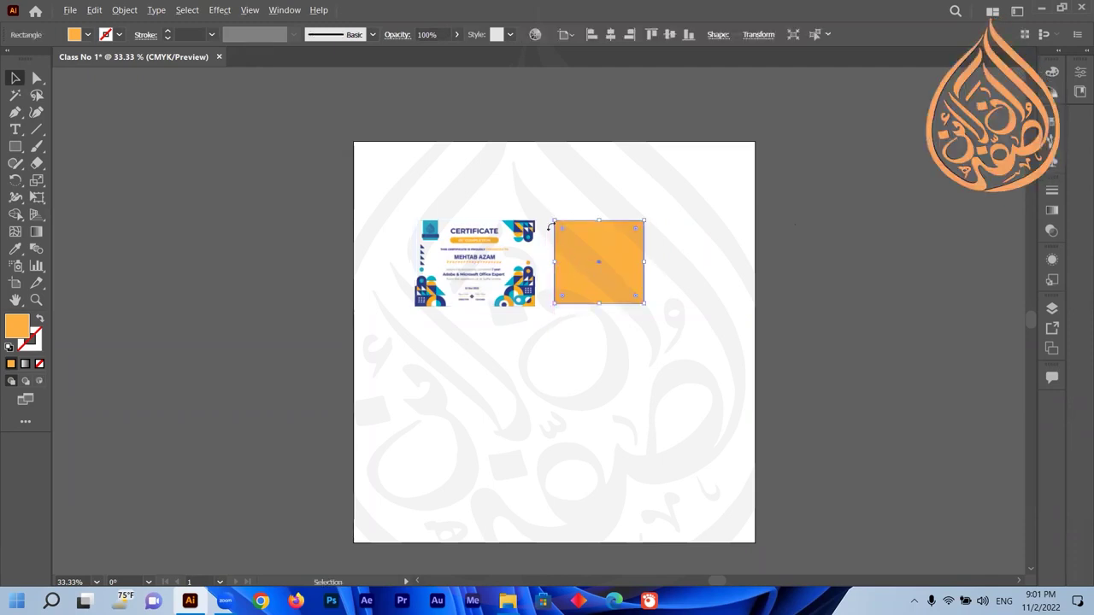
left_click(533, 303)
left_click_drag(537, 306, 529, 302)
left_click_drag(585, 270, 576, 270)
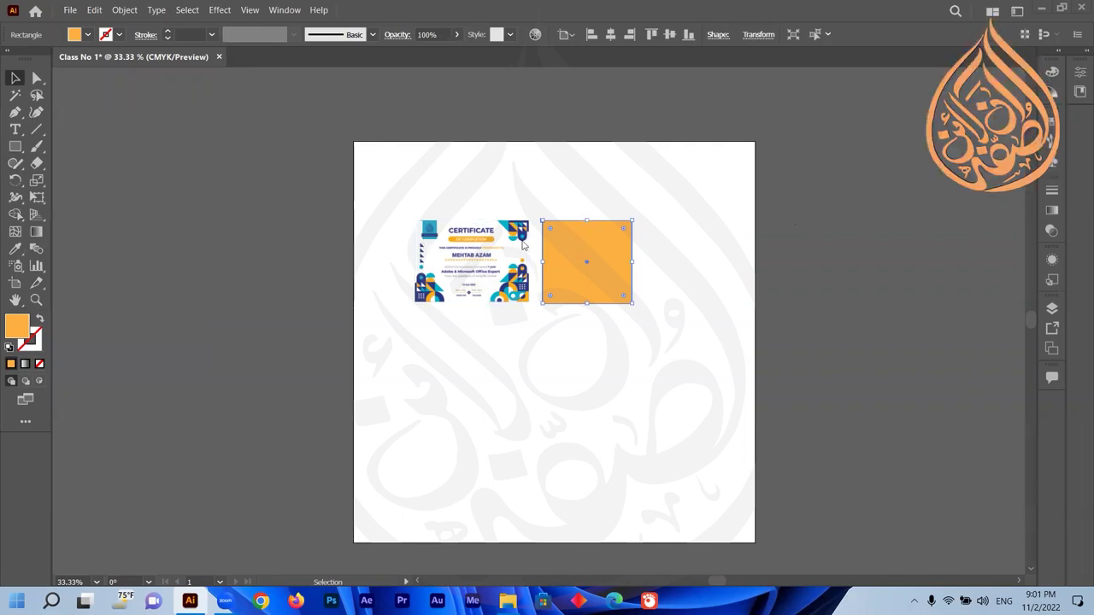
Step: Compare the certificate image with the orange rectangle and zoom in to 64000% on the rectangle's upper-left corner to examine its edge sharpness
left_click(474, 250)
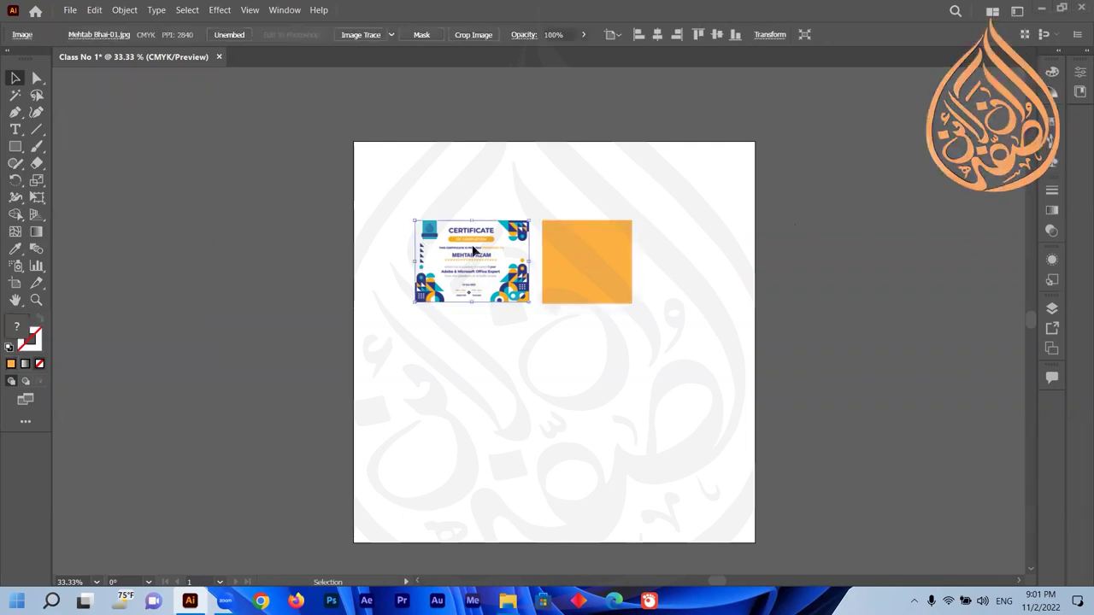
left_click(577, 249)
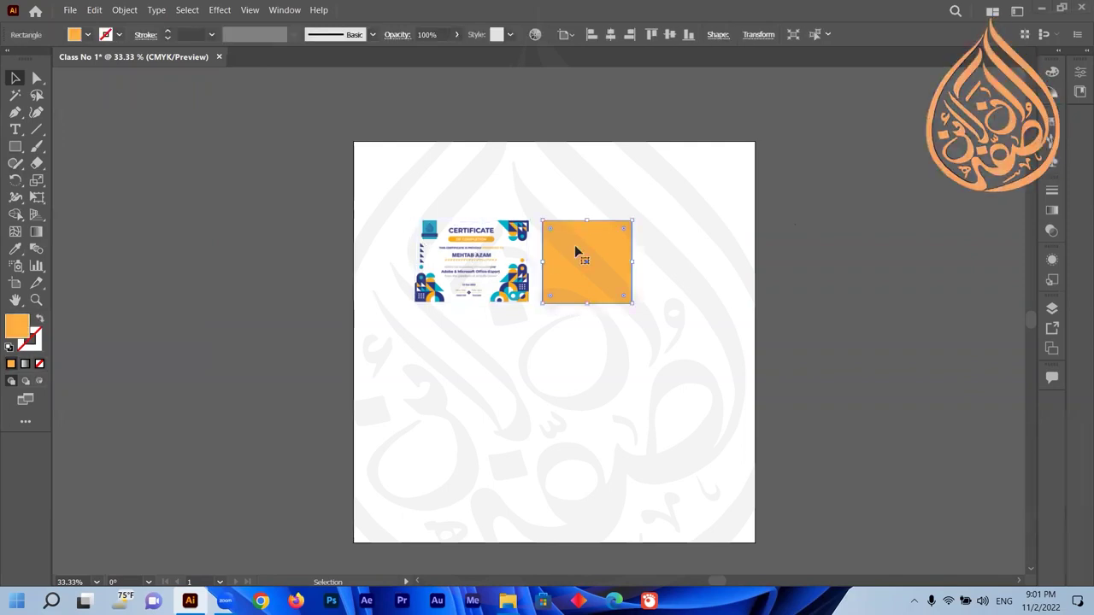
left_click(501, 254)
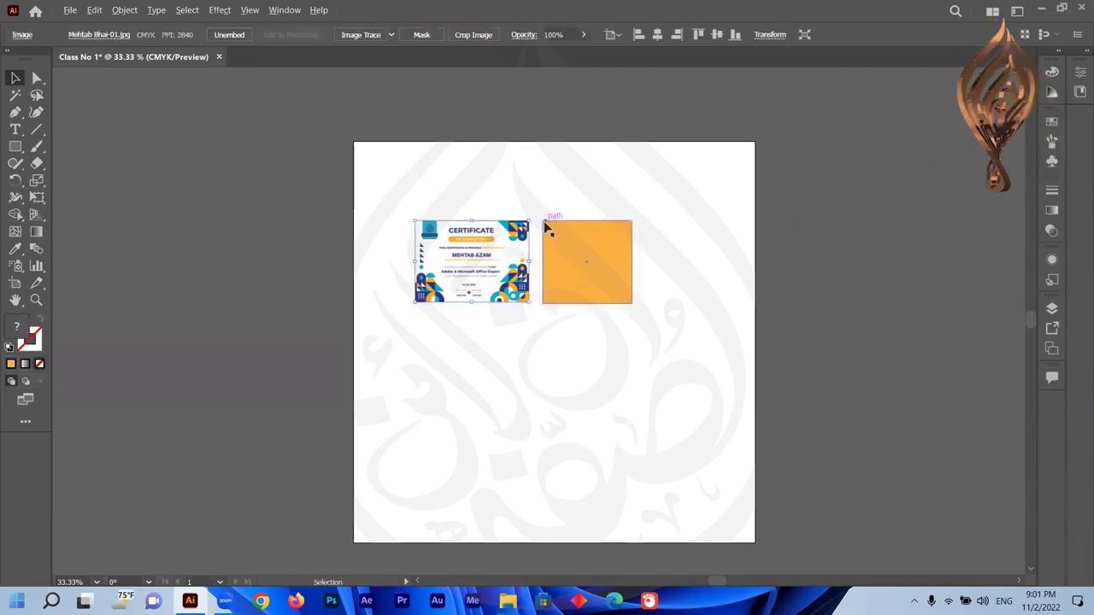
scroll(544, 223, "up", 10)
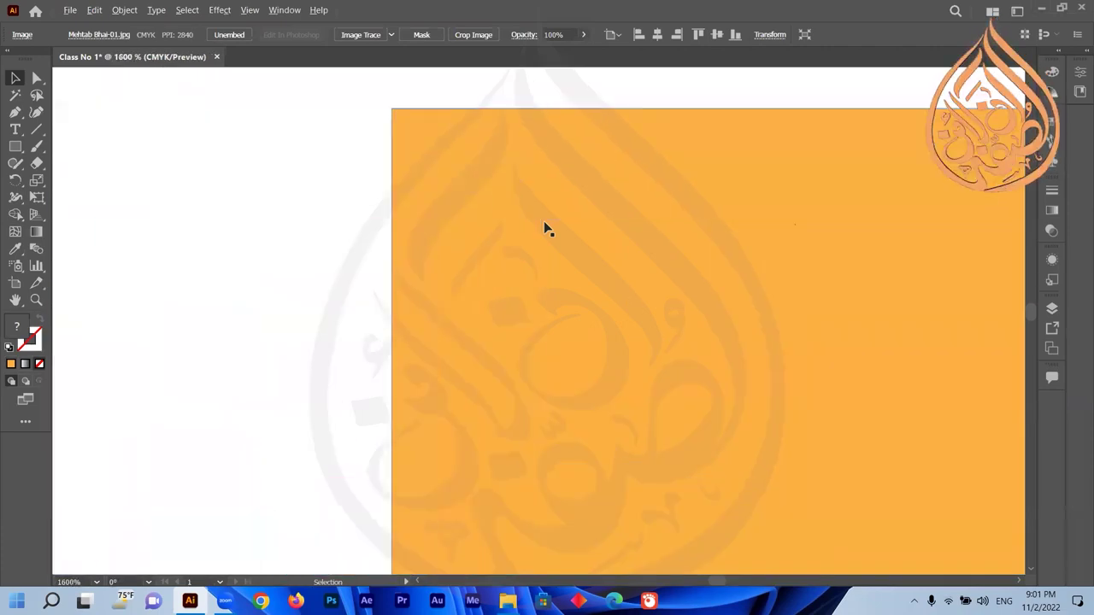
scroll(545, 227, "up", 3)
scroll(393, 249, "up", 5)
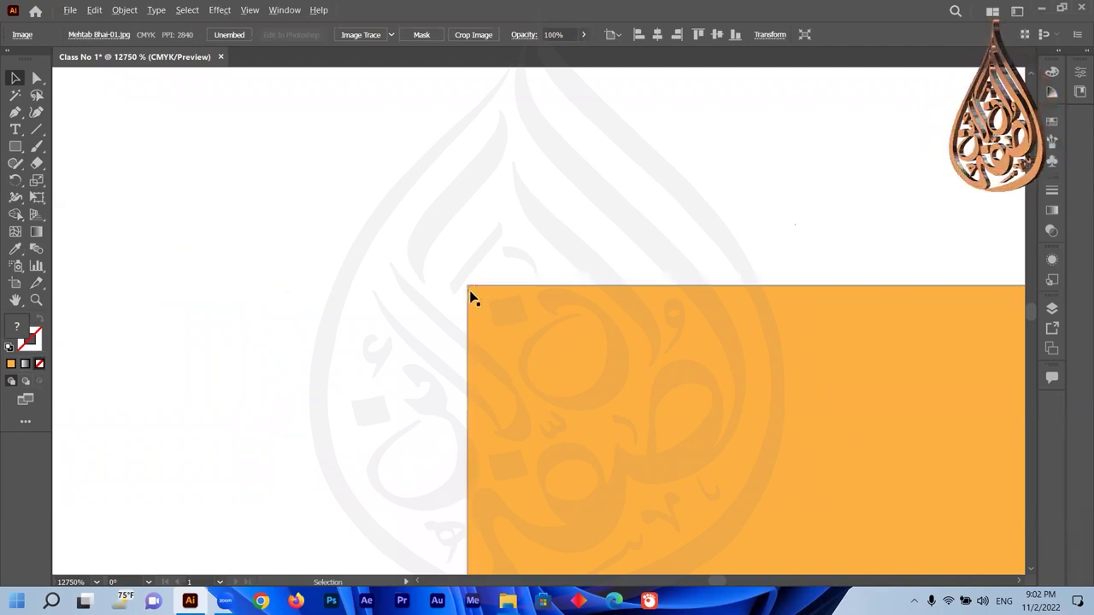
scroll(471, 296, "up", 1)
left_click_drag(538, 300, 467, 238)
scroll(464, 237, "up", 1)
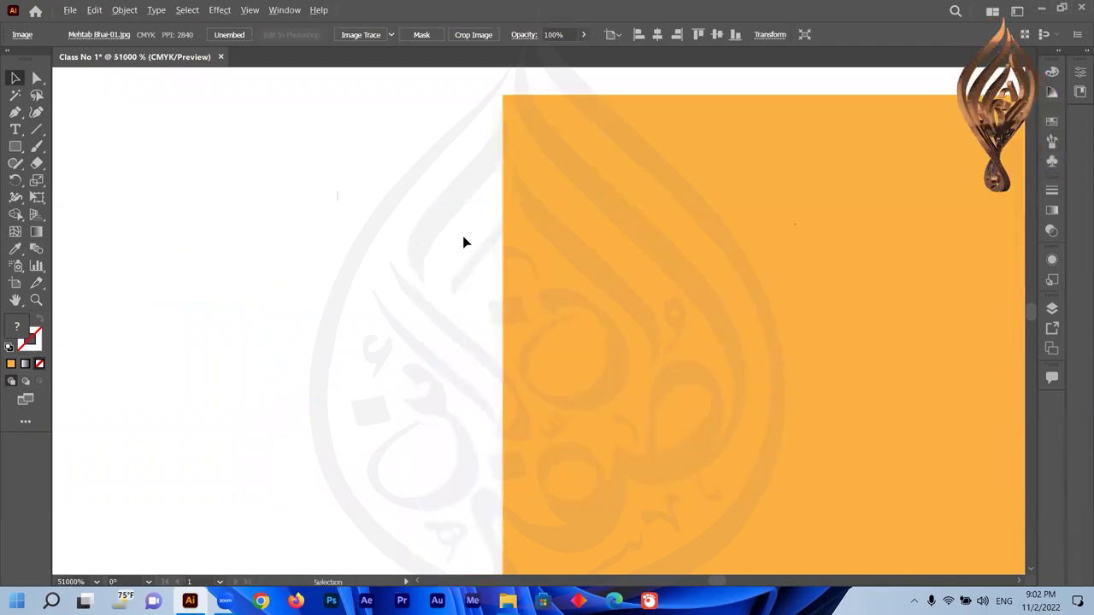
left_click_drag(579, 223, 482, 376)
scroll(419, 272, "up", 1)
left_click_drag(718, 404, 513, 286)
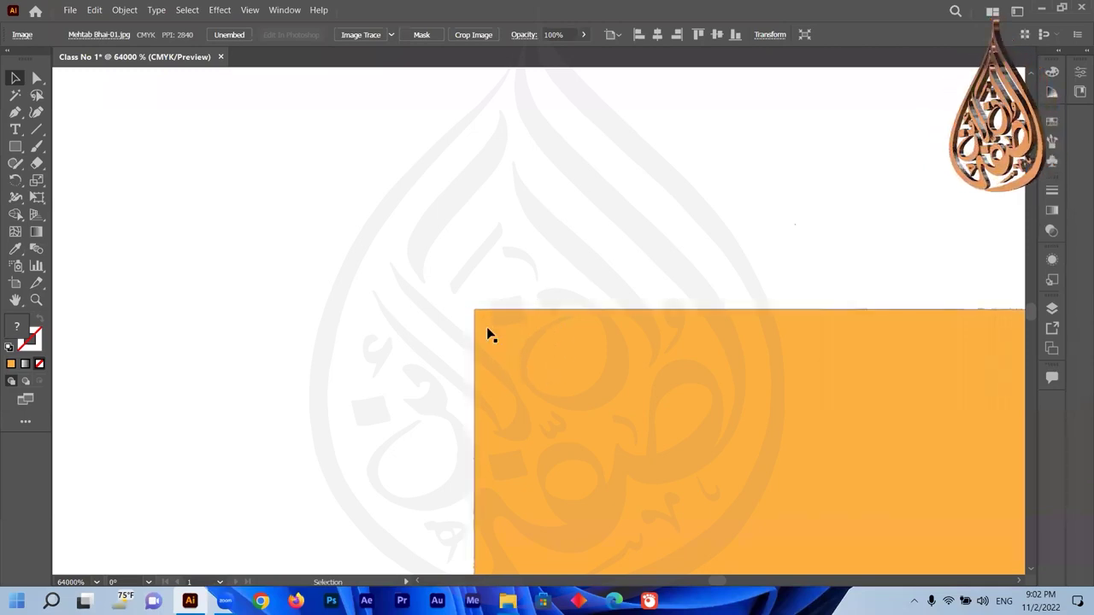
Step: Compare the upper-right corner of the certificate image with the neighbouring orange rectangle at up to 17000% zoom
scroll(492, 335, "down", 20)
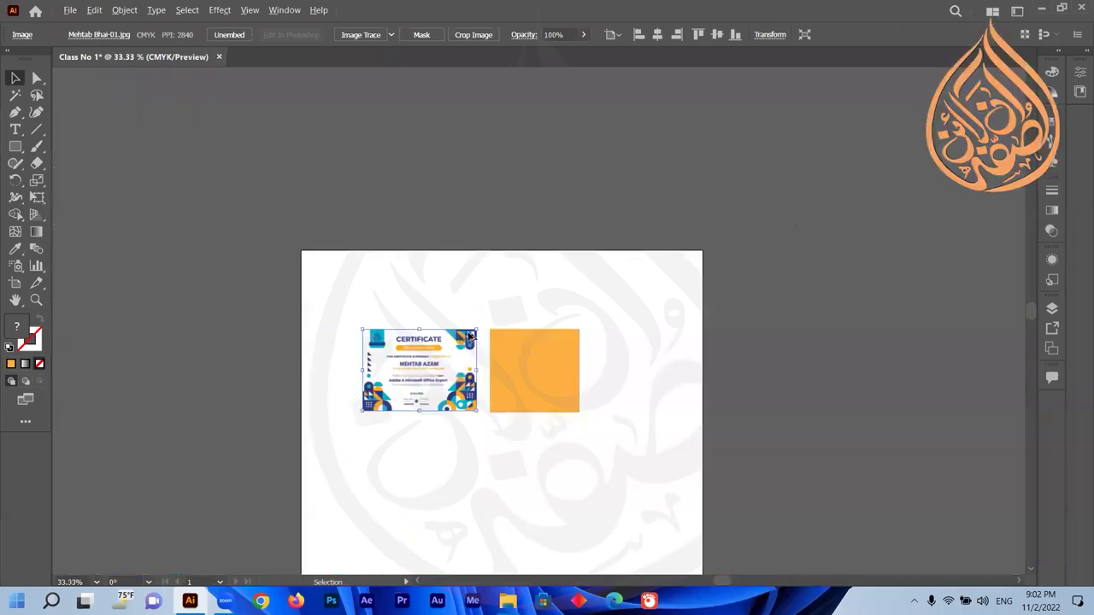
scroll(475, 332, "up", 9)
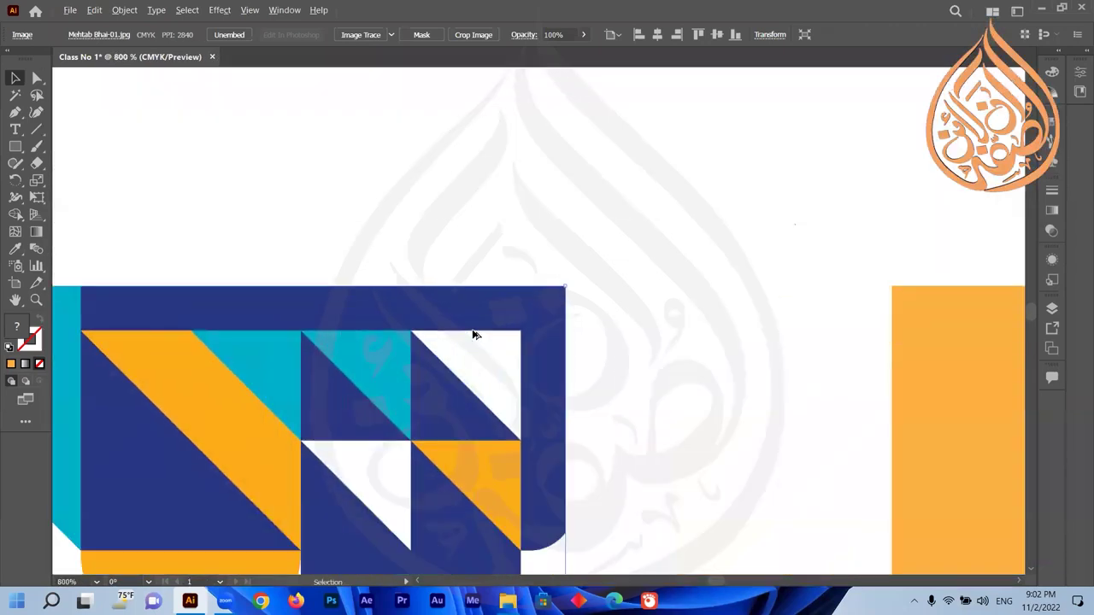
scroll(577, 289, "up", 9)
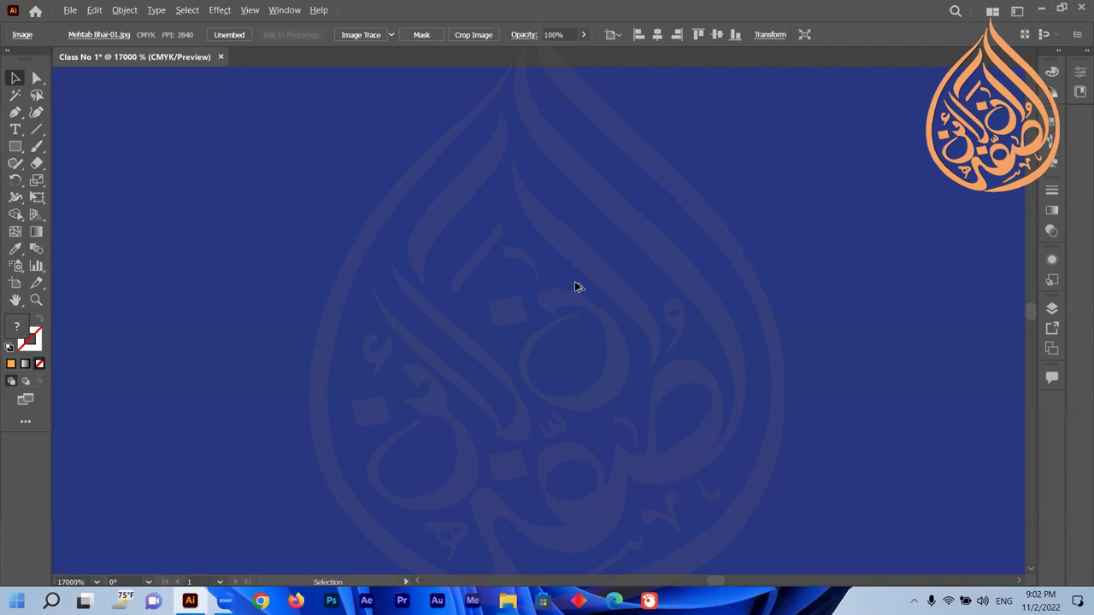
scroll(516, 439, "down", 2)
scroll(364, 307, "down", 8)
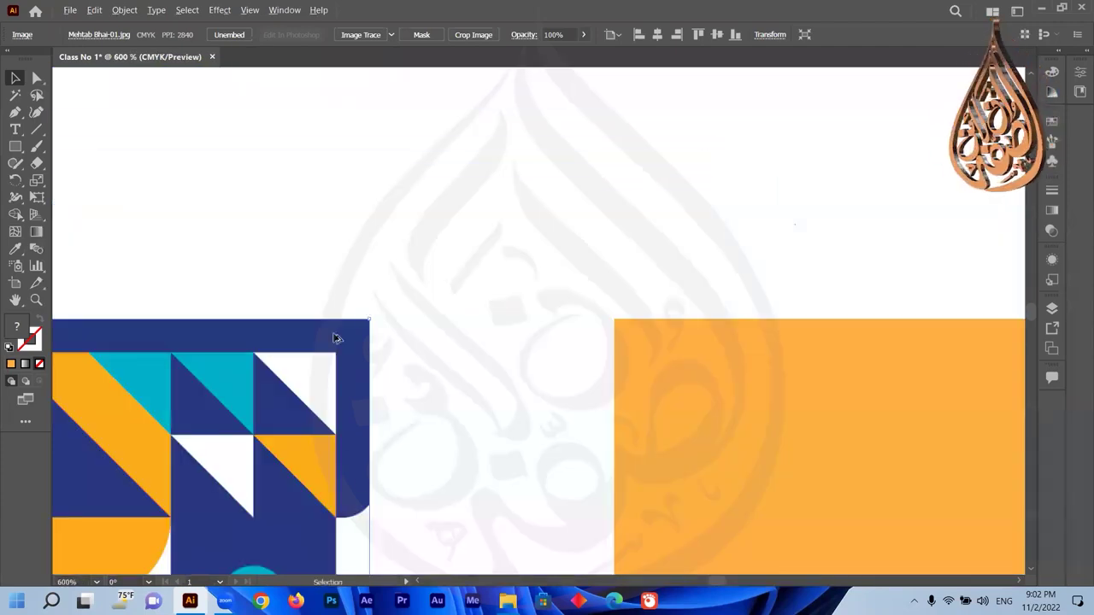
Step: Examine the lettering edges of the teal logo in the certificate's upper-left corner at increasing zoom, up to 64000%
scroll(631, 183, "left", 15)
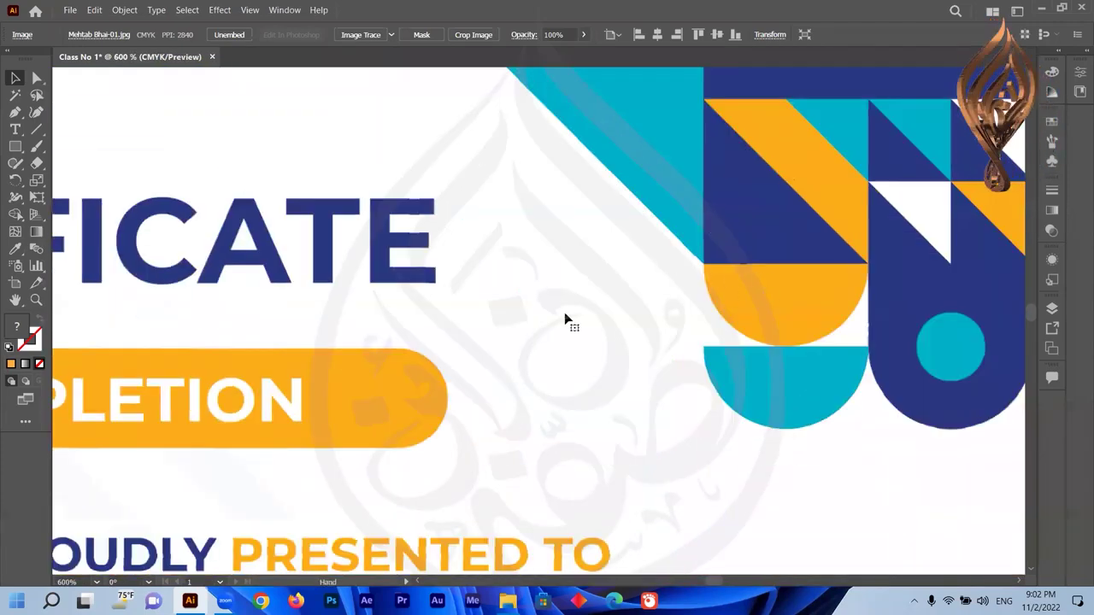
scroll(654, 391, "up", 5)
scroll(427, 219, "left", 8)
scroll(427, 257, "down", 2)
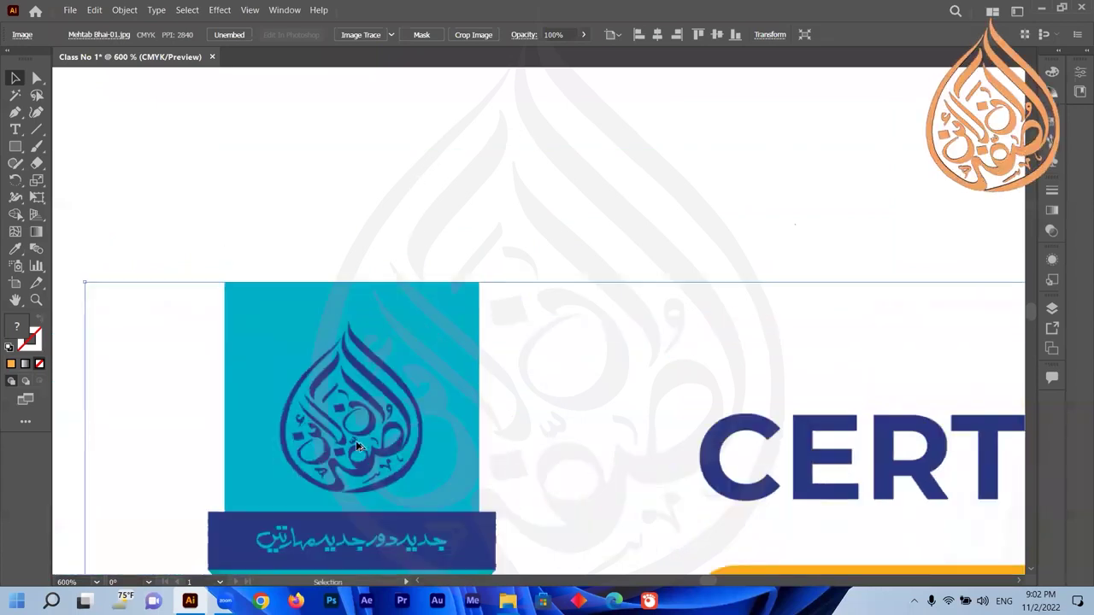
scroll(440, 403, "up", 6)
key("space")
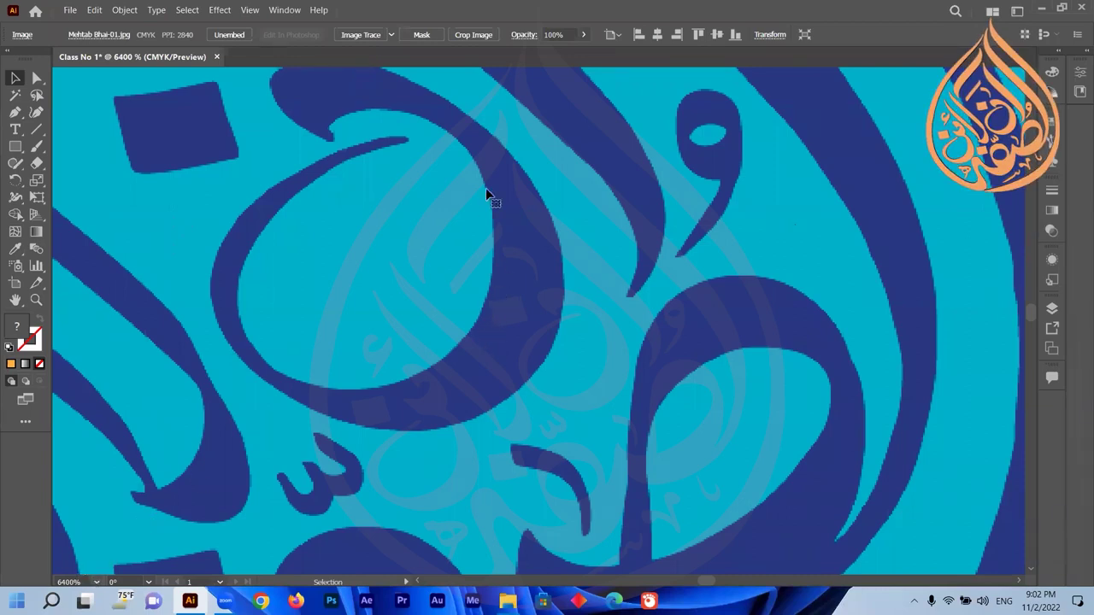
scroll(458, 287, "up", 1)
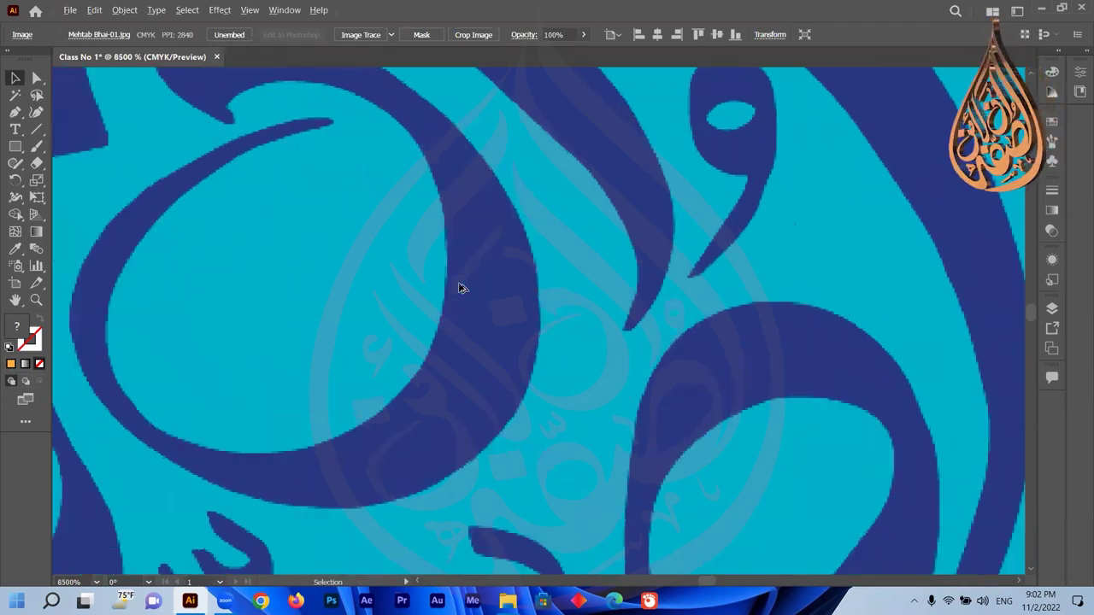
scroll(458, 288, "up", 1)
scroll(458, 288, "up", 1)
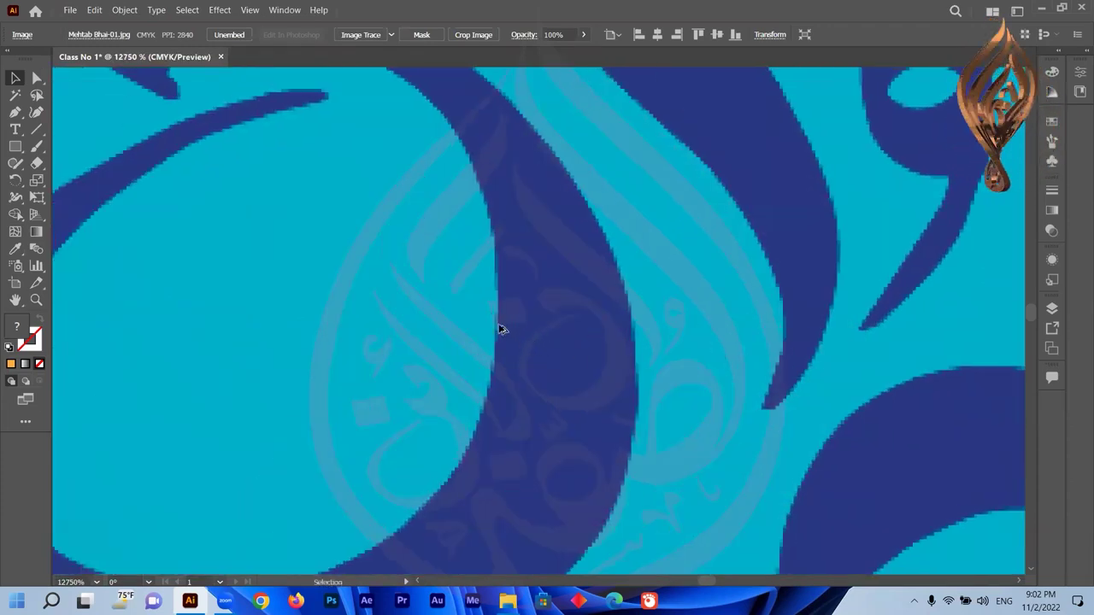
scroll(502, 329, "up", 1)
scroll(494, 327, "up", 1)
scroll(530, 361, "up", 1)
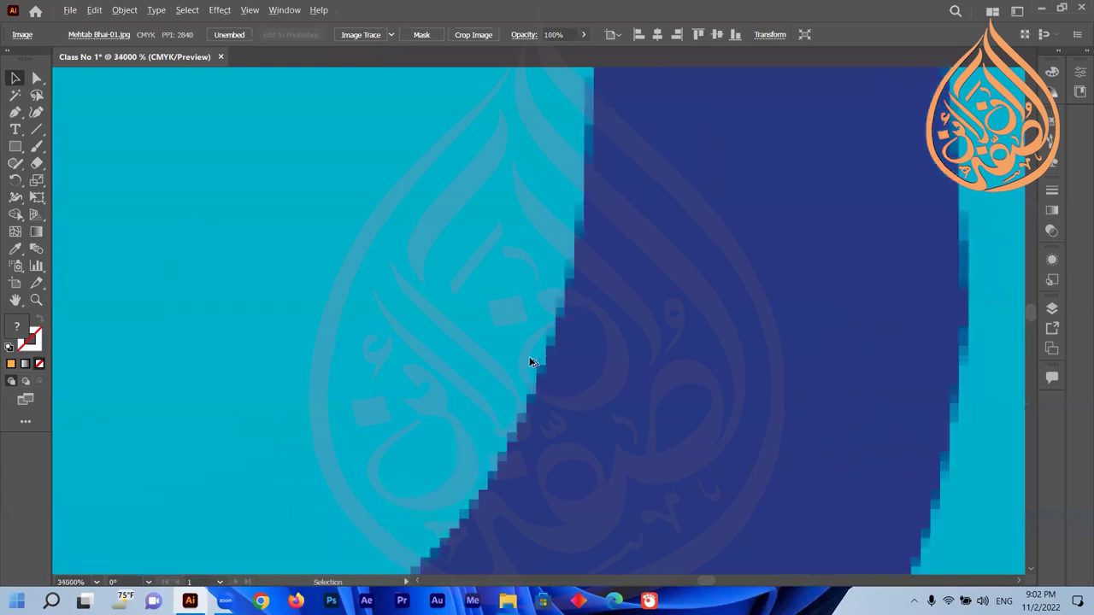
scroll(530, 361, "up", 1)
Step: Inspect the individual pixels along the teal and navy edges of the logo lettering at 64000% zoom
left_click_drag(860, 378, 573, 344)
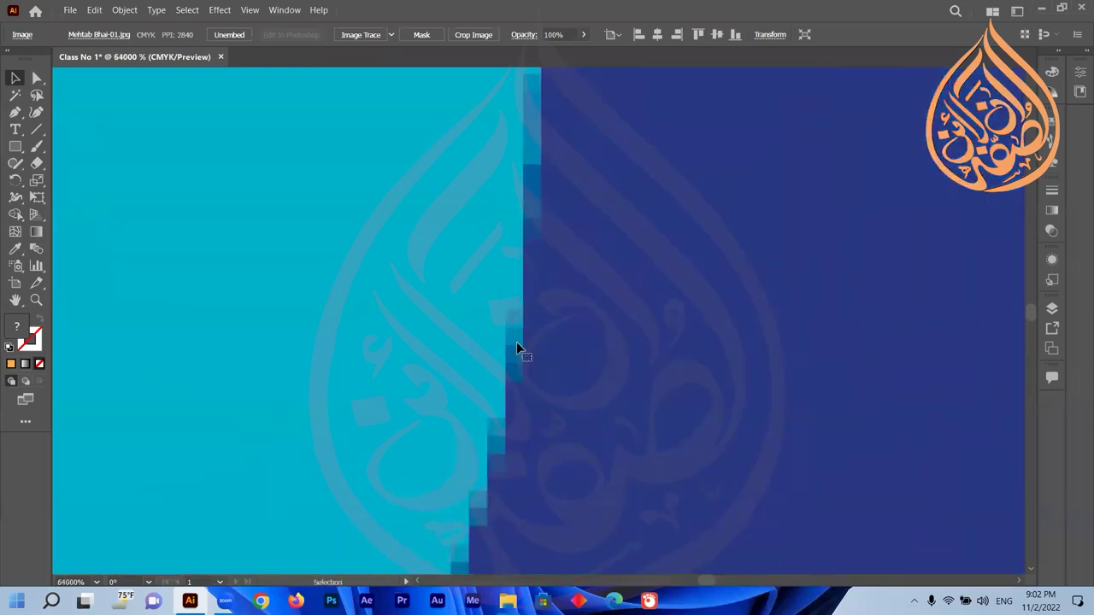
scroll(517, 340, "right", 2)
left_click_drag(419, 353, 826, 396)
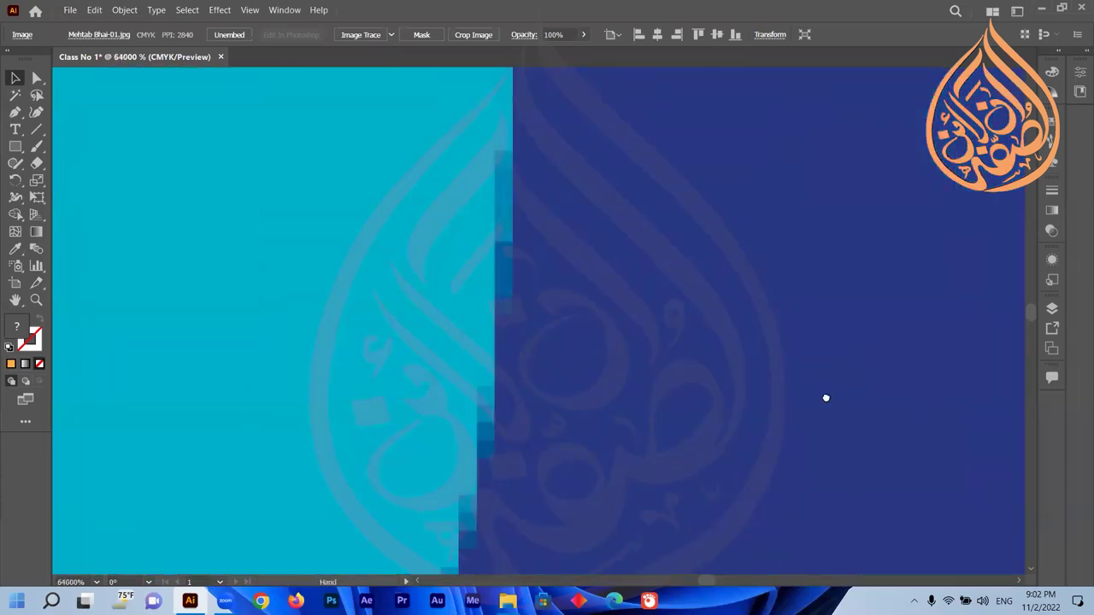
left_click_drag(496, 437, 508, 318)
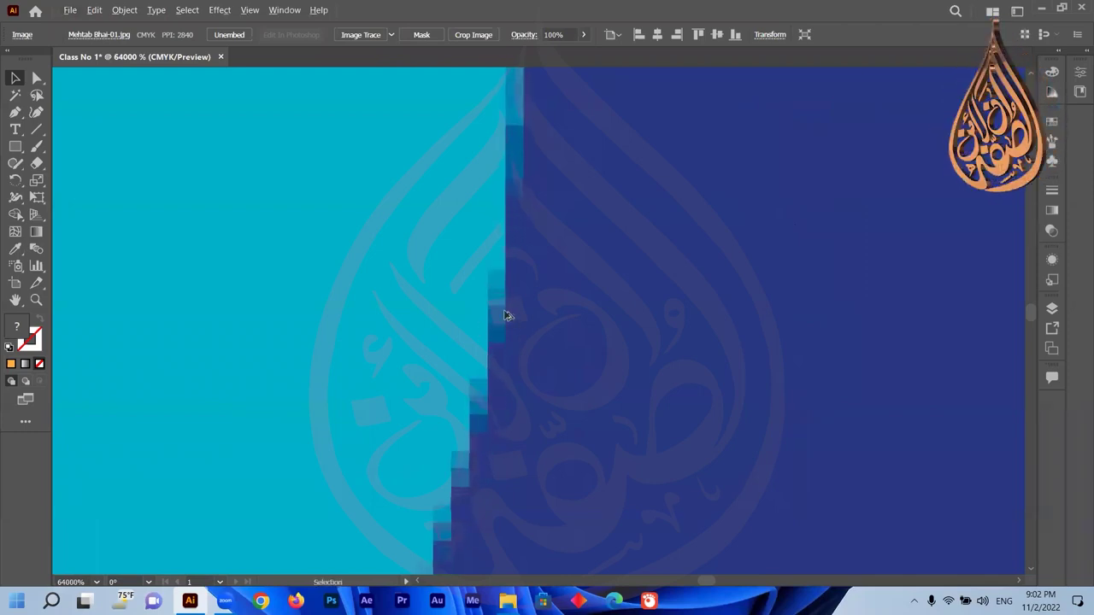
left_click_drag(441, 343, 841, 376)
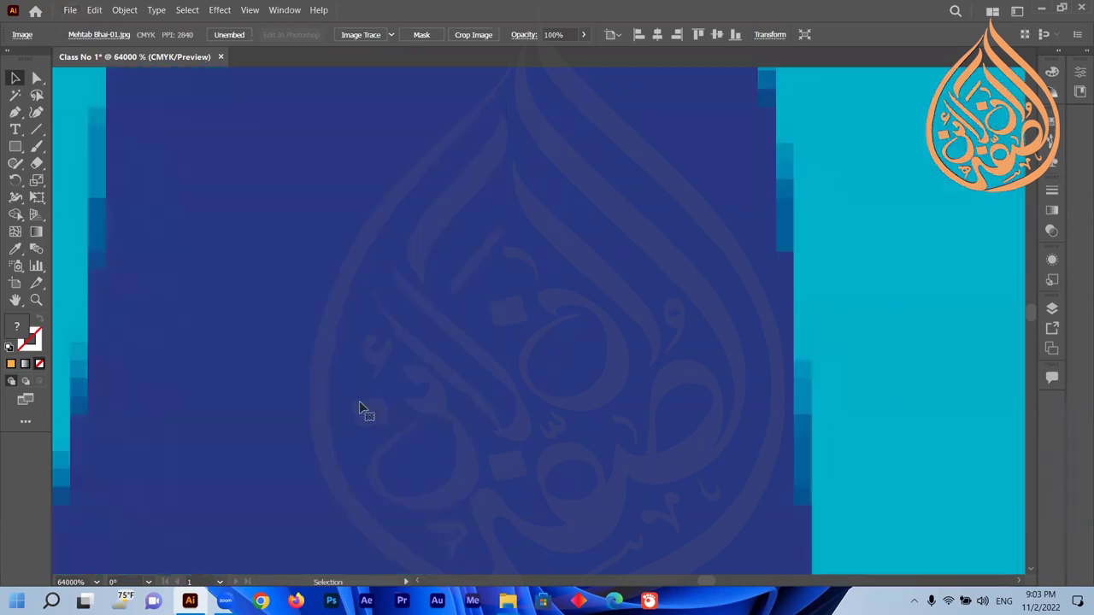
left_click_drag(361, 410, 744, 382)
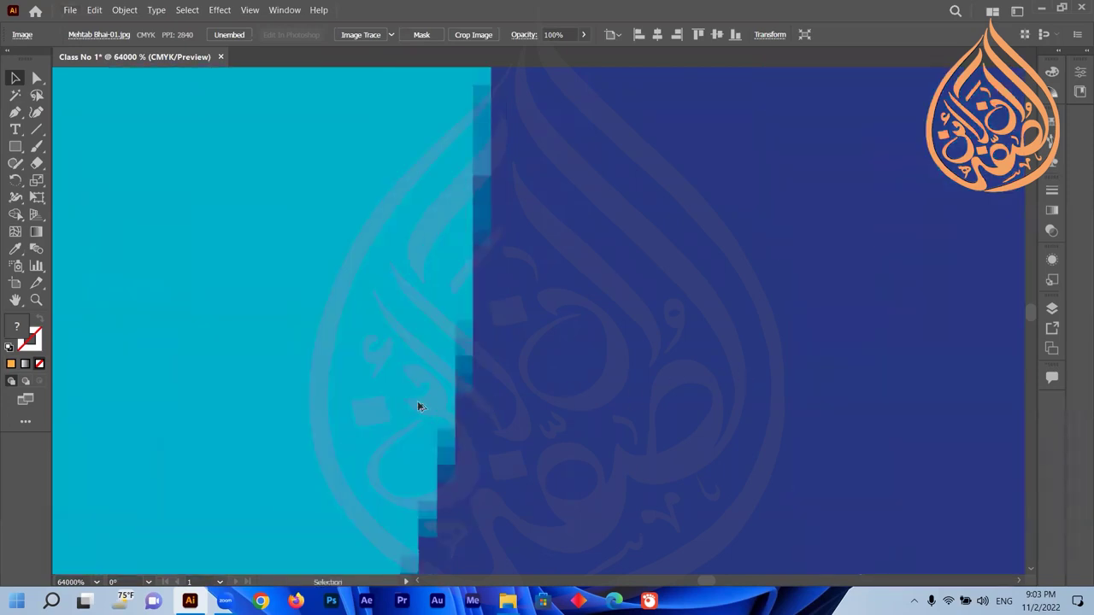
scroll(484, 383, "up", 1)
left_click_drag(249, 372, 548, 267)
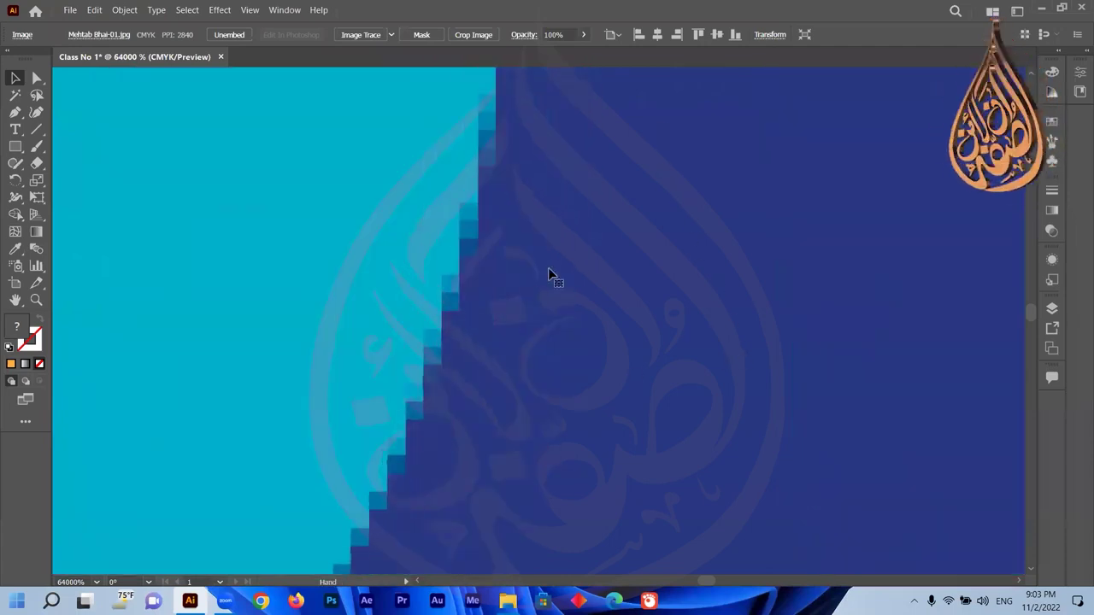
Step: Draw a short diagonal line inside the upper-left corner of the orange rectangle and give it a 1 pt red stroke
scroll(463, 323, "down", 10, "alt")
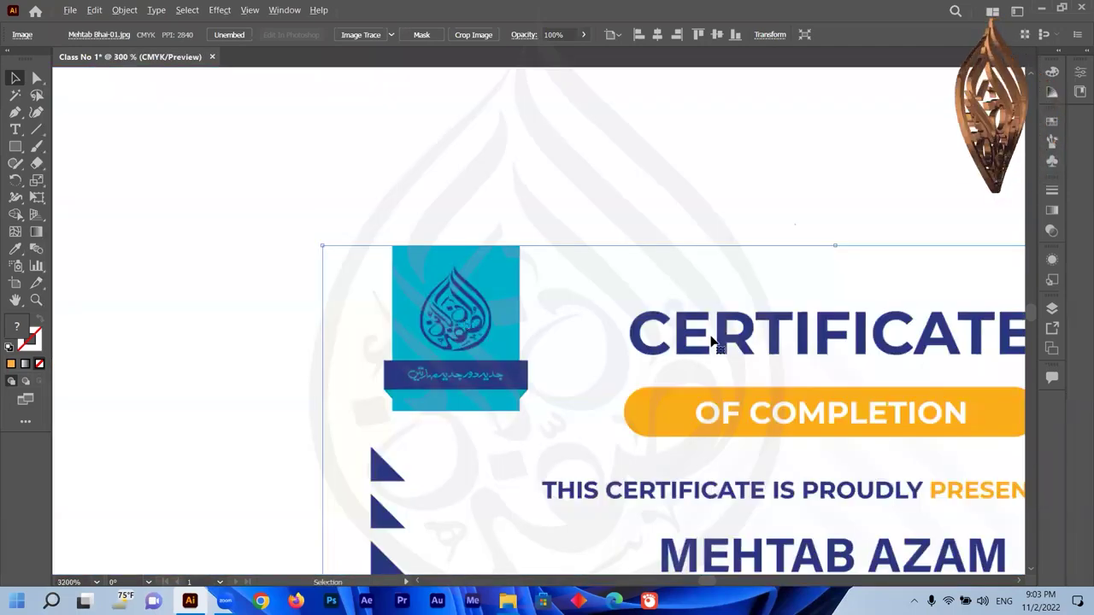
left_click_drag(877, 367, 857, 364)
scroll(857, 364, "right", 5, "ctrl")
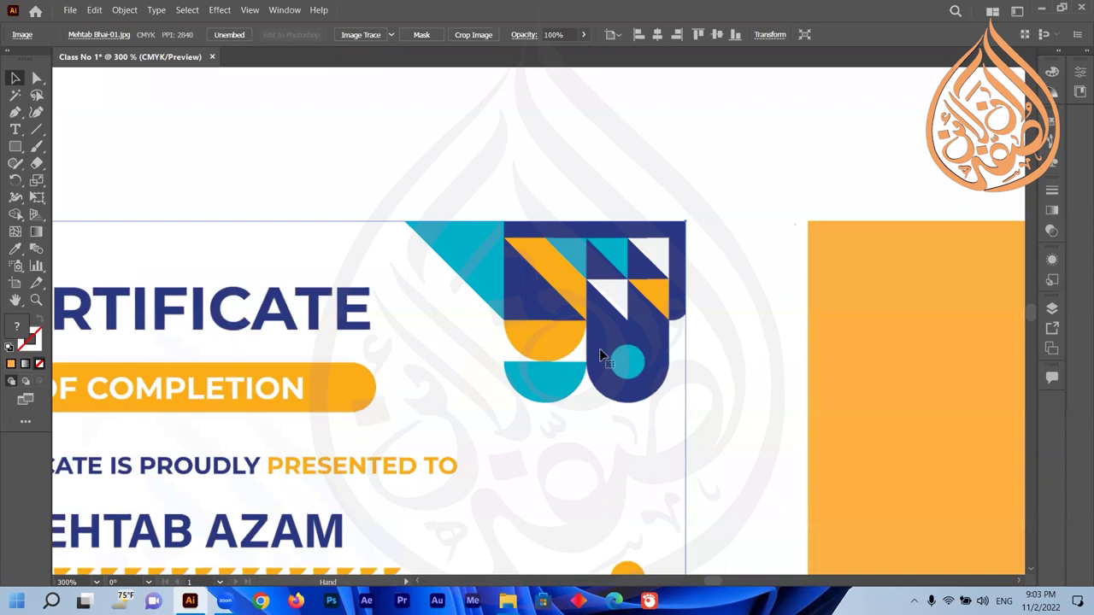
scroll(513, 342, "up", 2, "alt")
scroll(496, 203, "up", 10, "alt")
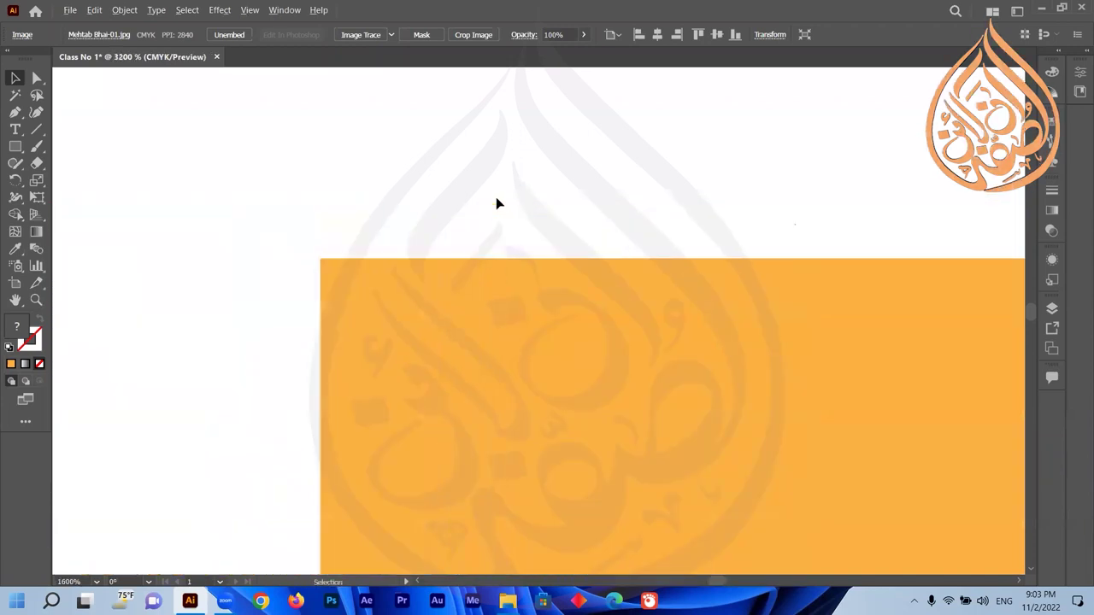
left_click_drag(600, 407, 354, 271)
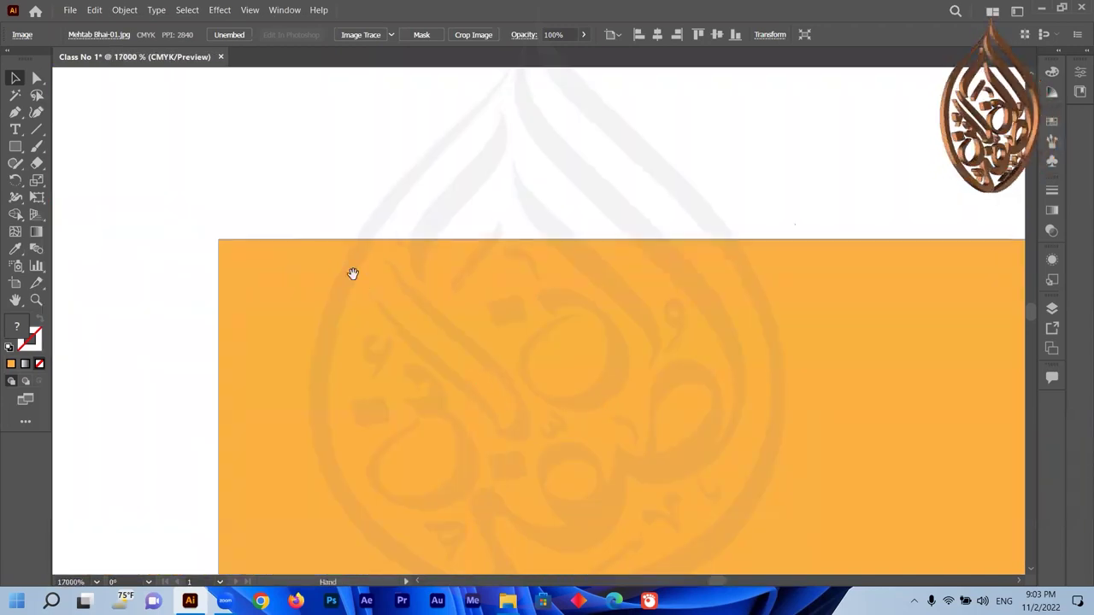
left_click(36, 129)
left_click_drag(394, 309, 659, 495)
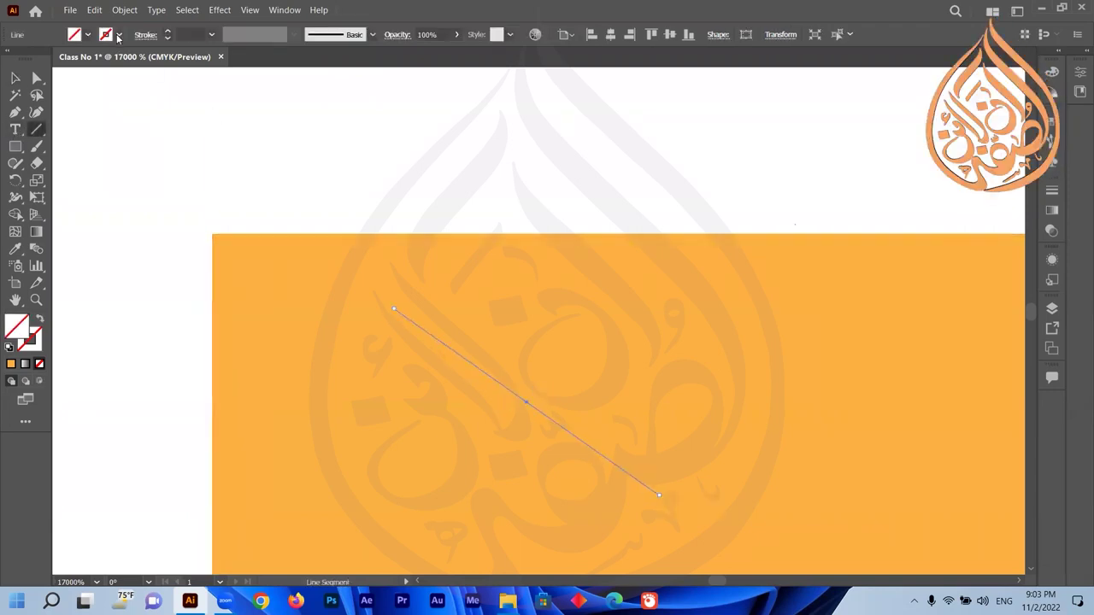
left_click(119, 34)
left_click(49, 59)
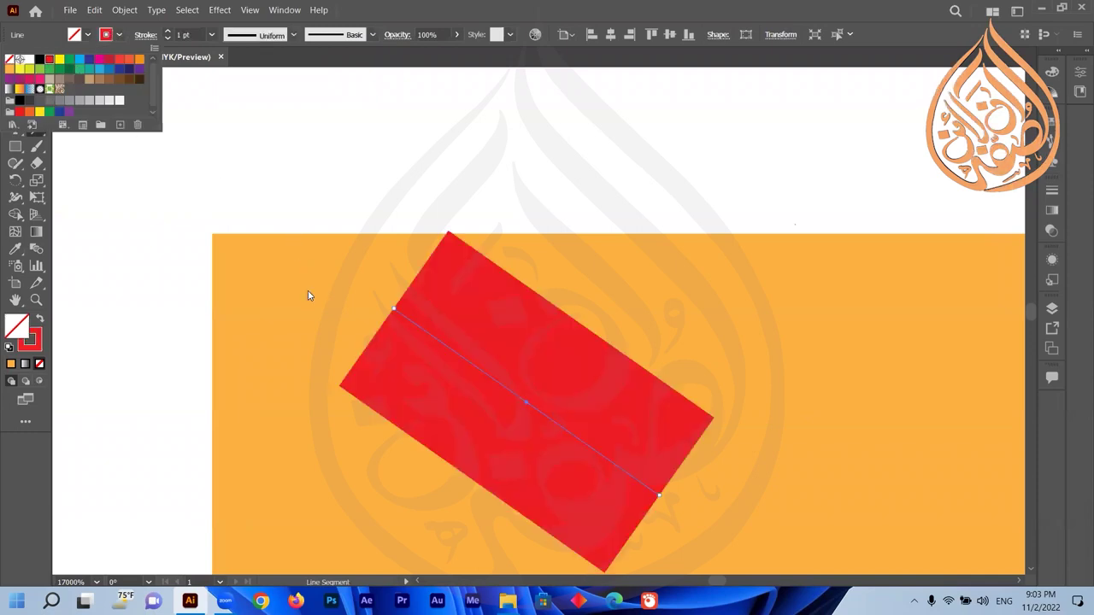
left_click(125, 188)
Step: Move the red line up off the orange rectangle onto the white area just above its upper-left corner
left_click(15, 78)
scroll(489, 323, "down", 5)
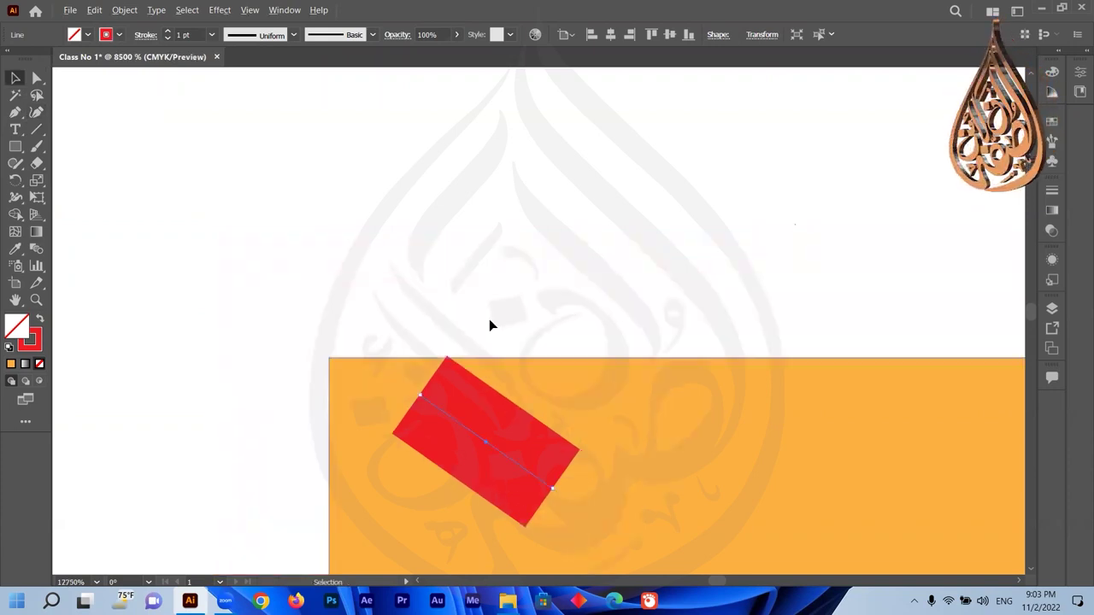
scroll(489, 320, "up", 6)
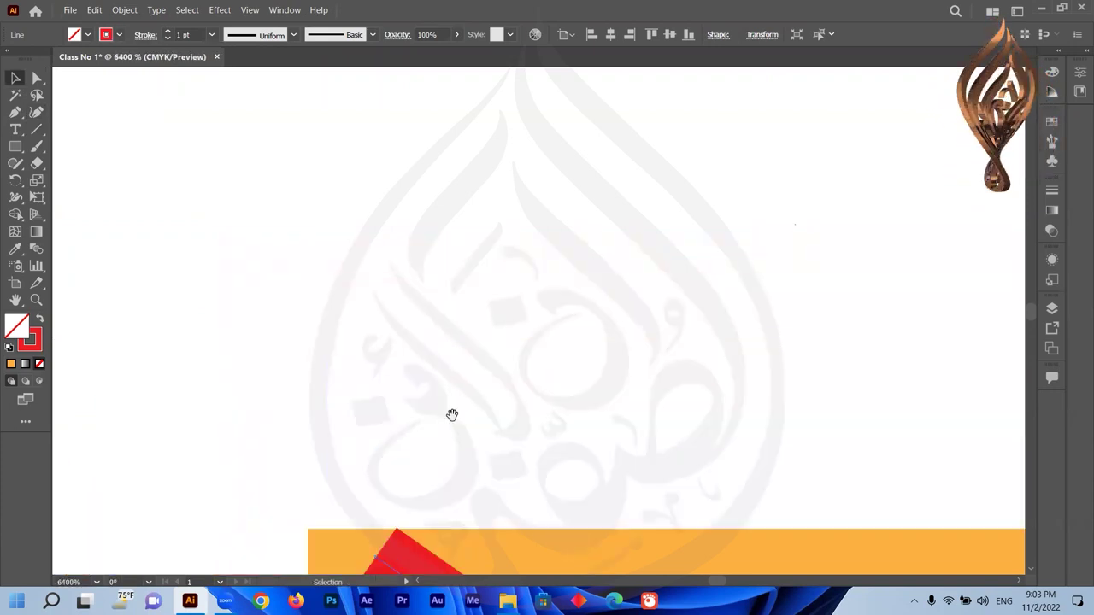
left_click_drag(452, 509, 429, 200)
left_click_drag(399, 281, 393, 317)
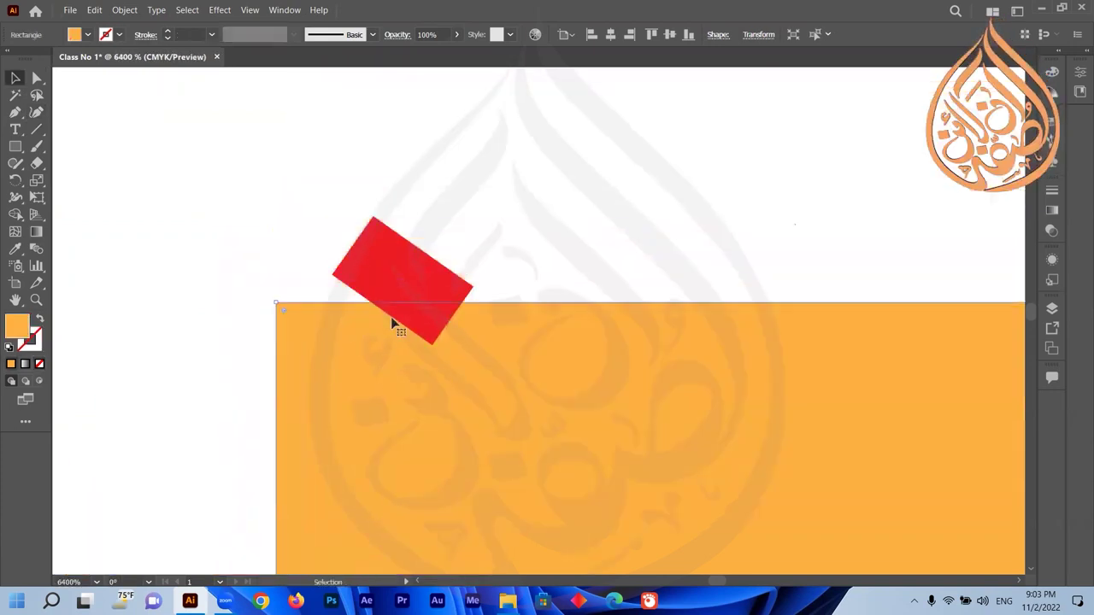
left_click(447, 210)
left_click(382, 266)
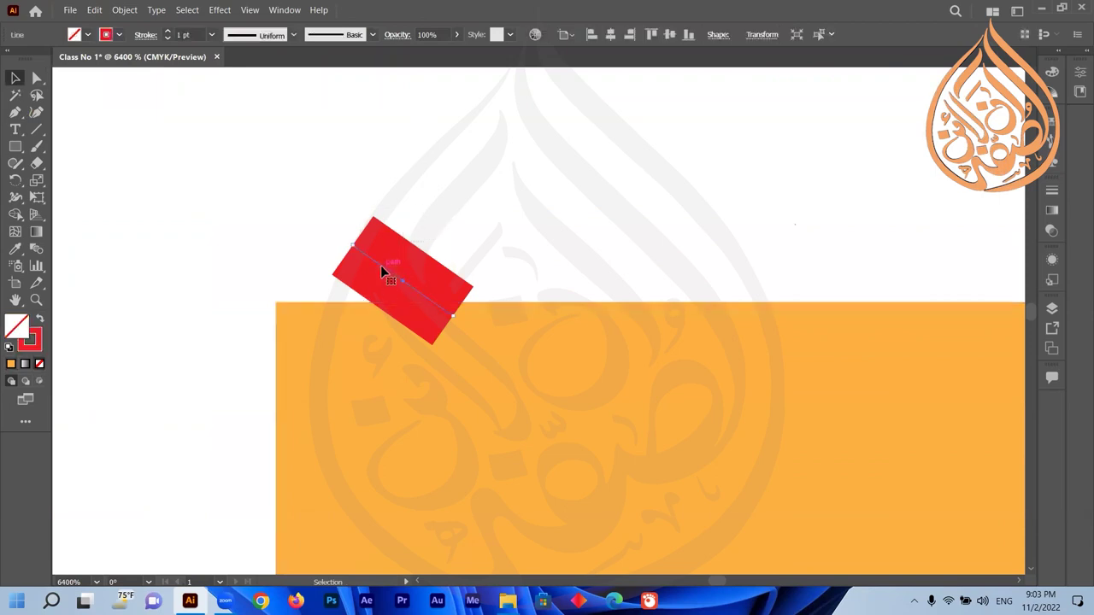
left_click_drag(381, 261, 373, 193)
Step: Examine the sharpness of the red line's edges and right-hand corner at up to 64000% zoom
scroll(373, 193, "up", 3)
left_click_drag(407, 326, 465, 347)
scroll(451, 425, "up", 3)
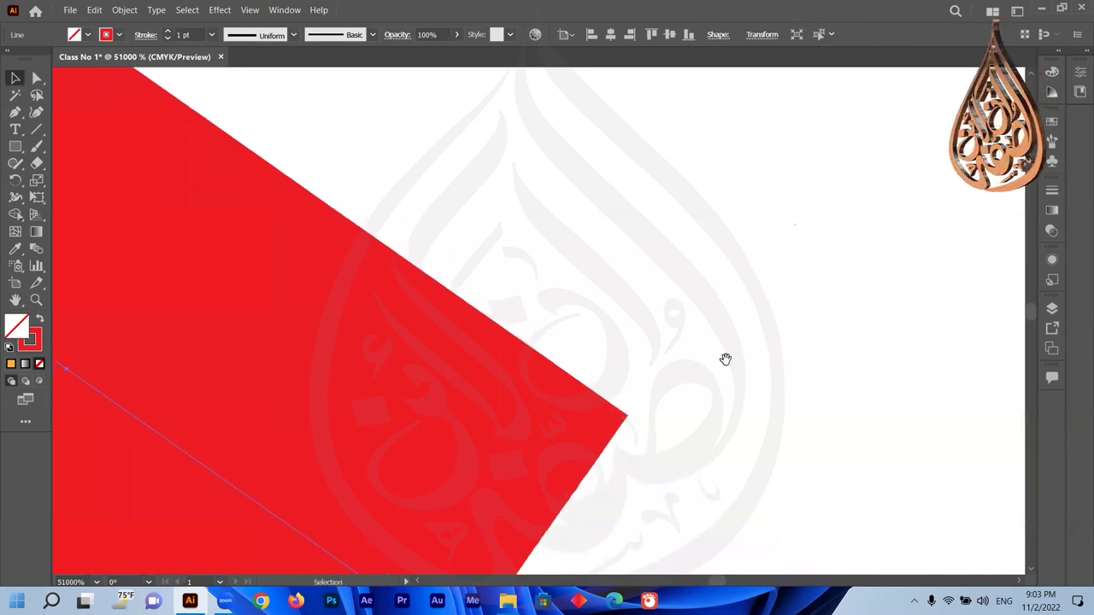
left_click_drag(725, 359, 491, 222)
scroll(398, 279, "up", 1)
left_click_drag(440, 359, 479, 342)
left_click_drag(367, 381, 253, 438)
left_click_drag(318, 424, 351, 394)
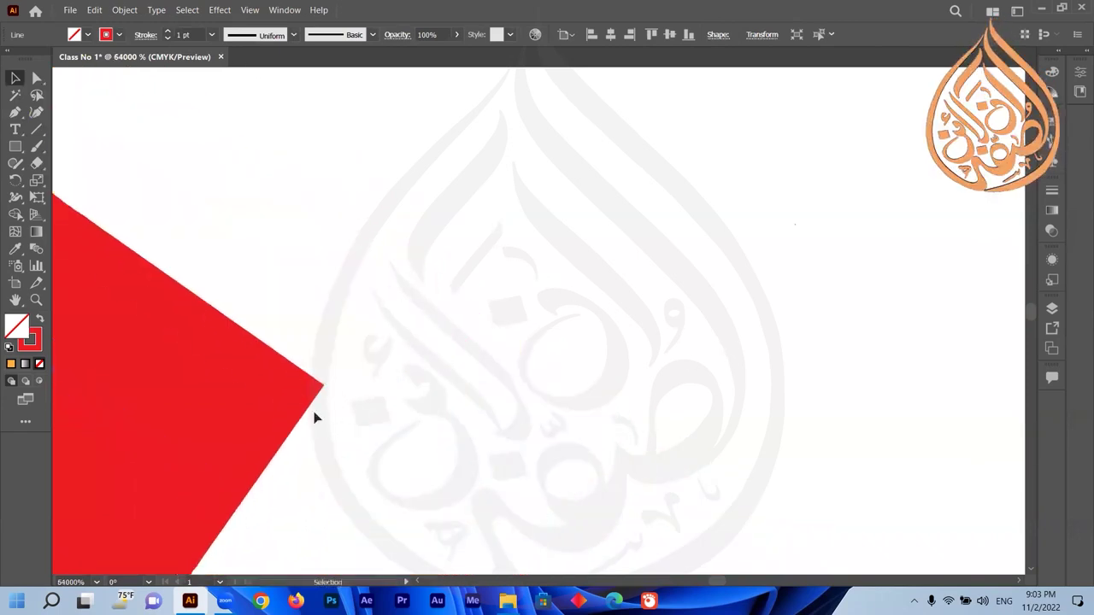
Step: Move the orange rectangle slightly up and to the right, away from the certificate image
scroll(308, 395, "down", 5)
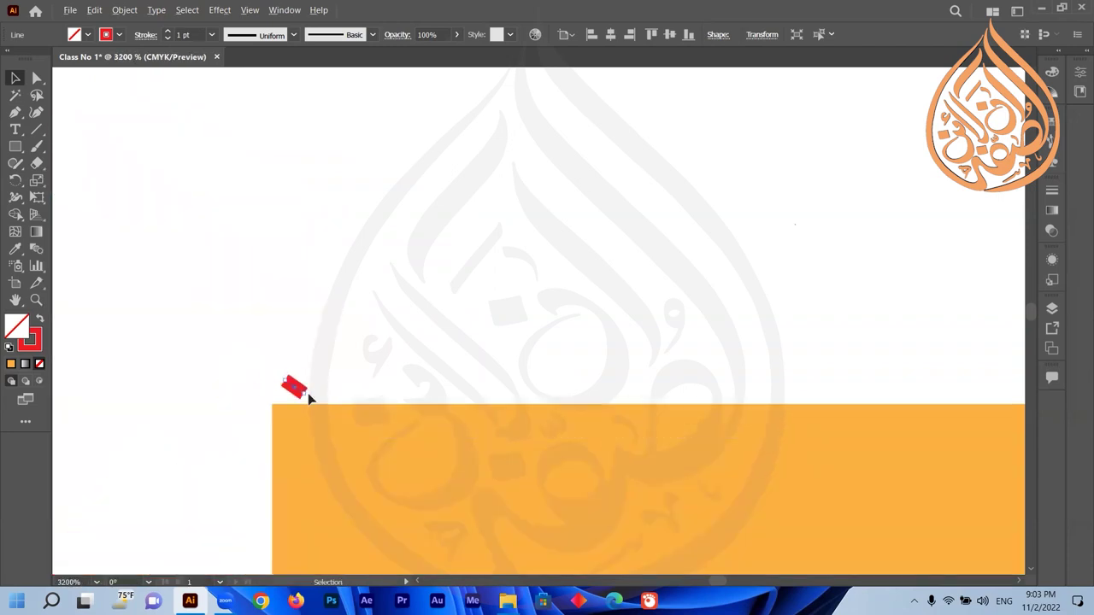
scroll(308, 393, "down", 12)
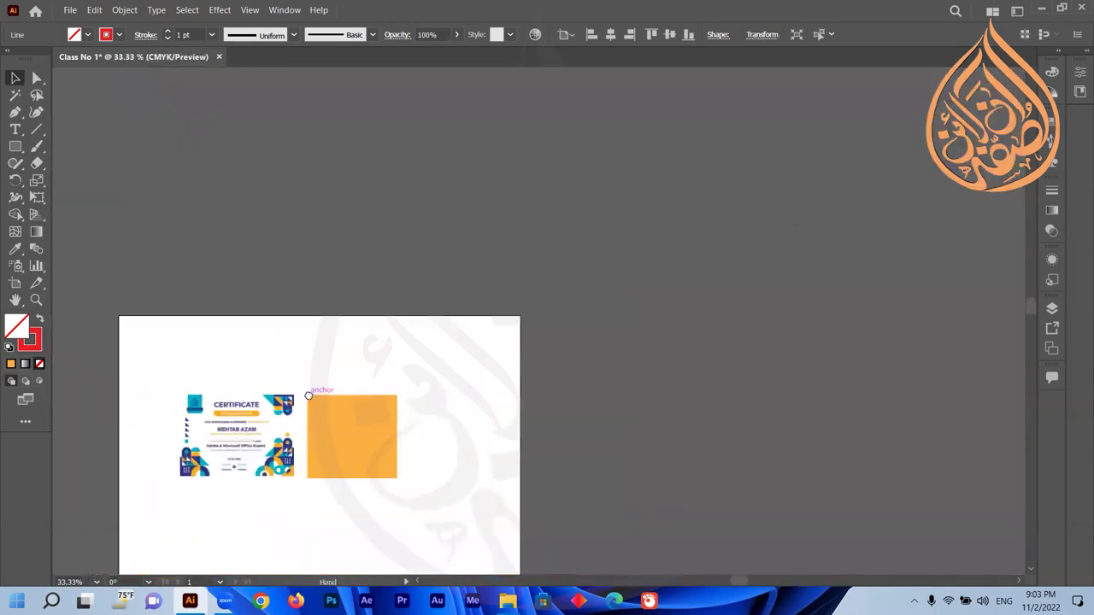
left_click_drag(309, 394, 505, 276)
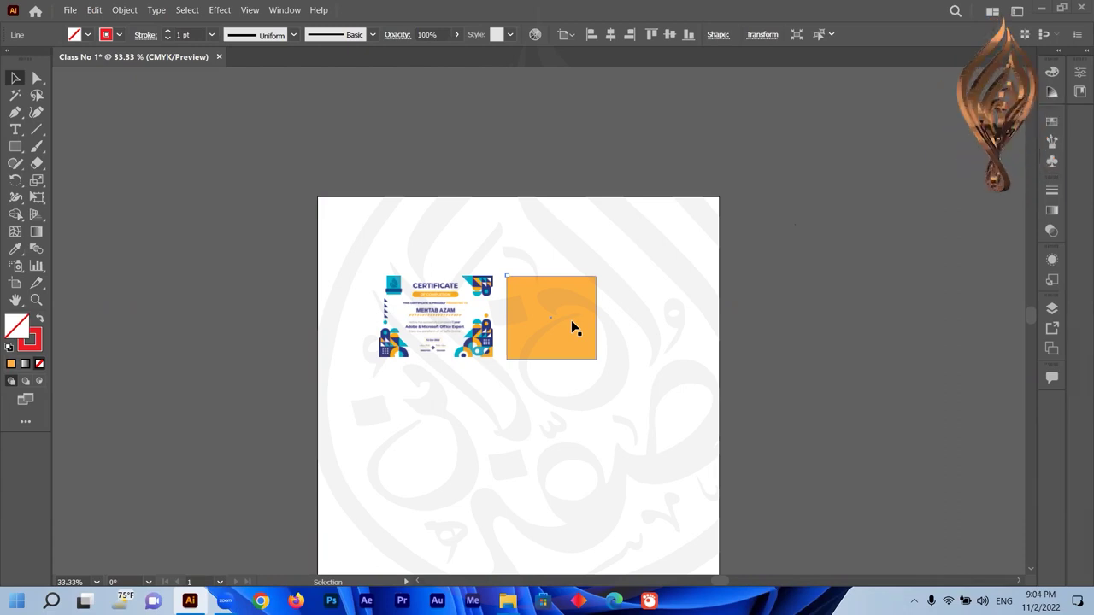
left_click_drag(606, 195, 488, 384)
left_click(641, 295)
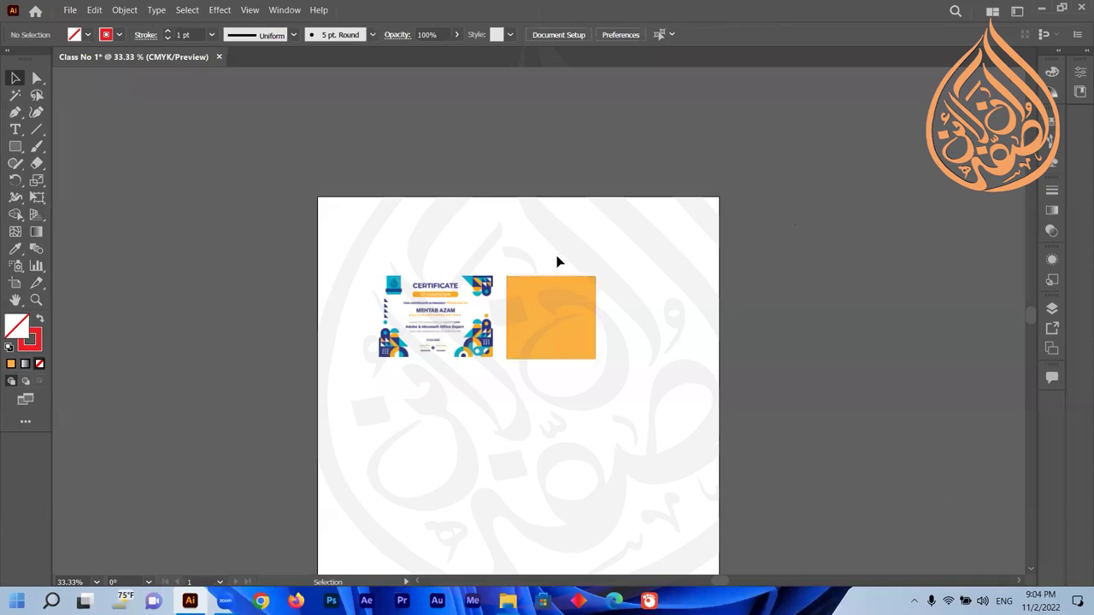
left_click_drag(560, 310, 585, 283)
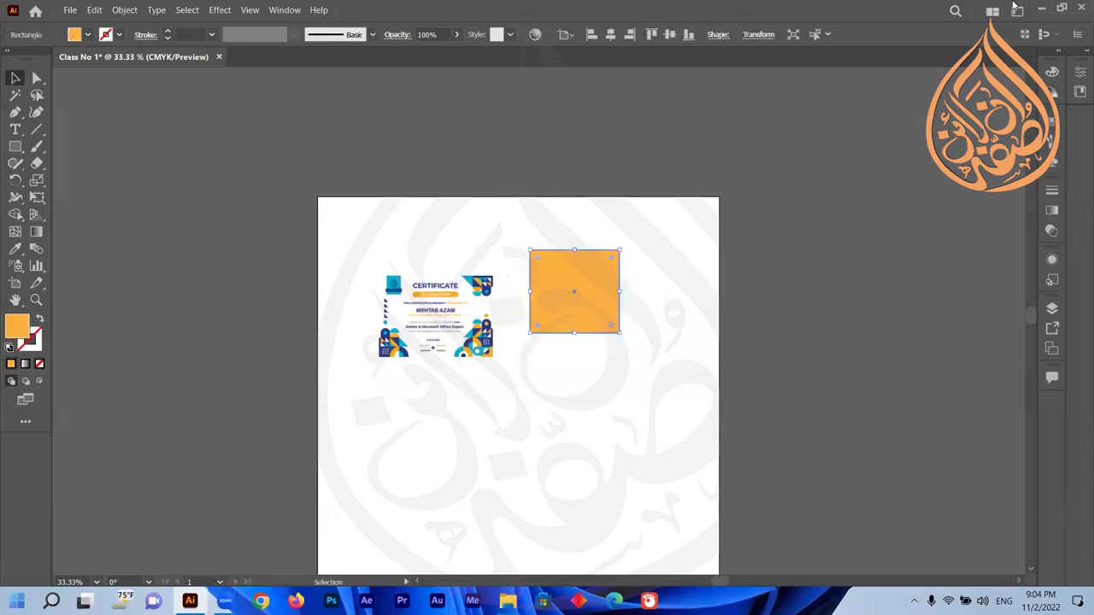
Step: Minimize the Illustrator window to return to the Windows desktop
left_click(1042, 9)
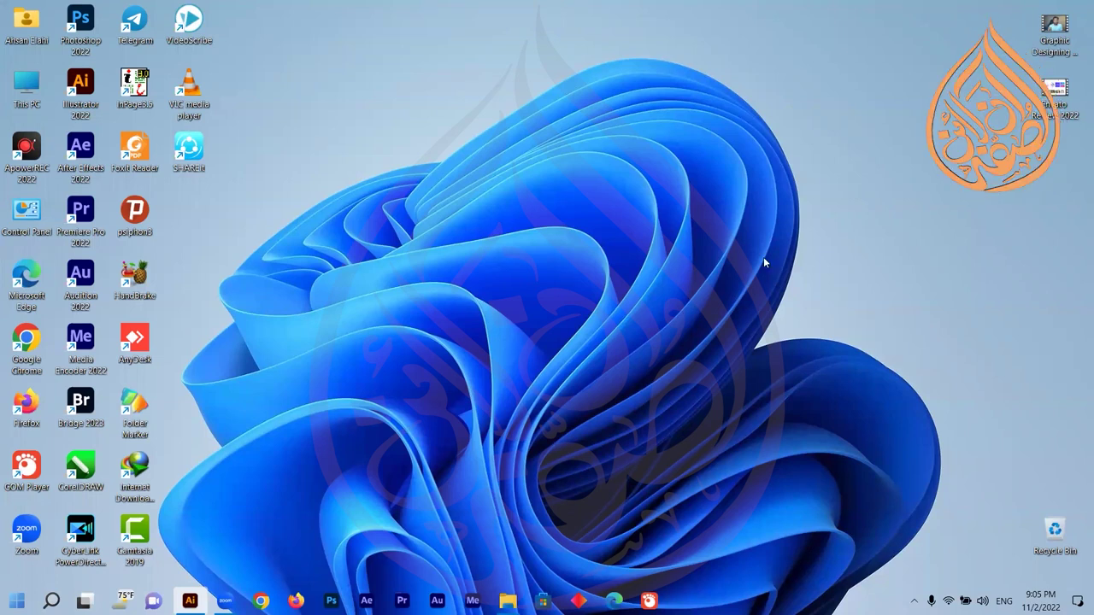
right_click(463, 210)
left_click(506, 258)
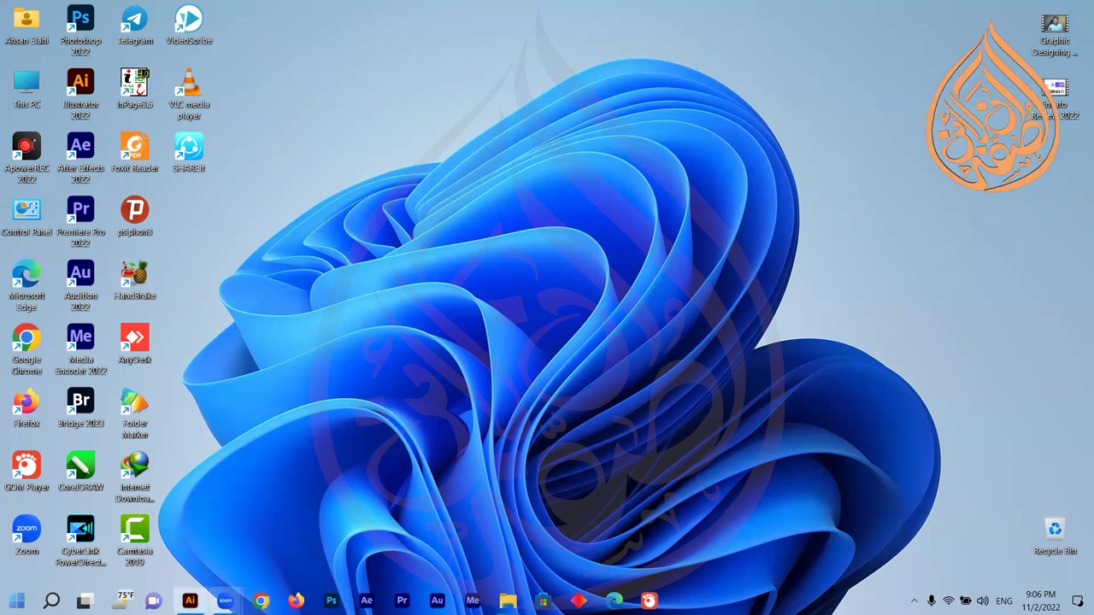
Step: Return to Illustrator, create a new 1080 x 1080 px CMYK document, and switch between it and the Class No 1 document
left_click(190, 601)
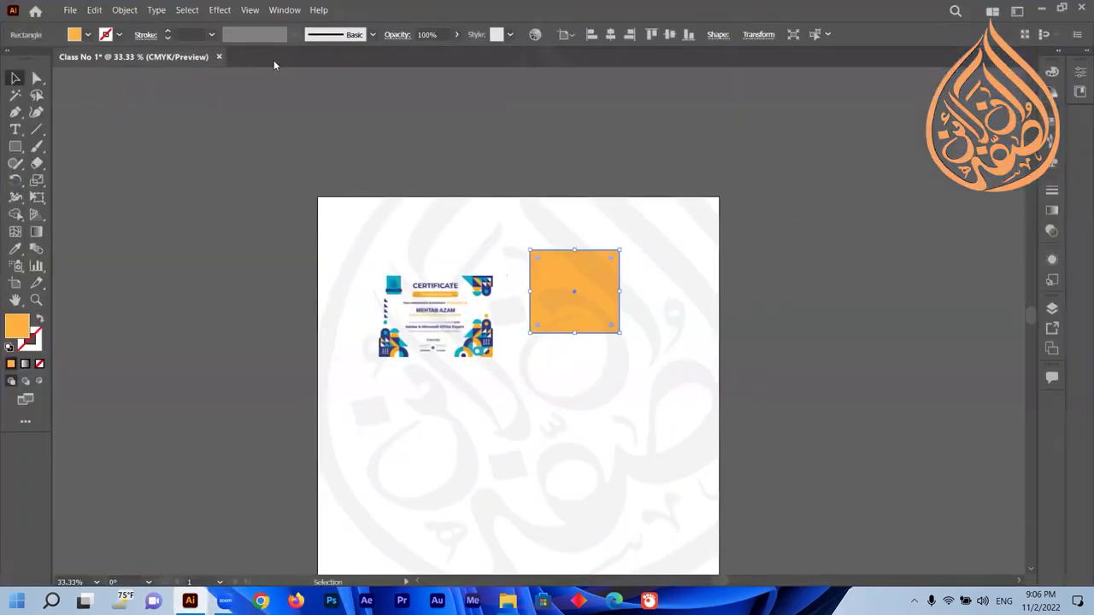
key("ctrl+n")
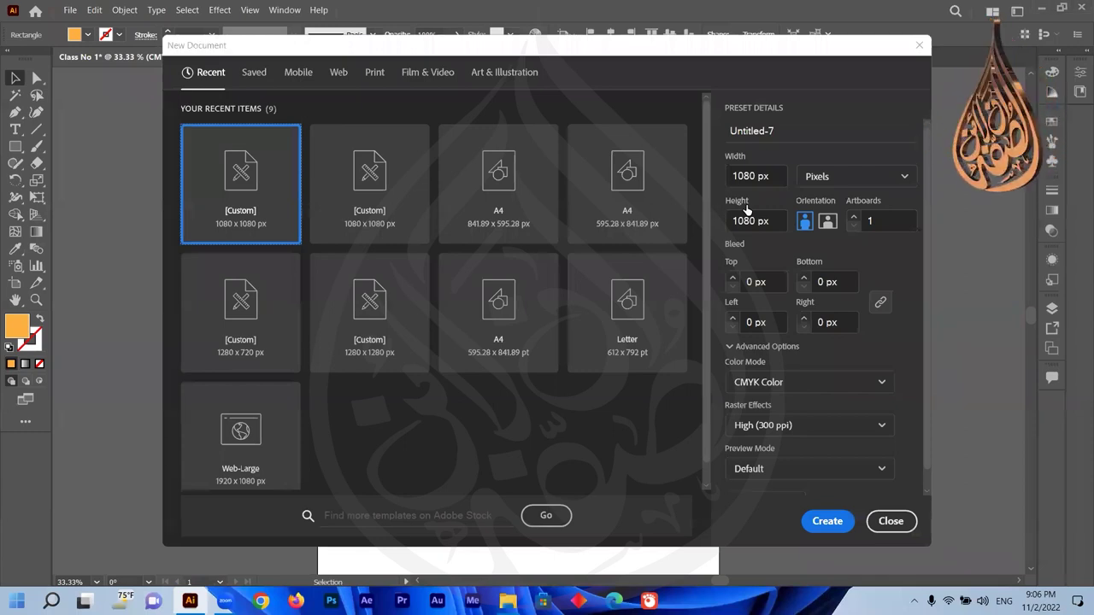
left_click(825, 522)
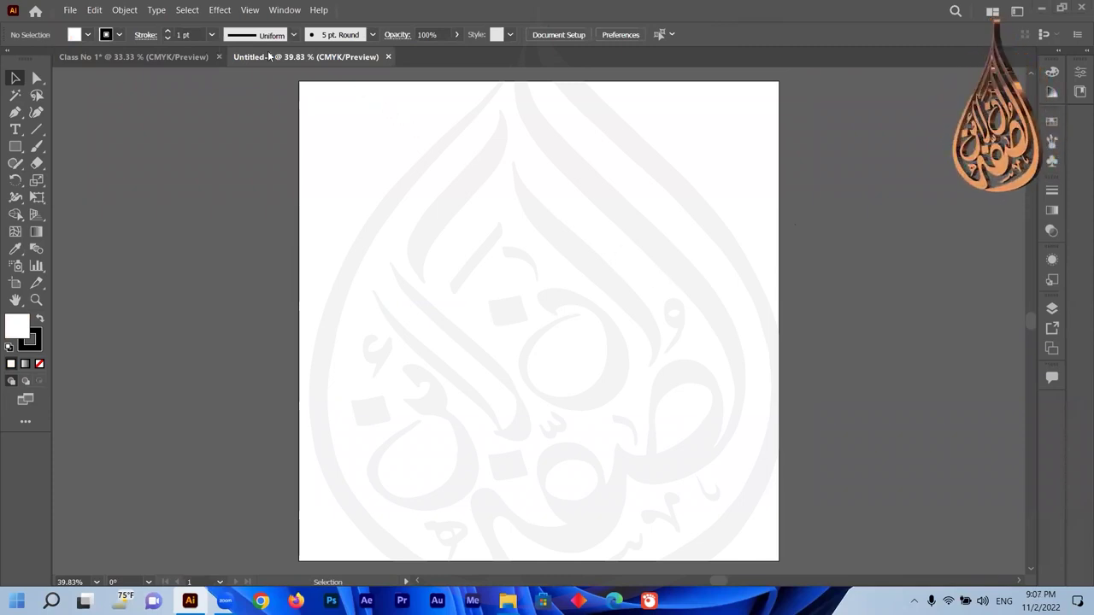
left_click(176, 57)
left_click(298, 57)
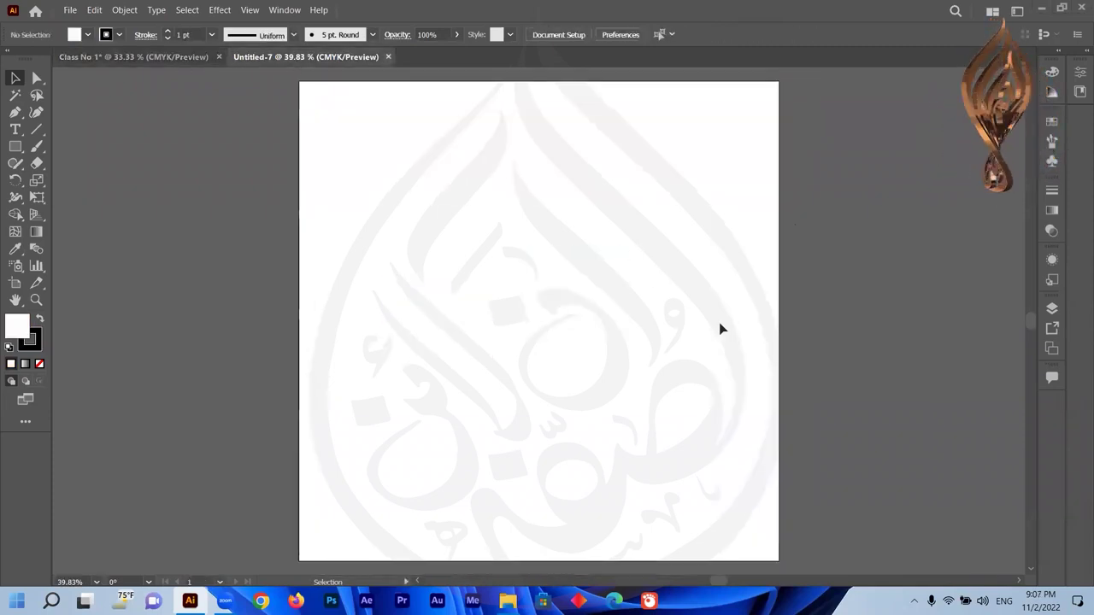
Step: Create two more 1080 x 1080 px CMYK documents with 300 ppi raster effects
key("ctrl+n")
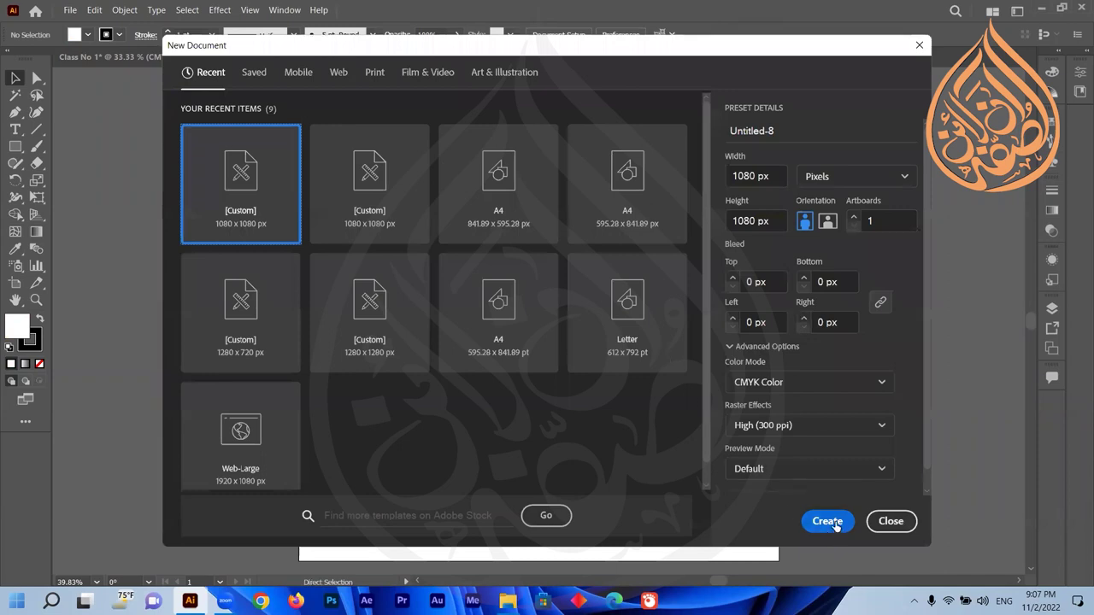
left_click(826, 522)
key("ctrl+n")
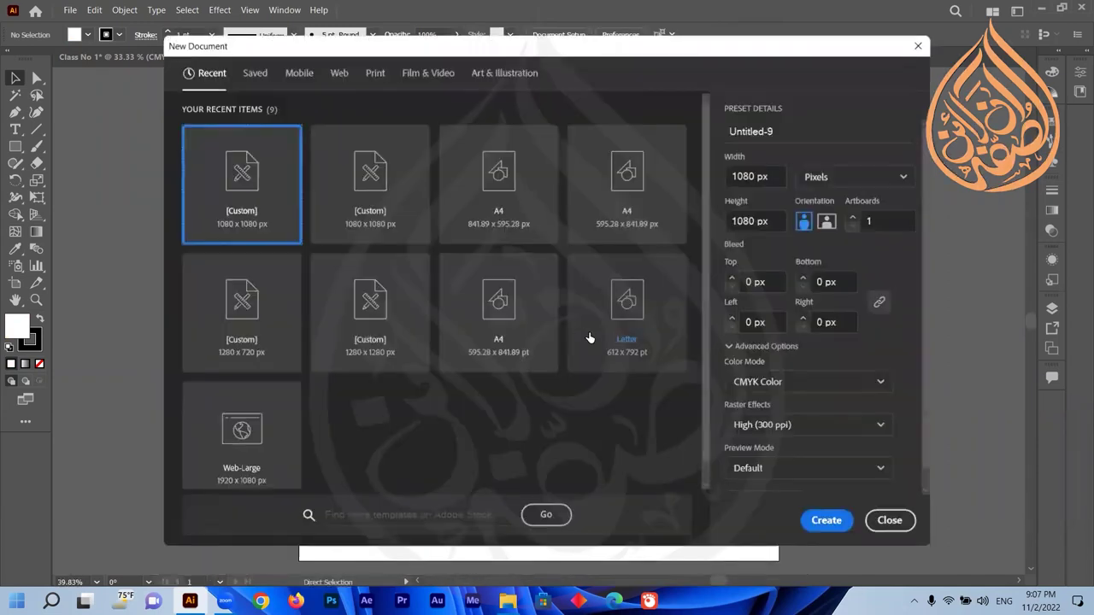
left_click(818, 523)
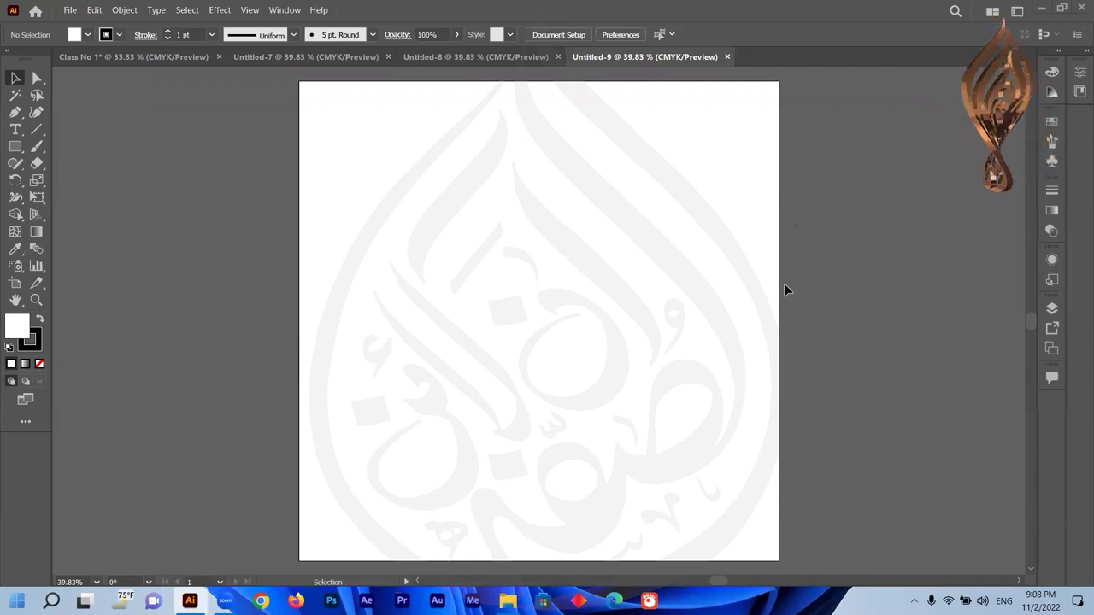
Step: Review the new-document units, color mode, advanced options and name from the home screen's More Presets, and close without creating a document
left_click(35, 11)
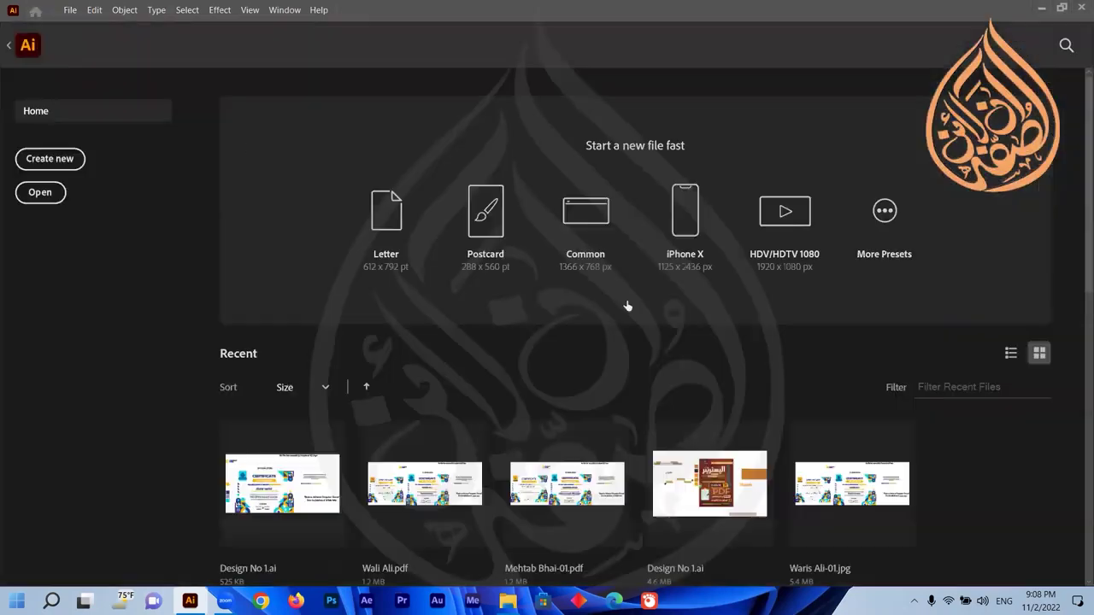
left_click(886, 224)
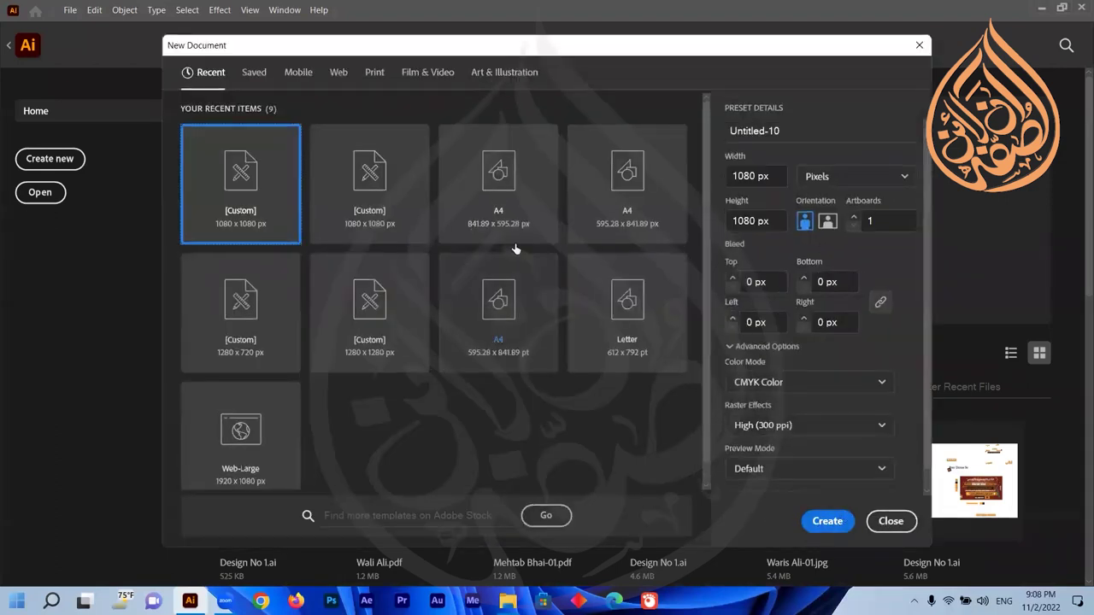
left_click(873, 179)
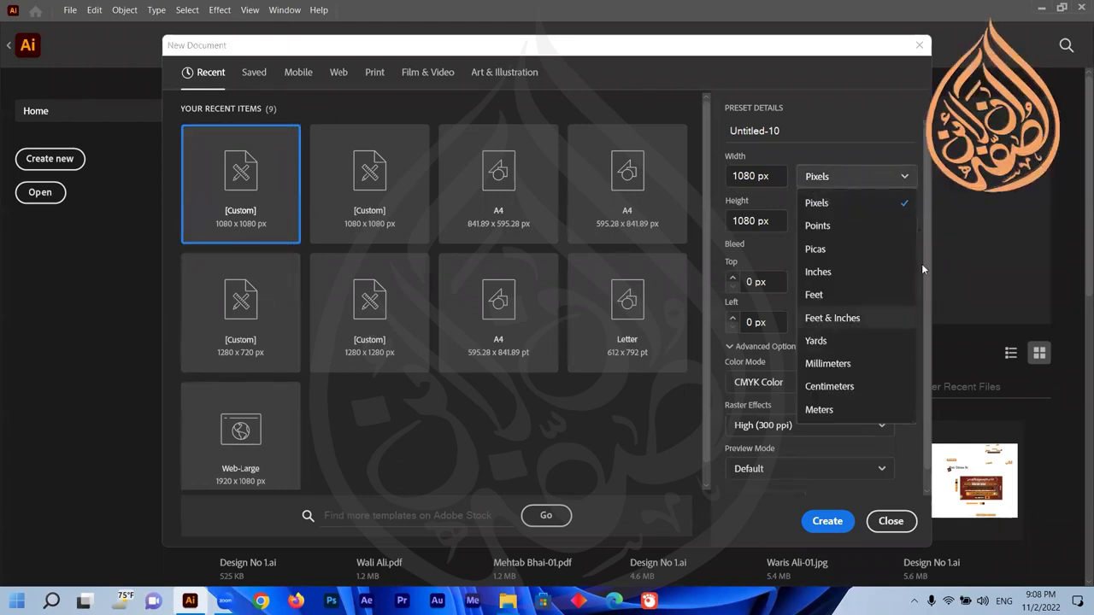
left_click(928, 170)
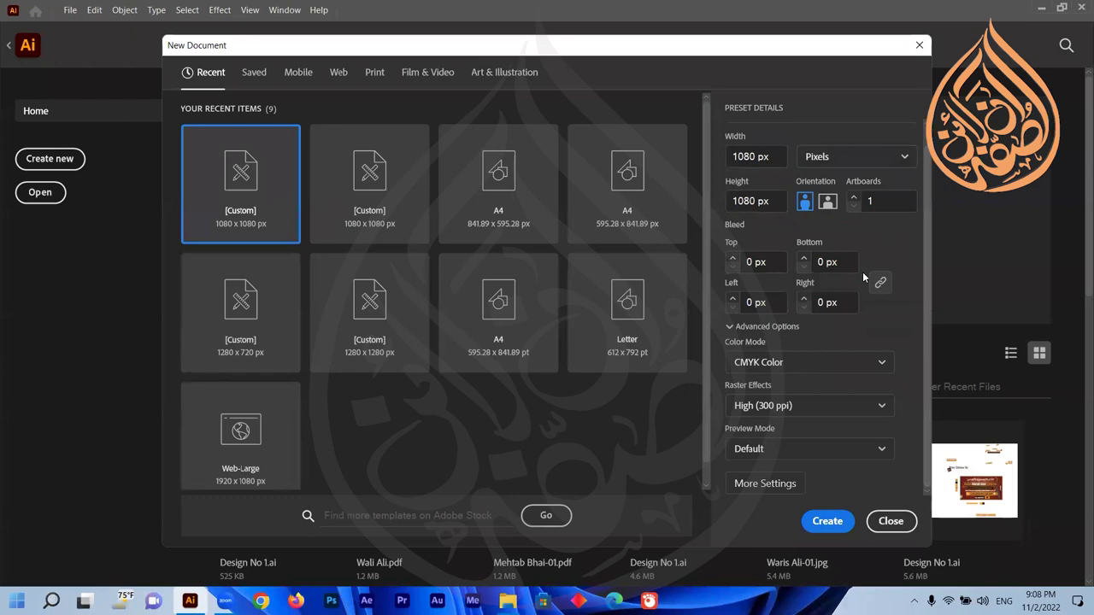
left_click(791, 366)
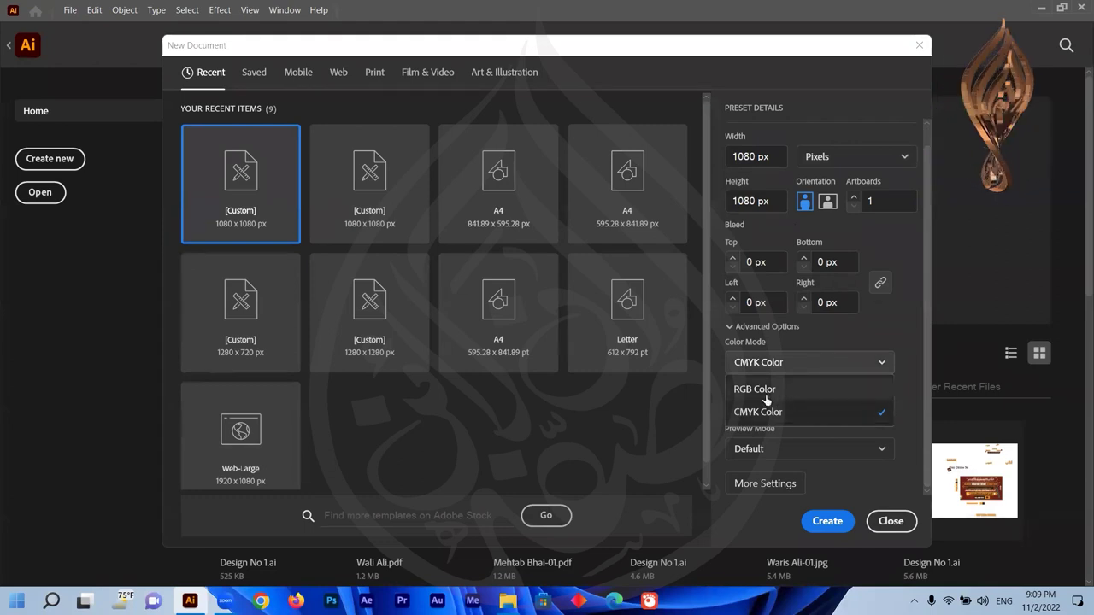
left_click(904, 318)
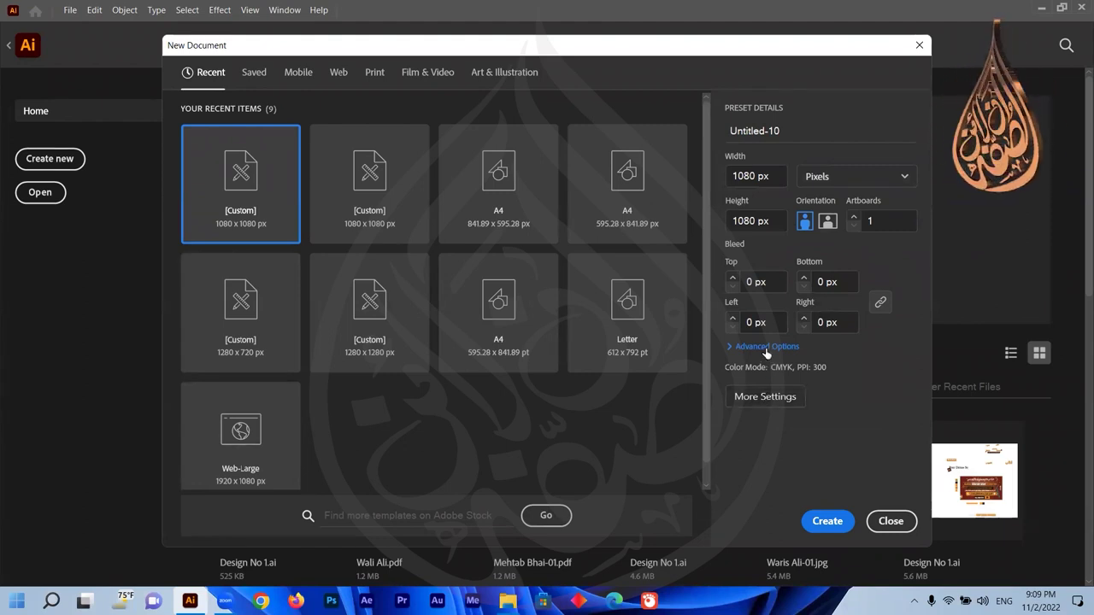
left_click(794, 130)
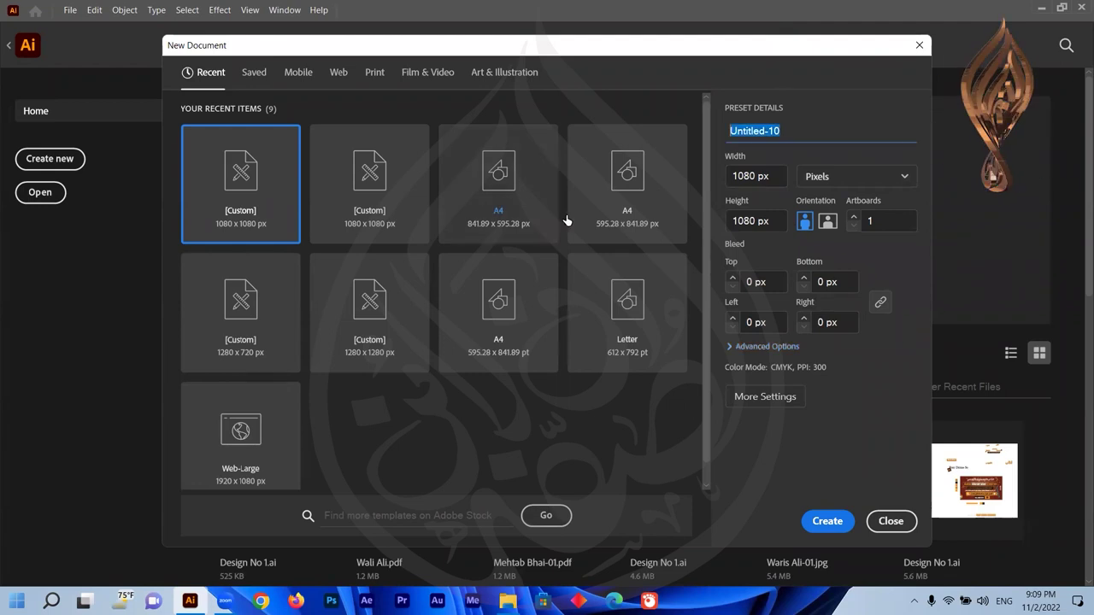
left_click(881, 523)
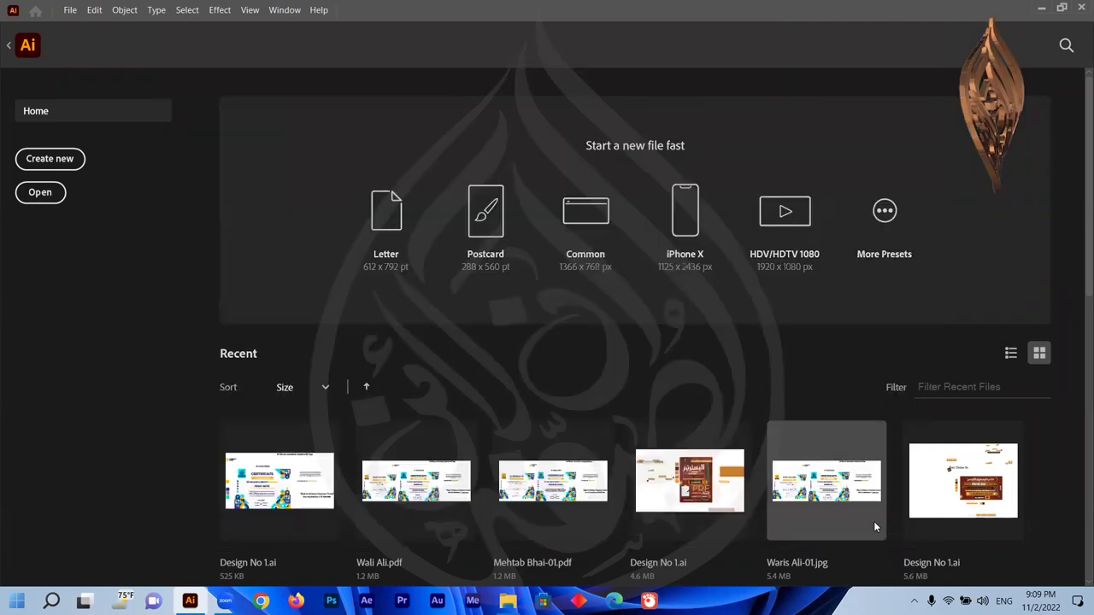
Step: Leave Illustrator for the desktop, bring up Chrome's new tab page, and minimize Chrome again
left_click(1062, 7)
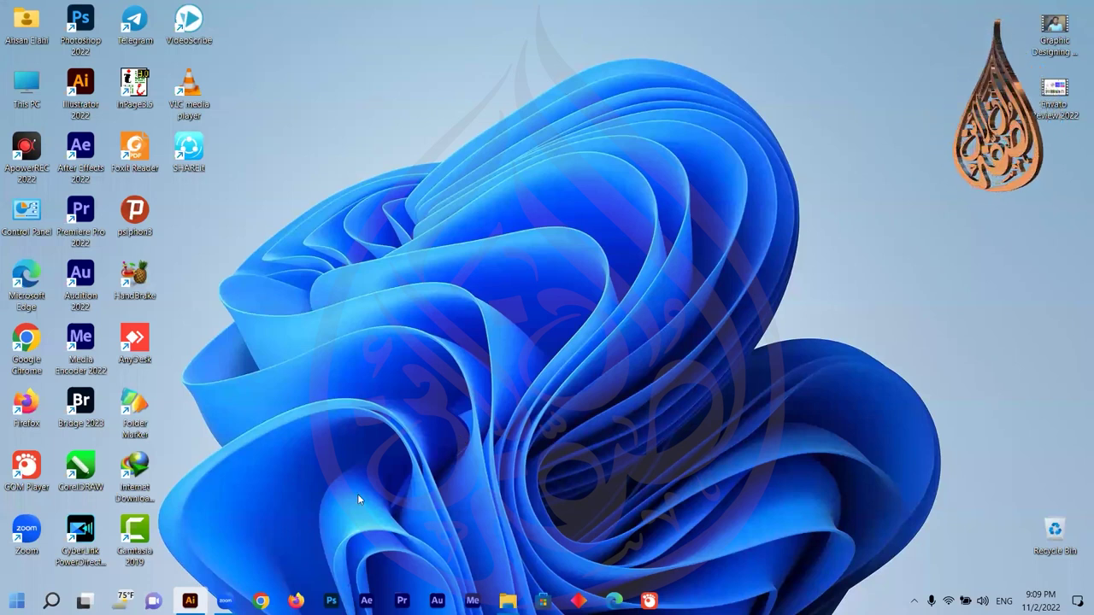
left_click(261, 601)
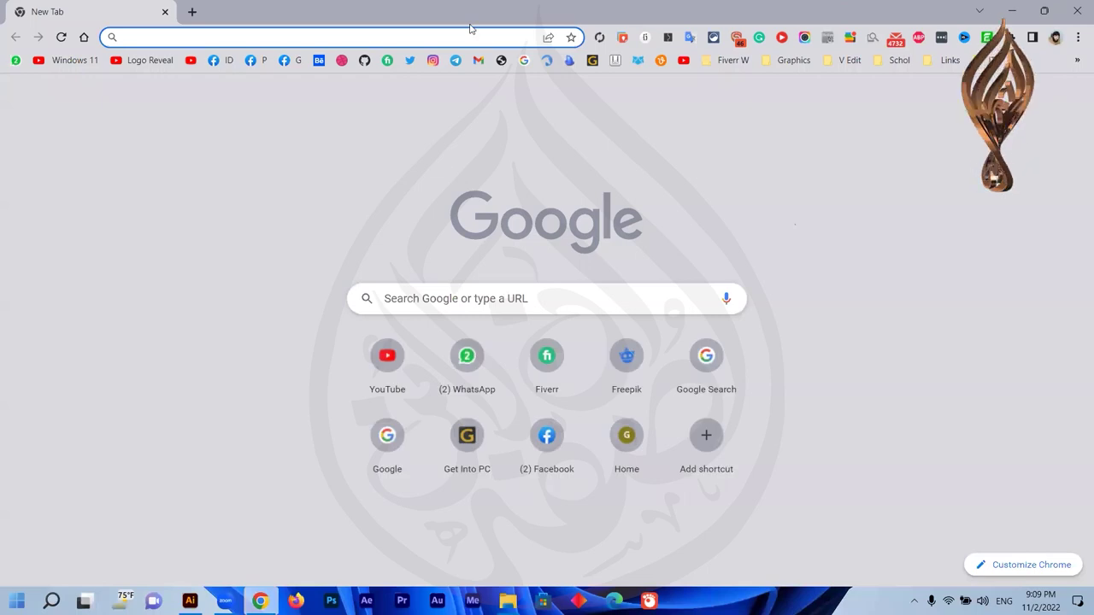
left_click(1016, 7)
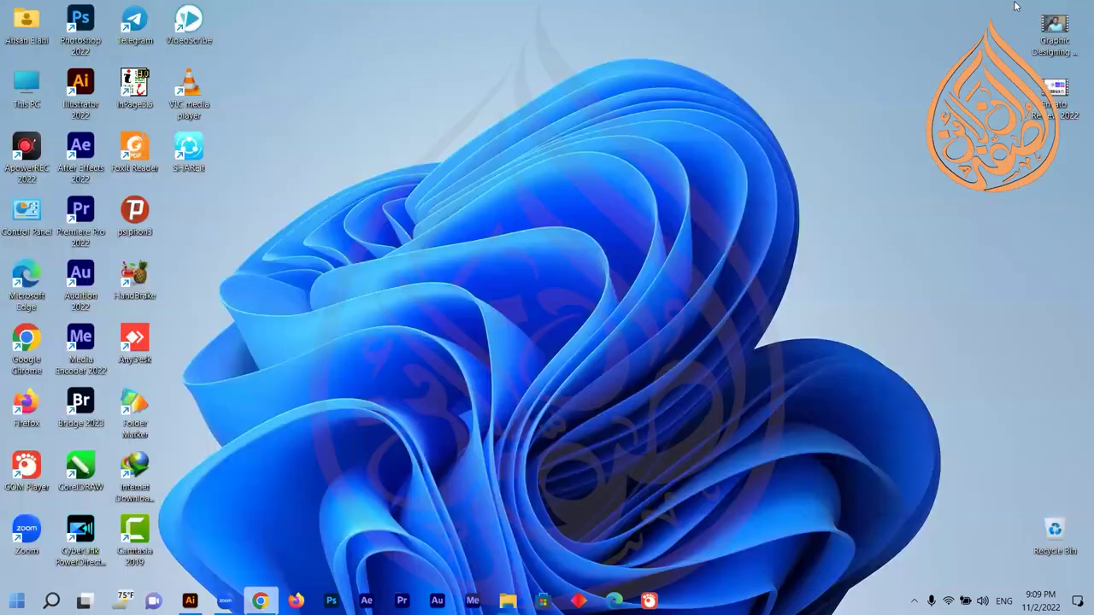